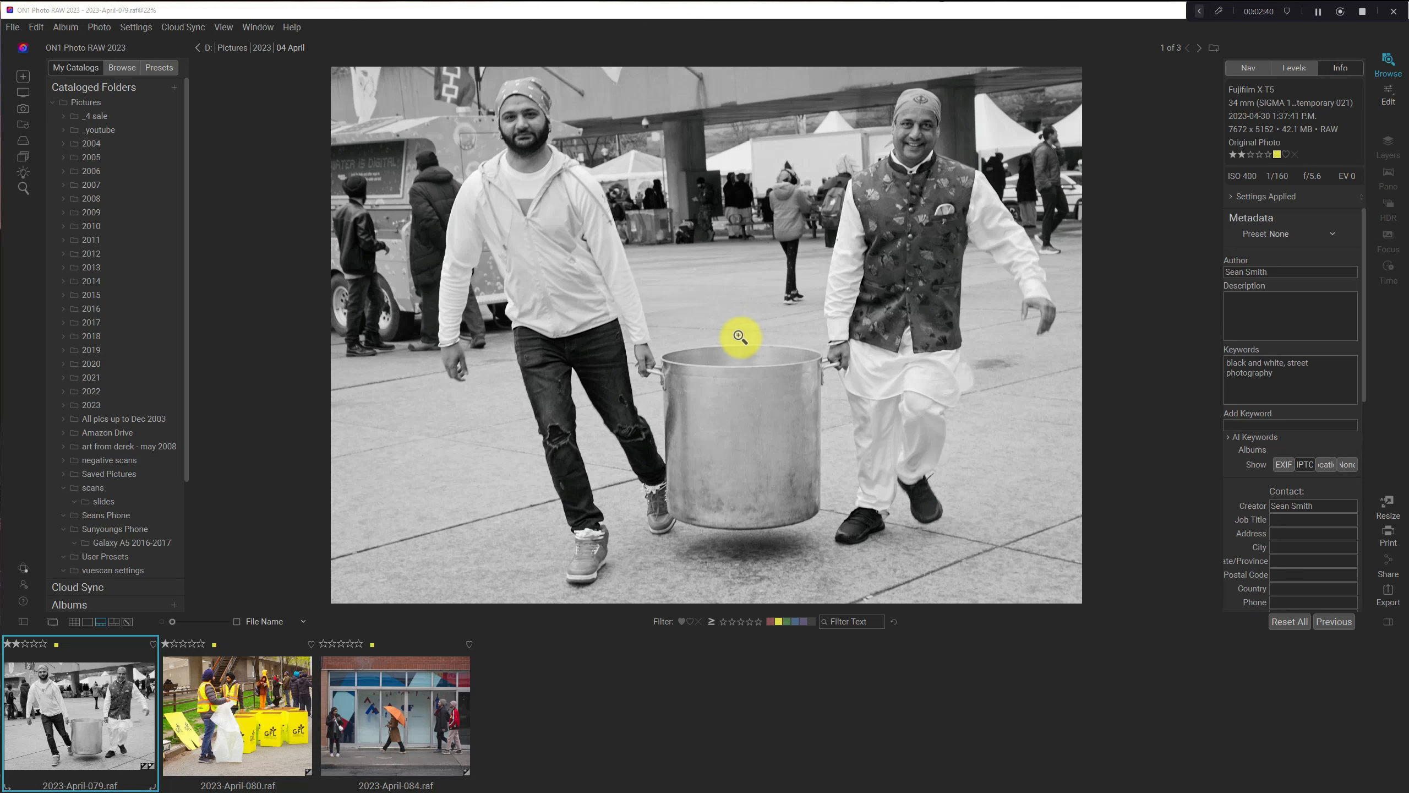
- Select photo 2023-April-084, hide the catalog folders panel, and open it in Edit
{"action": "left_click", "coordinate": [239, 726]}
{"action": "key", "text": "Right"}
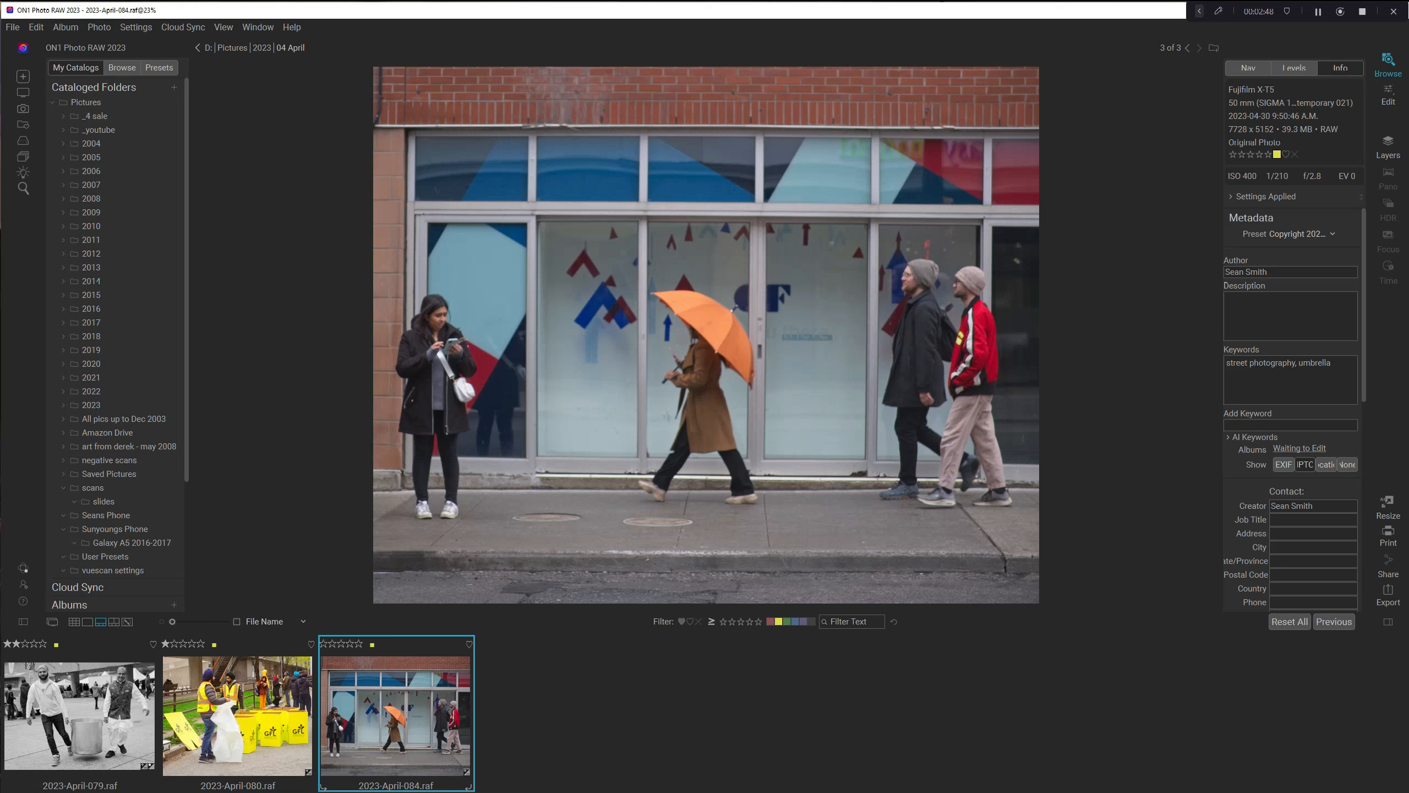
{"action": "key", "text": "ctrl+Left"}
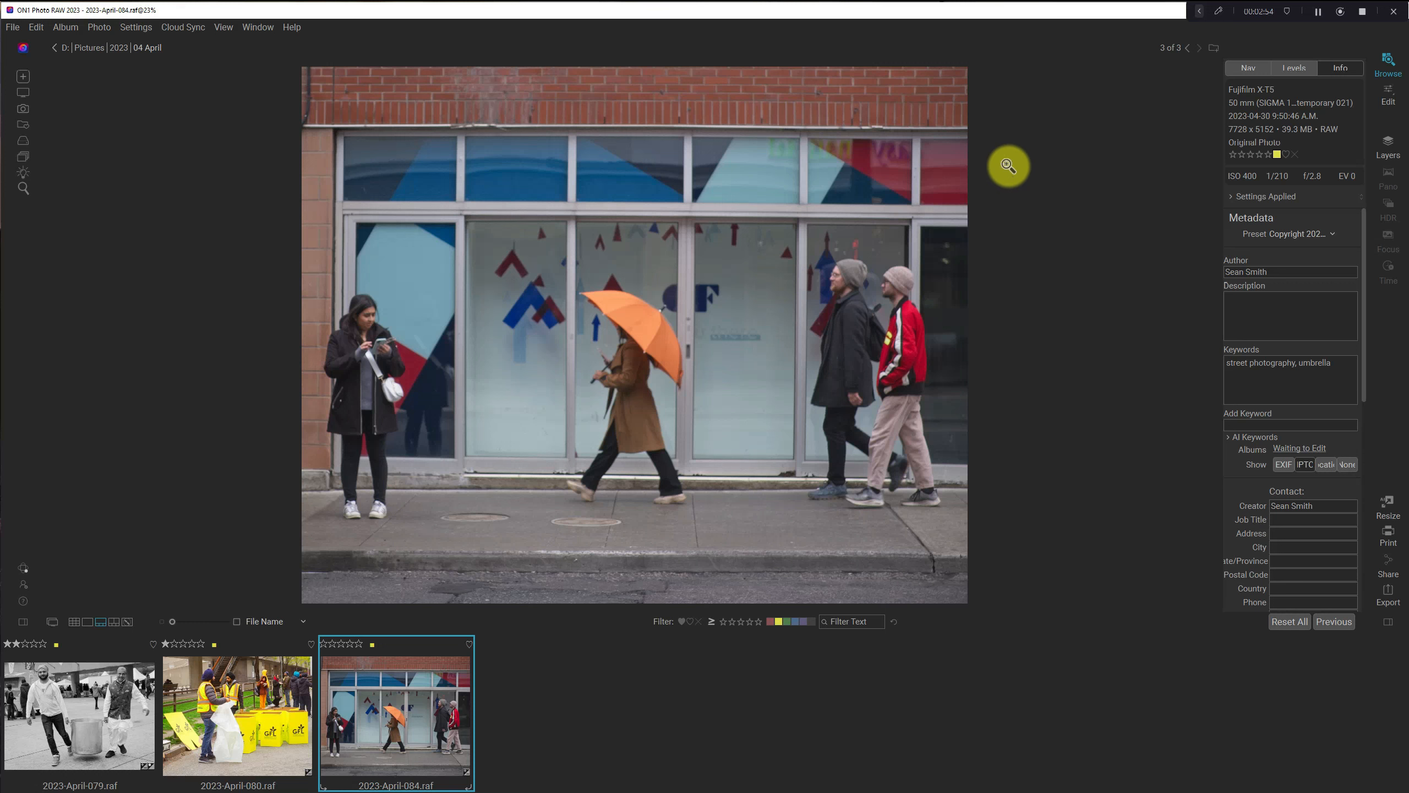
{"action": "left_click", "coordinate": [1389, 100]}
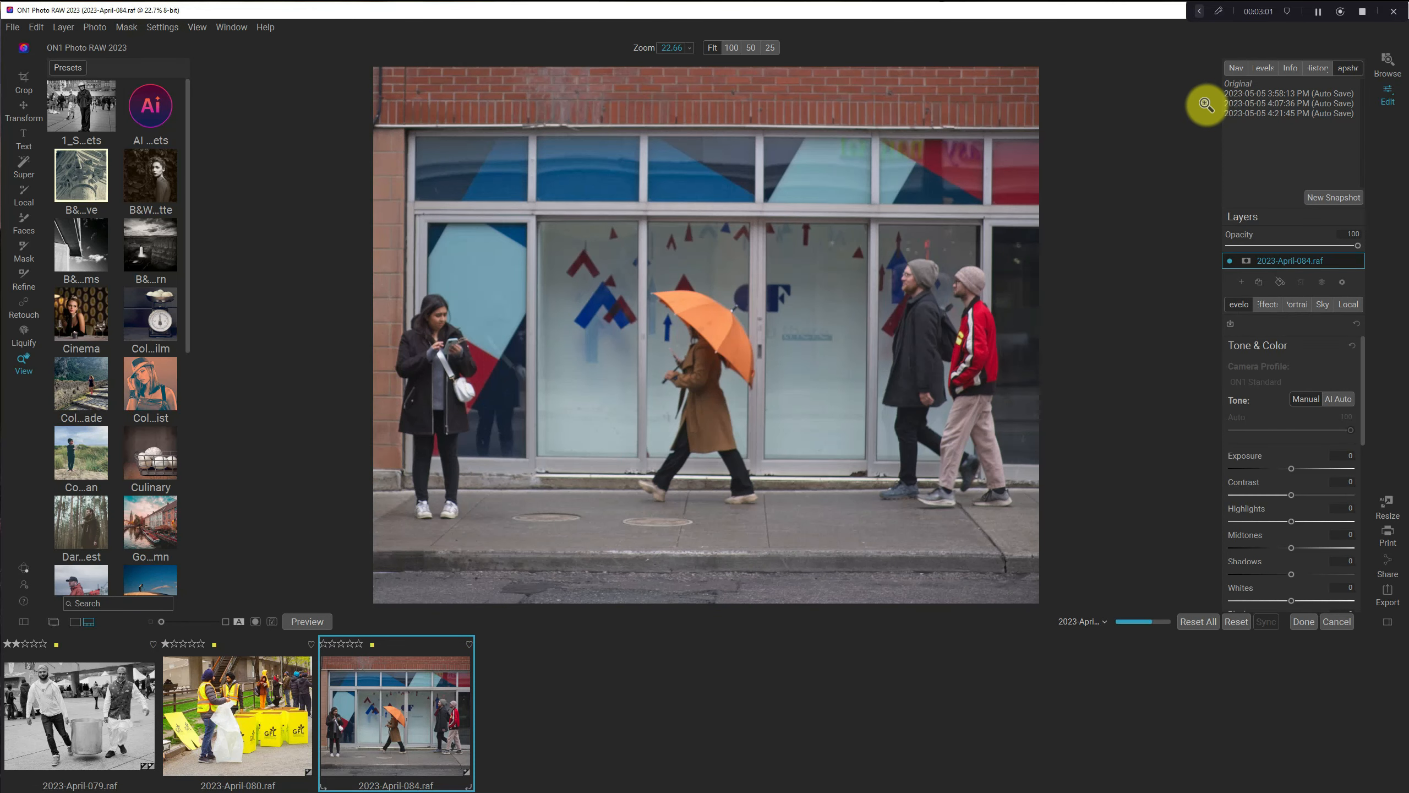
- Open the 1_Seans Presets category and add a 'Text' layer in Roboto Medium 144pt
{"action": "left_click", "coordinate": [75, 116]}
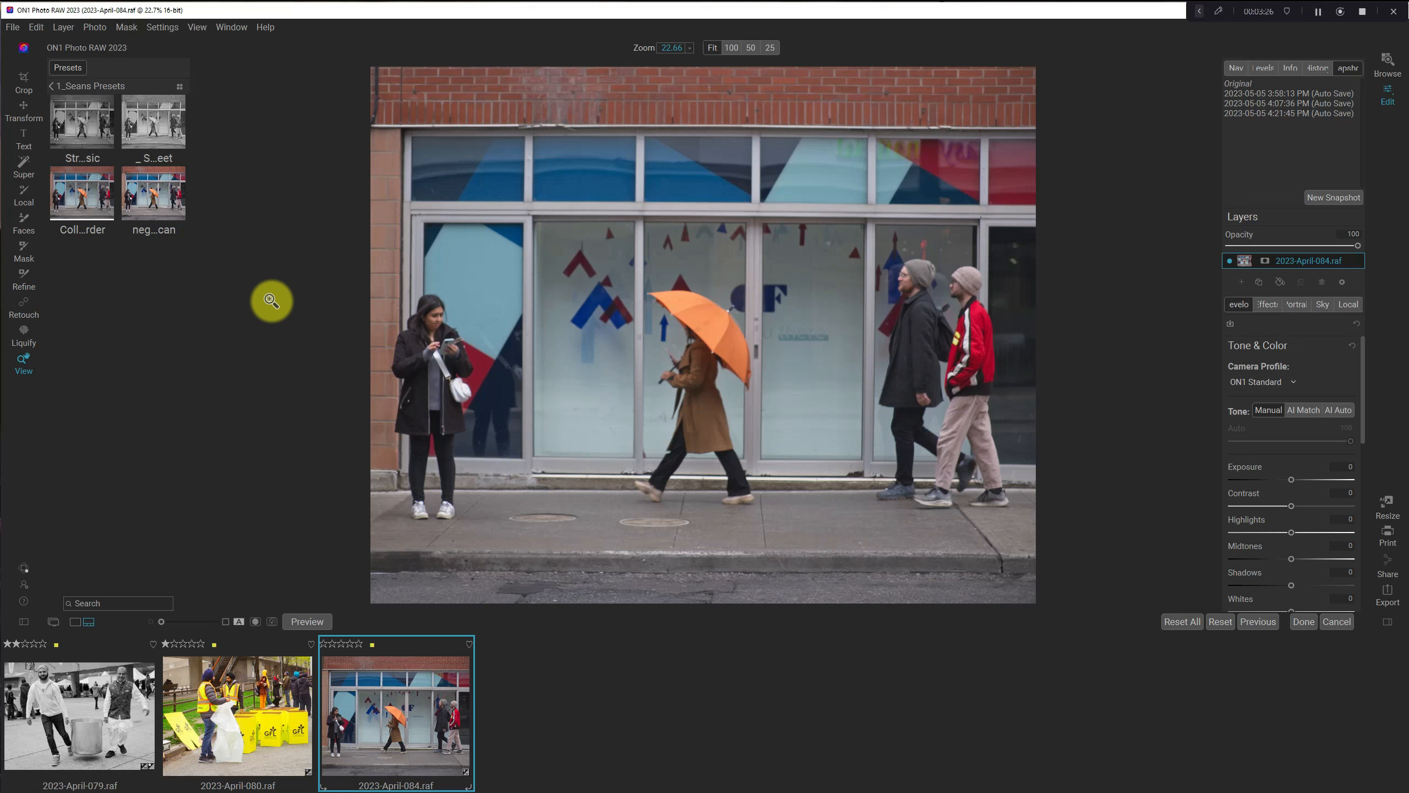
{"action": "left_click", "coordinate": [23, 139]}
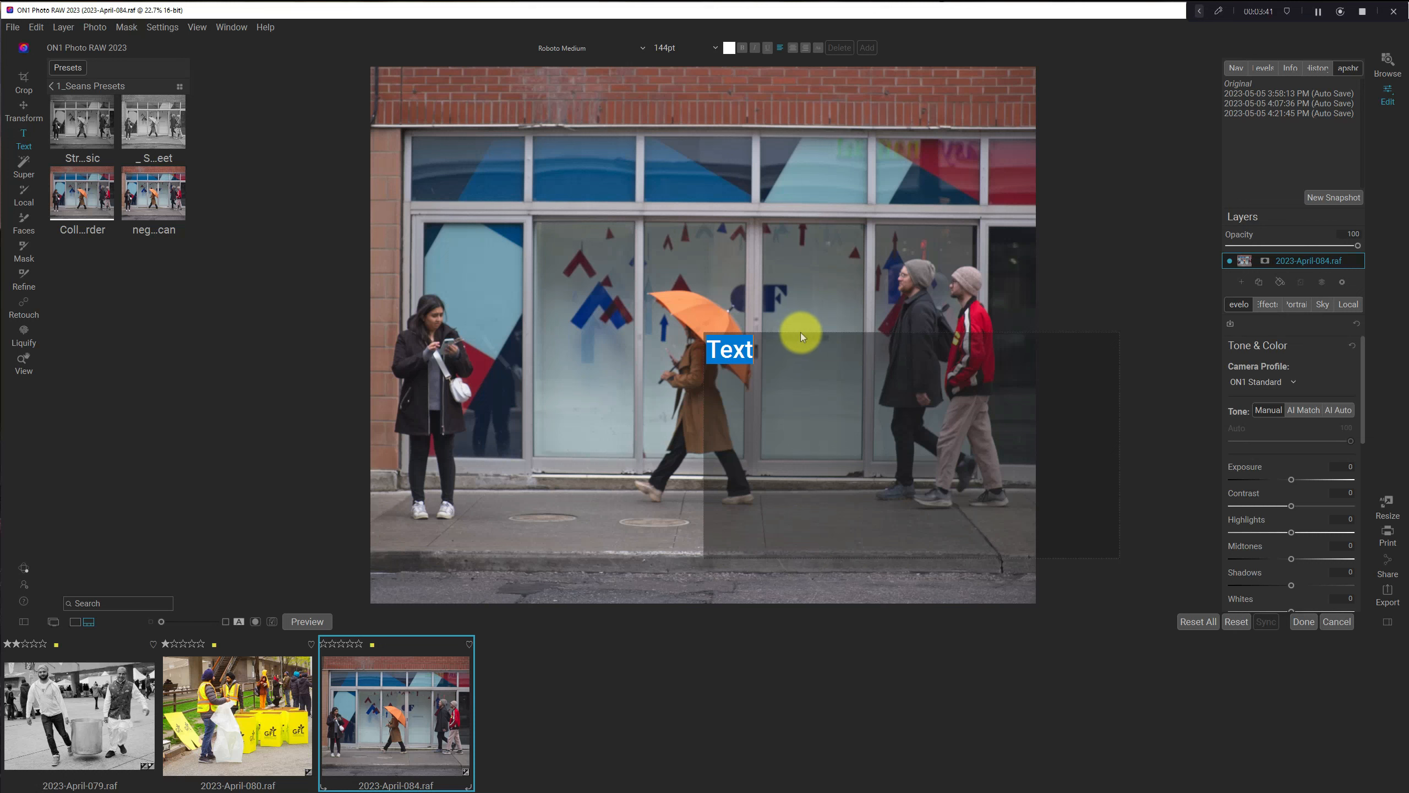
- Drag the 'Text' box up and left over the shop windows beside the woman
{"action": "left_click", "coordinate": [775, 332]}
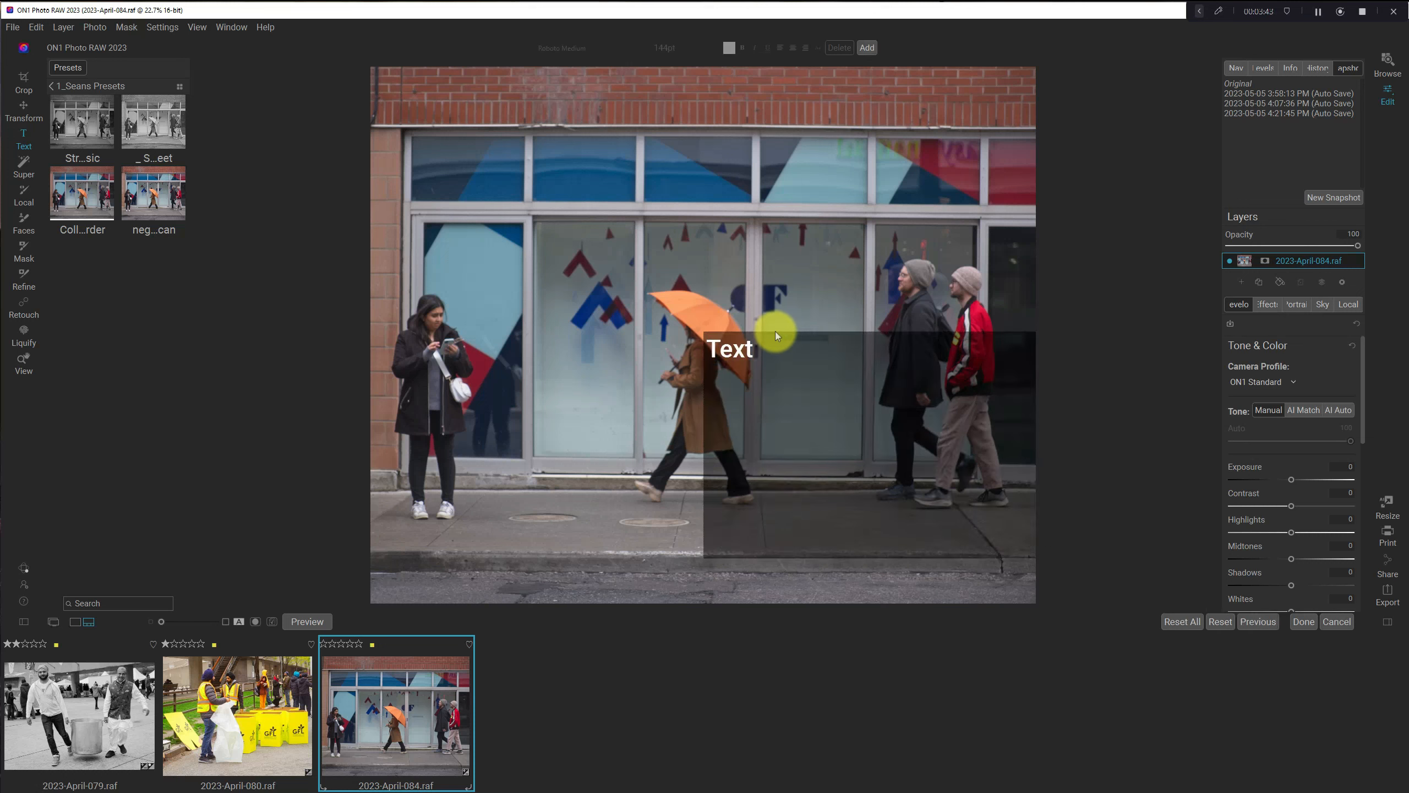
{"action": "left_click", "coordinate": [778, 341]}
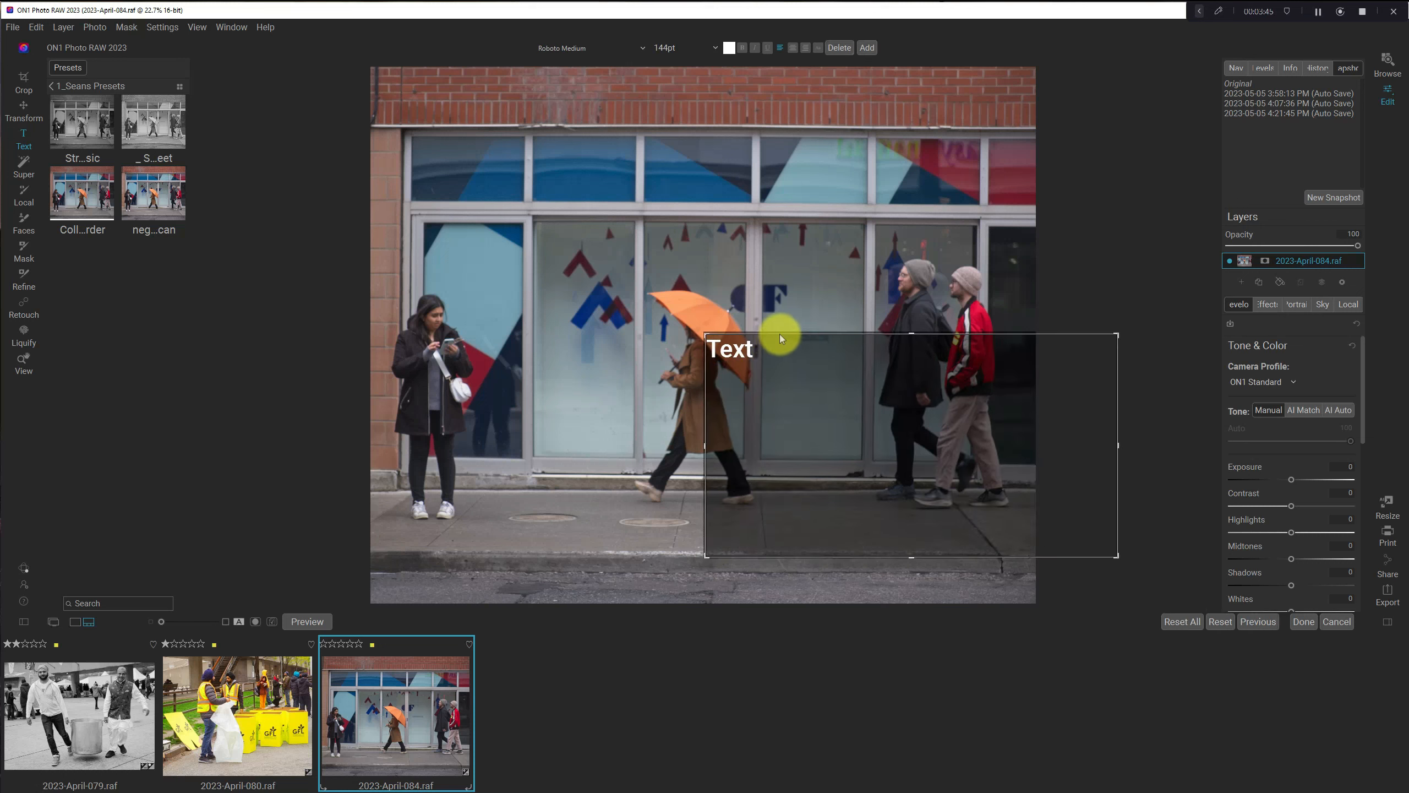
{"action": "left_click_drag", "start_coordinate": [779, 334], "coordinate": [616, 236]}
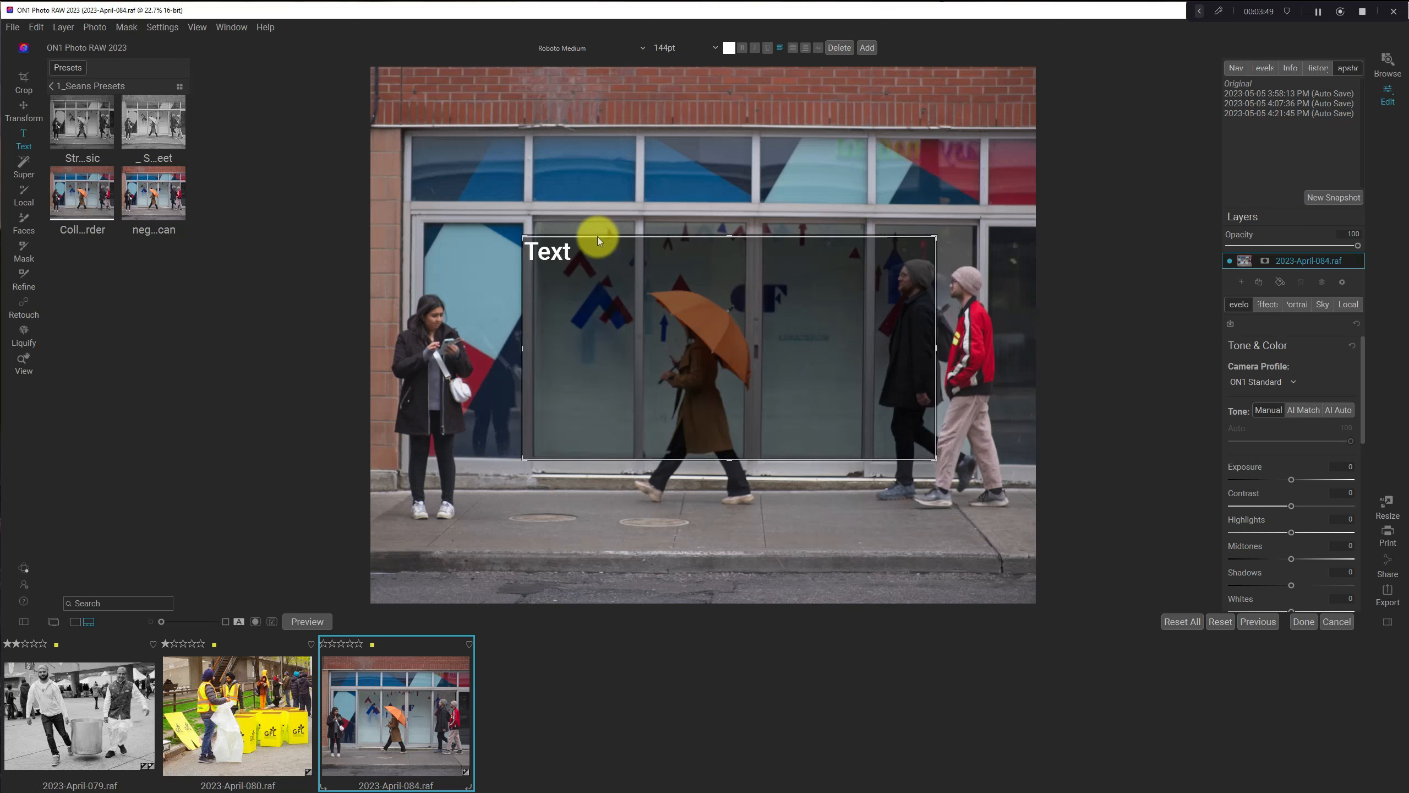
{"action": "left_click_drag", "start_coordinate": [597, 239], "coordinate": [592, 235]}
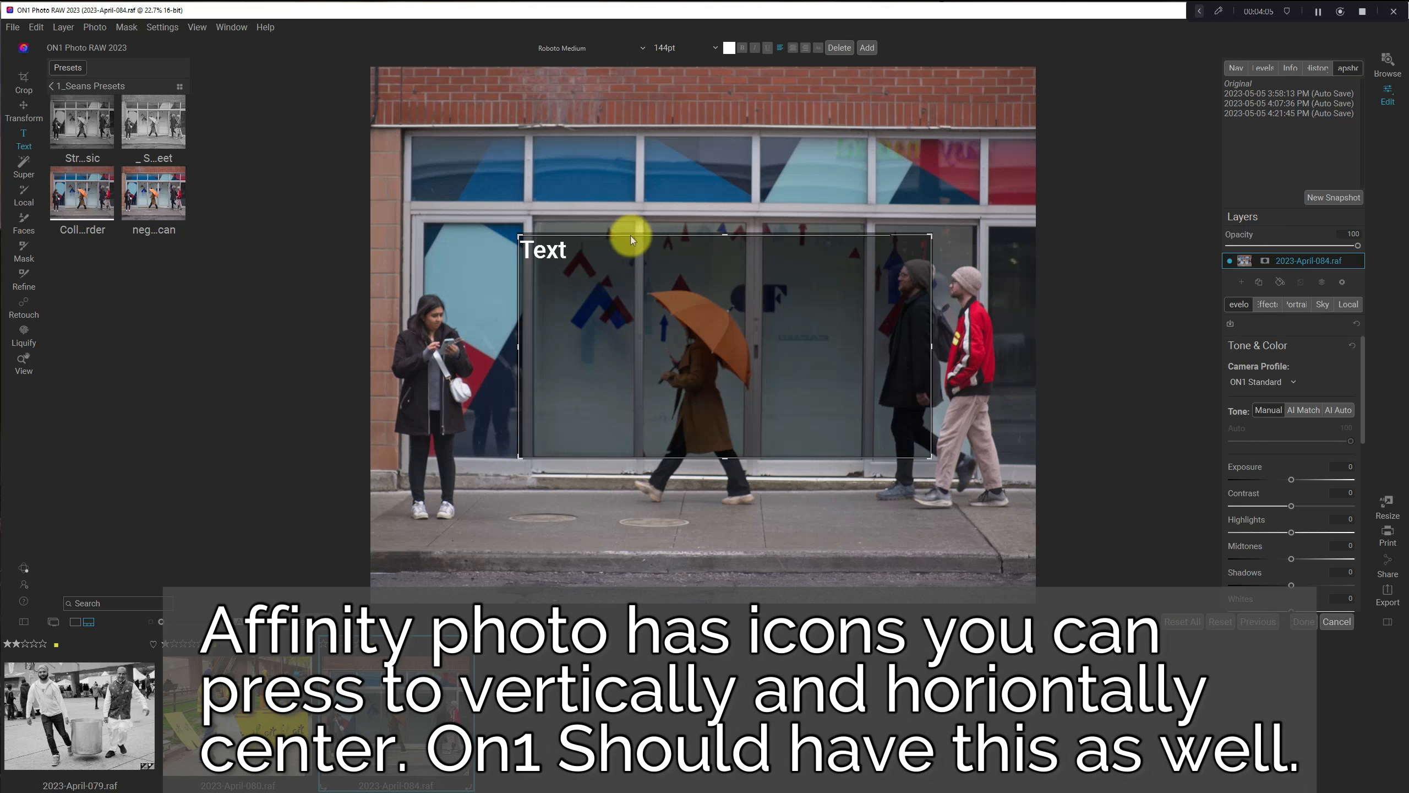
{"action": "left_click_drag", "start_coordinate": [630, 236], "coordinate": [621, 234]}
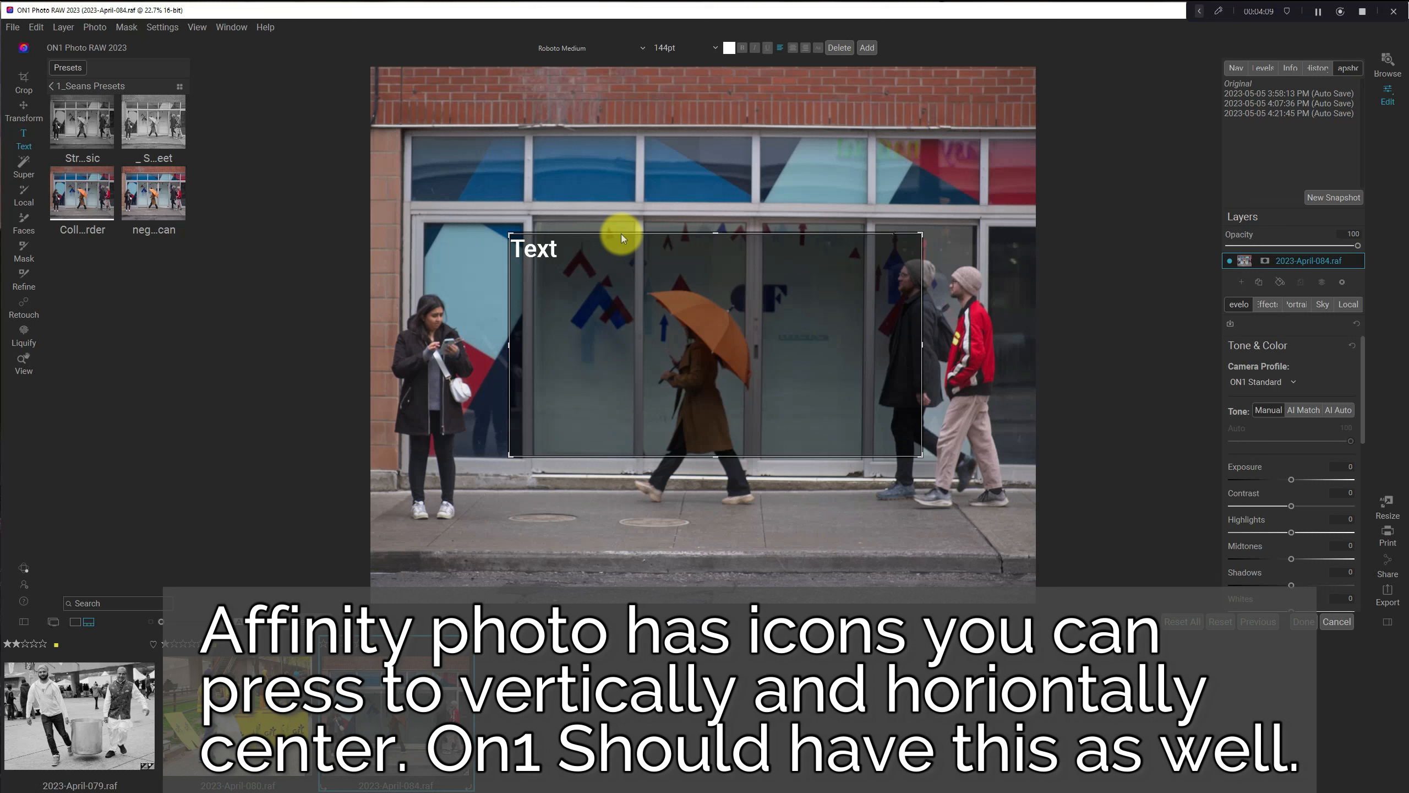
{"action": "left_click_drag", "start_coordinate": [621, 234], "coordinate": [621, 229]}
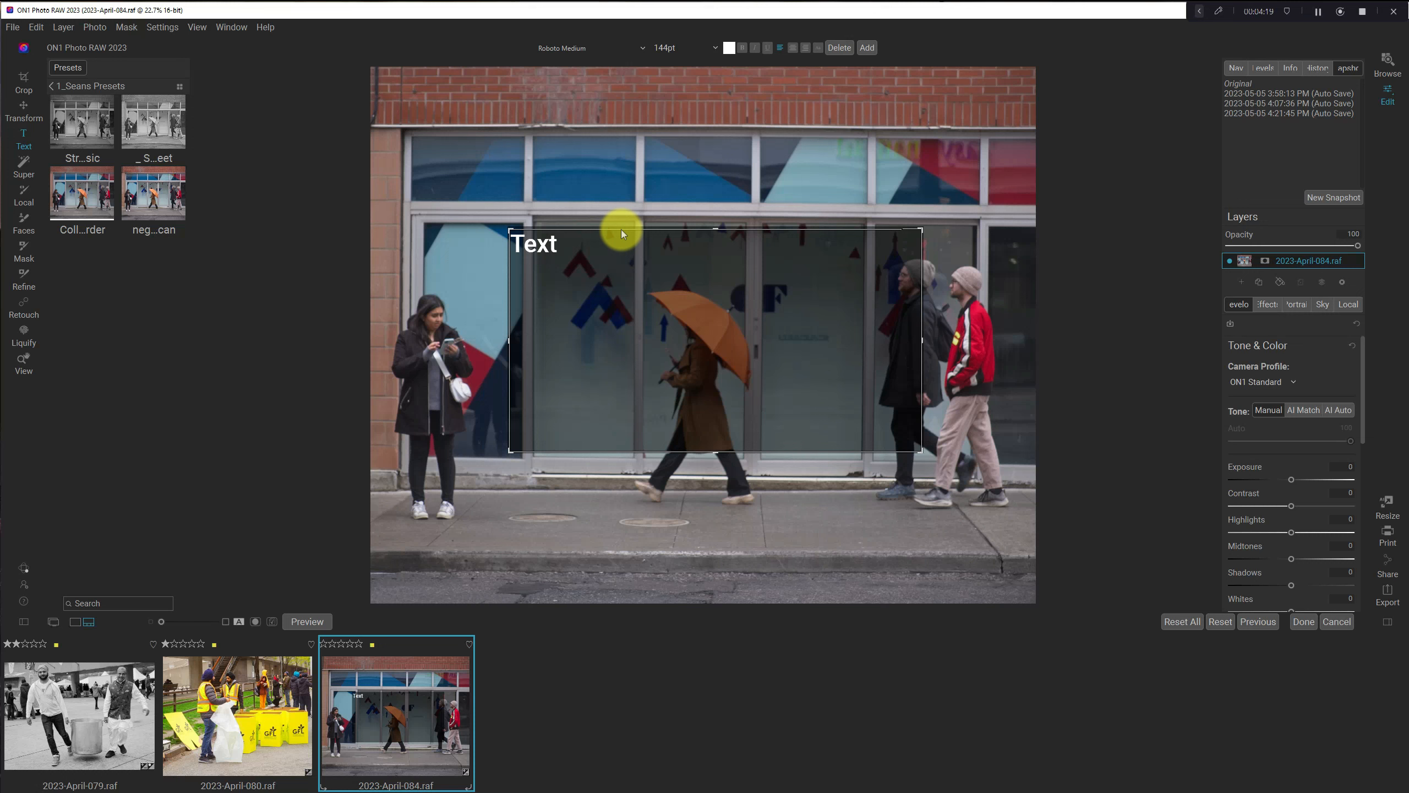
- Delete the placeholder 'Text' and insert the {Camera} metadata field
{"action": "right_click", "coordinate": [666, 270]}
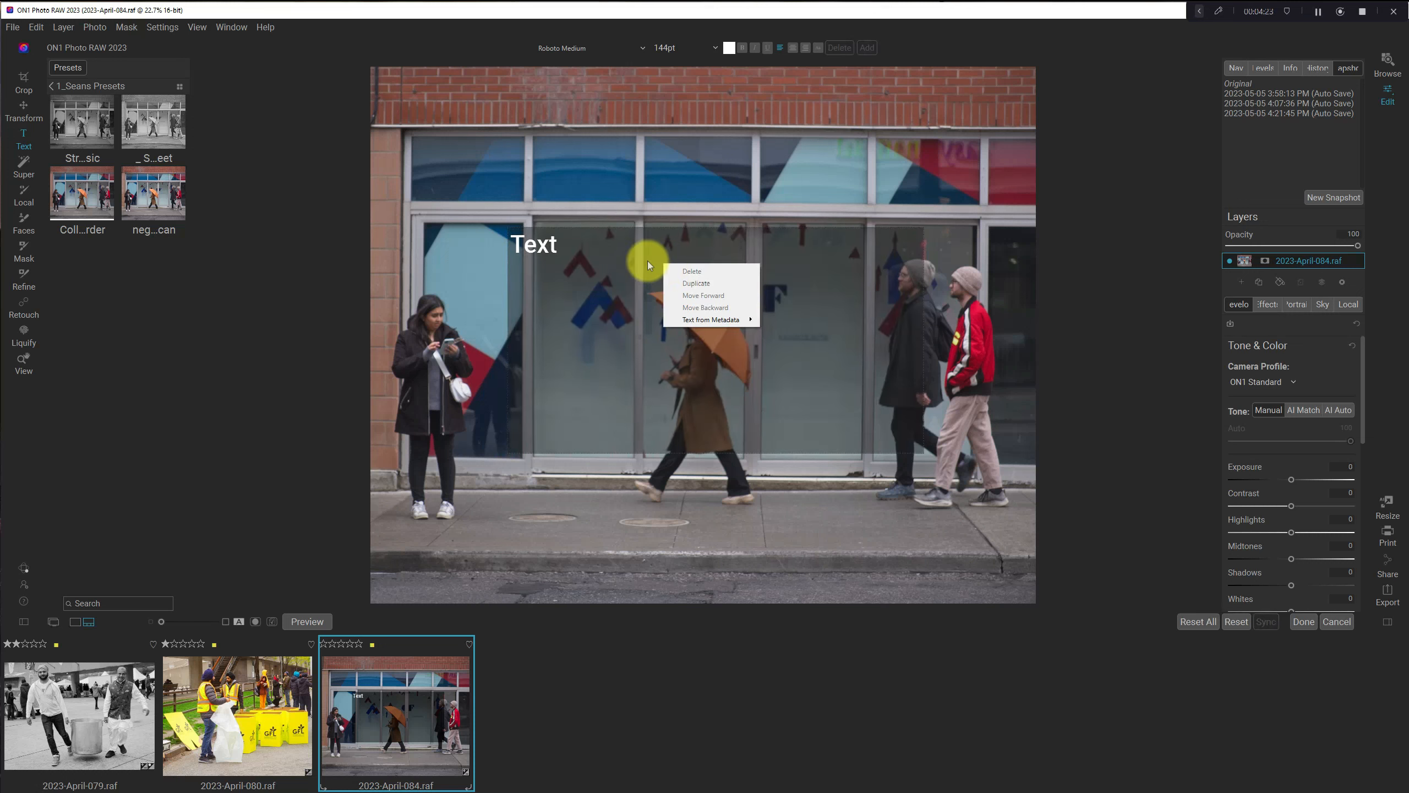
{"action": "left_click", "coordinate": [560, 248]}
{"action": "left_click_drag", "start_coordinate": [560, 248], "coordinate": [508, 245]}
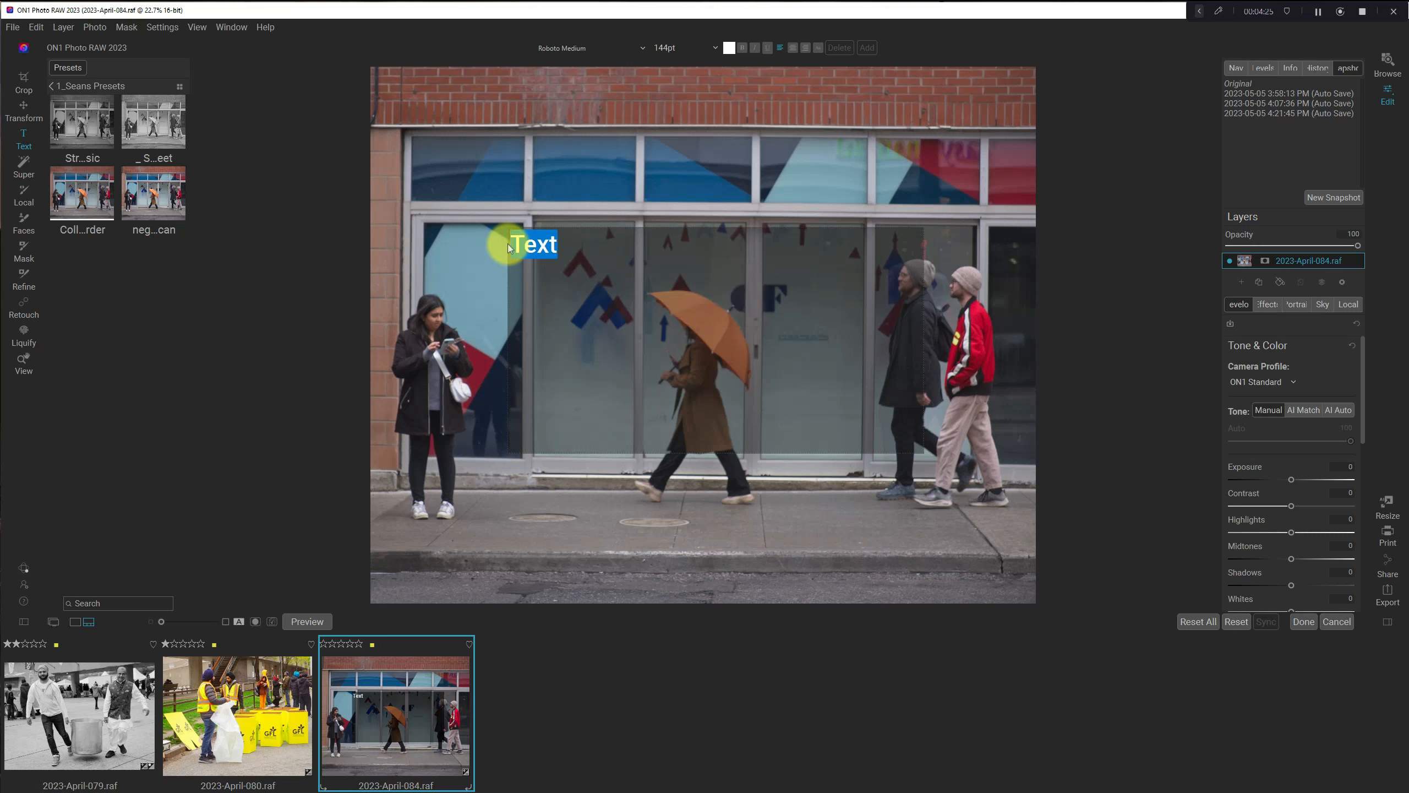
{"action": "key", "text": "BackSpace"}
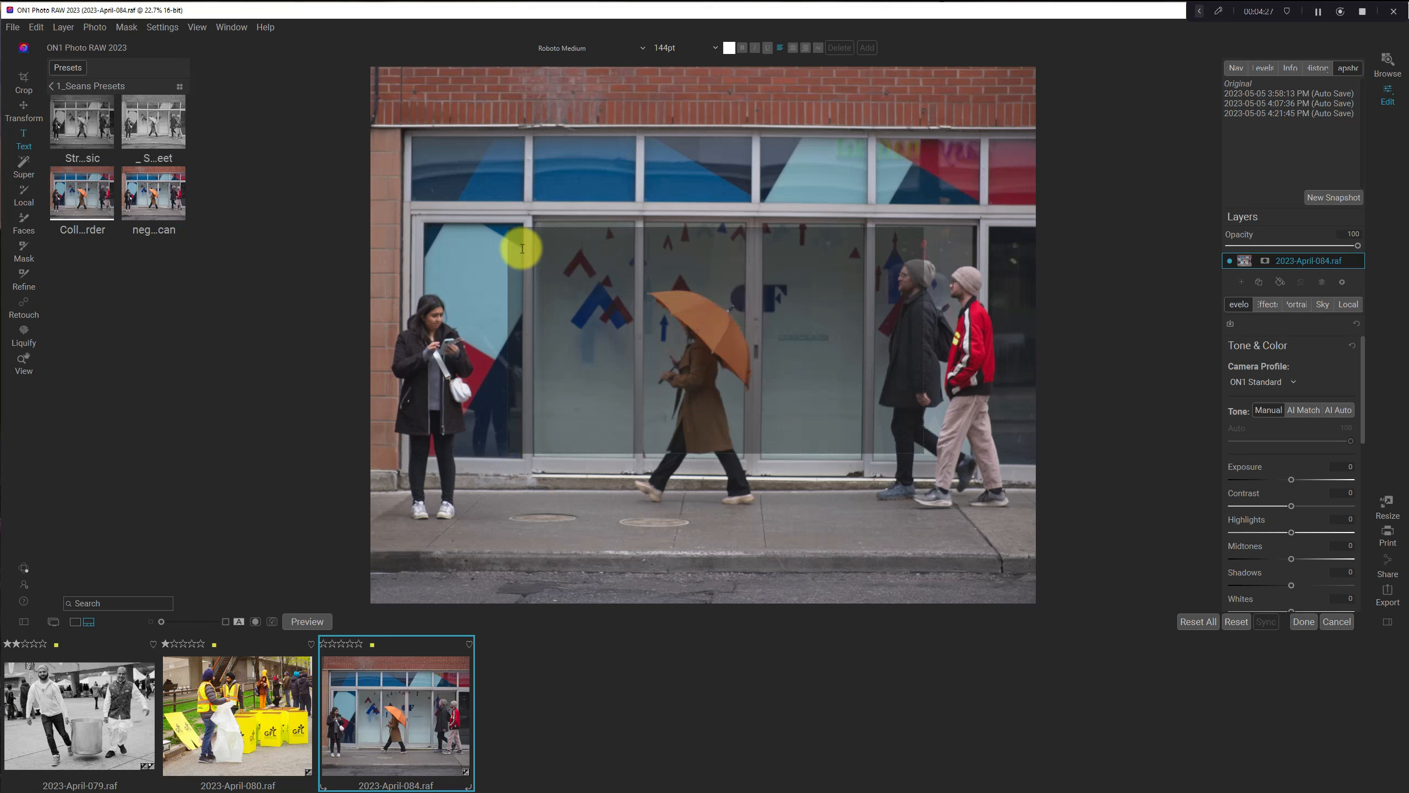
{"action": "right_click", "coordinate": [520, 251]}
{"action": "mouse_move", "coordinate": [583, 302]}
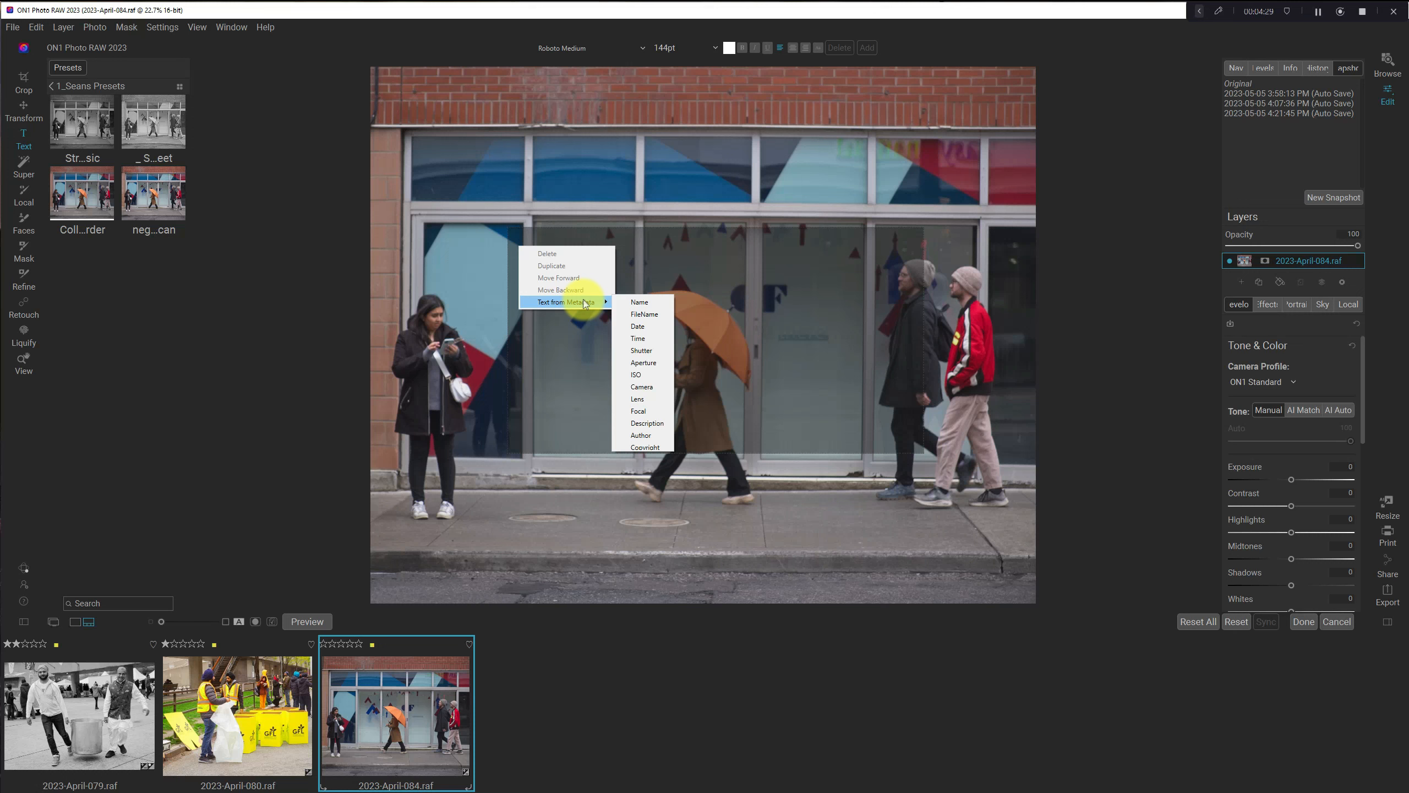
{"action": "left_click", "coordinate": [660, 390]}
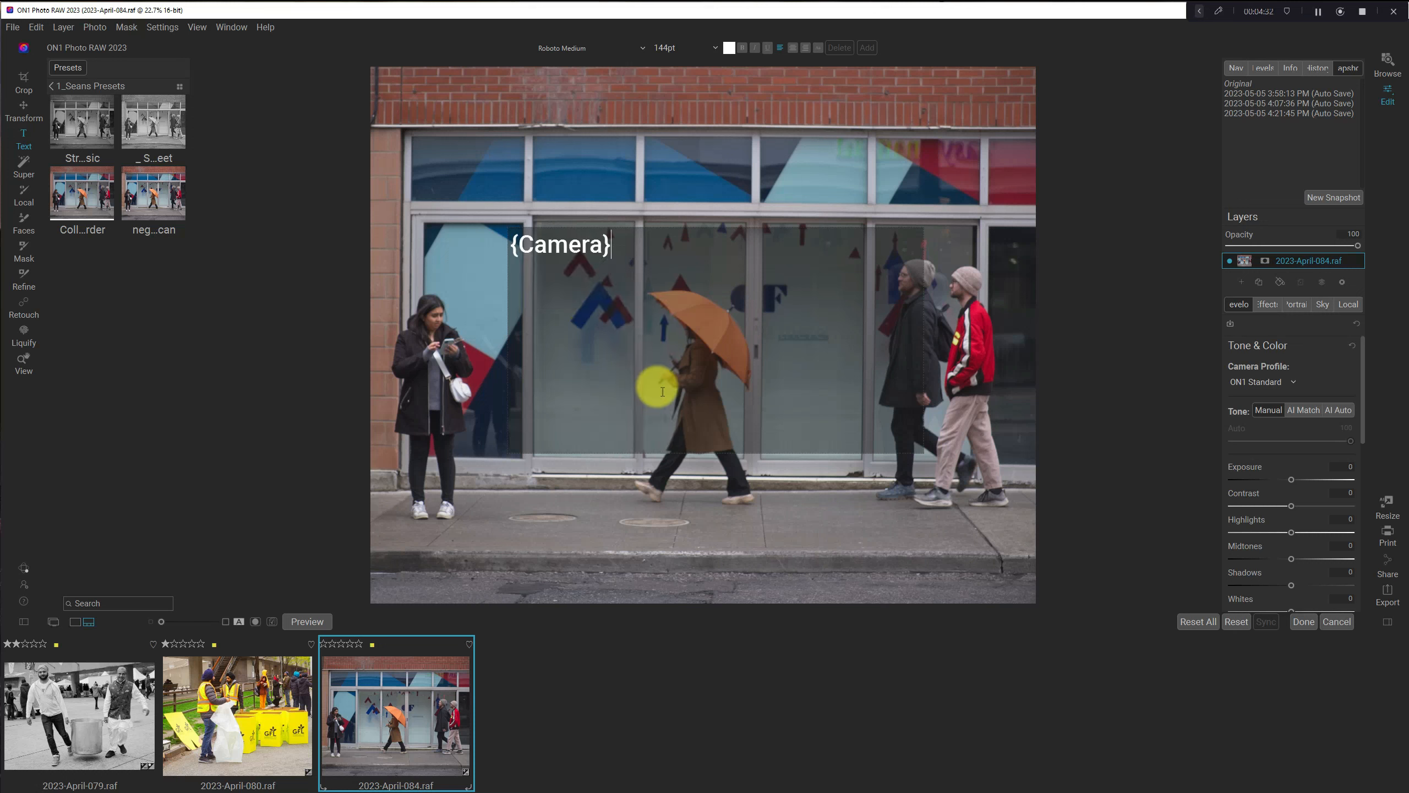
- Insert the {Lens}, {Shutter} and {Aperture} metadata fields on new lines
{"action": "right_click", "coordinate": [581, 275]}
{"action": "mouse_move", "coordinate": [634, 334]}
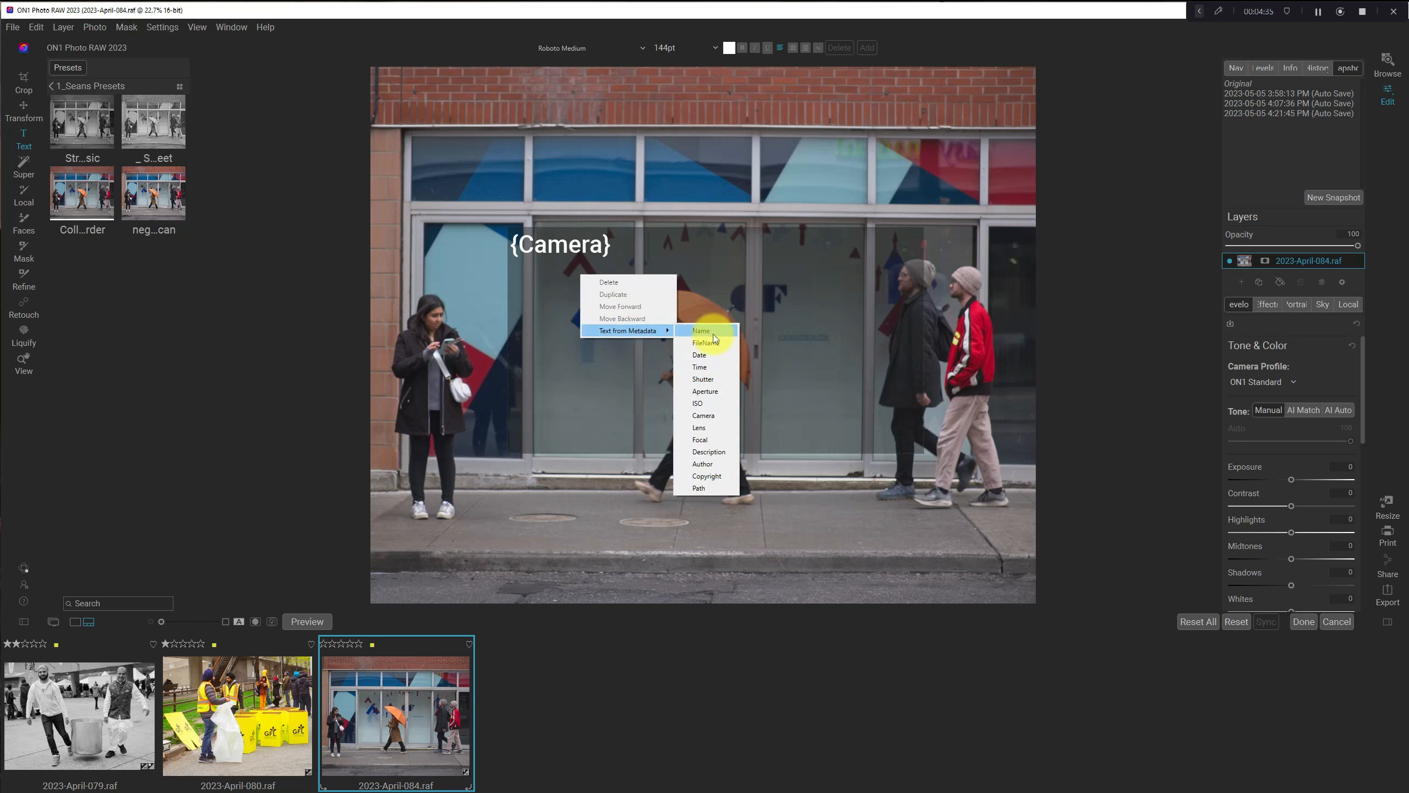
{"action": "left_click", "coordinate": [701, 427]}
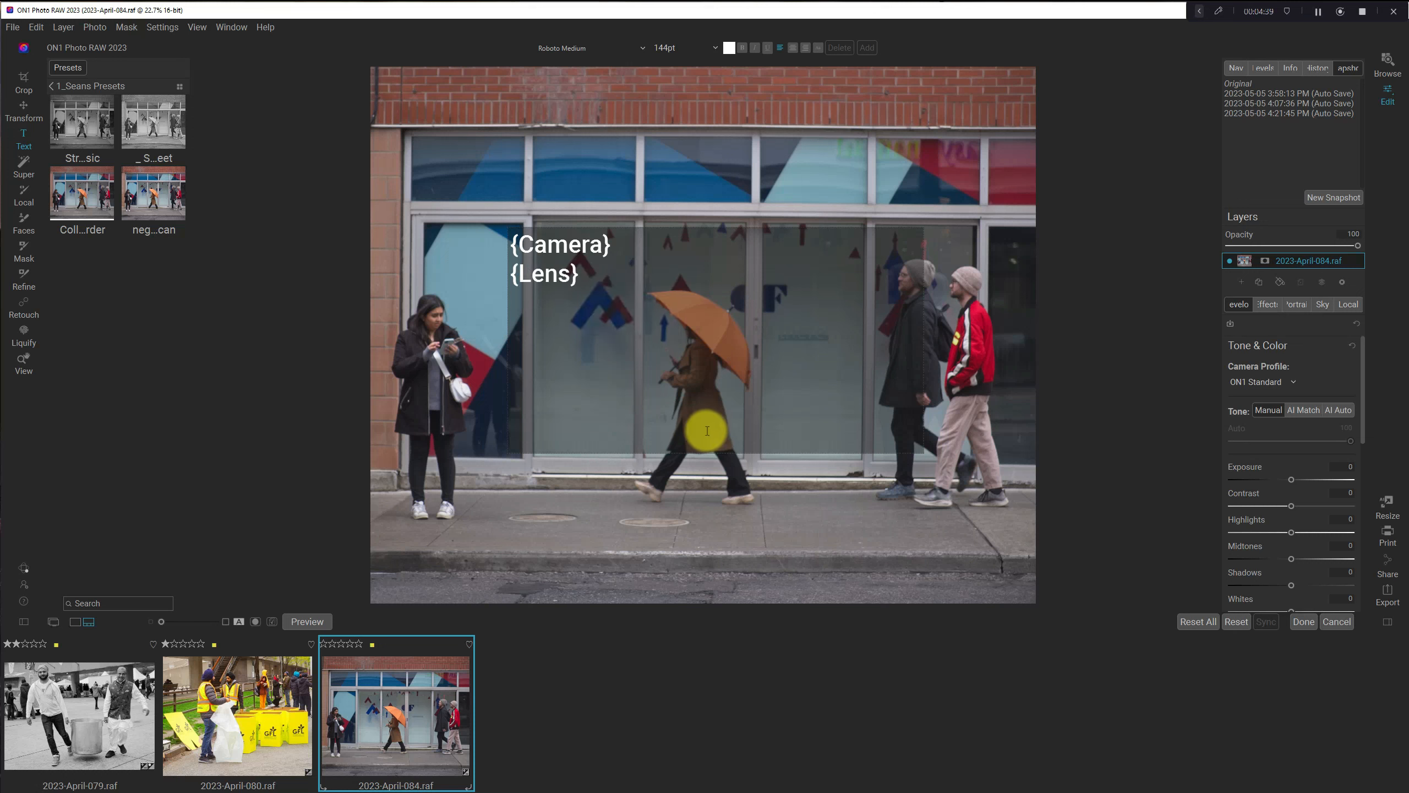
{"action": "right_click", "coordinate": [629, 325]}
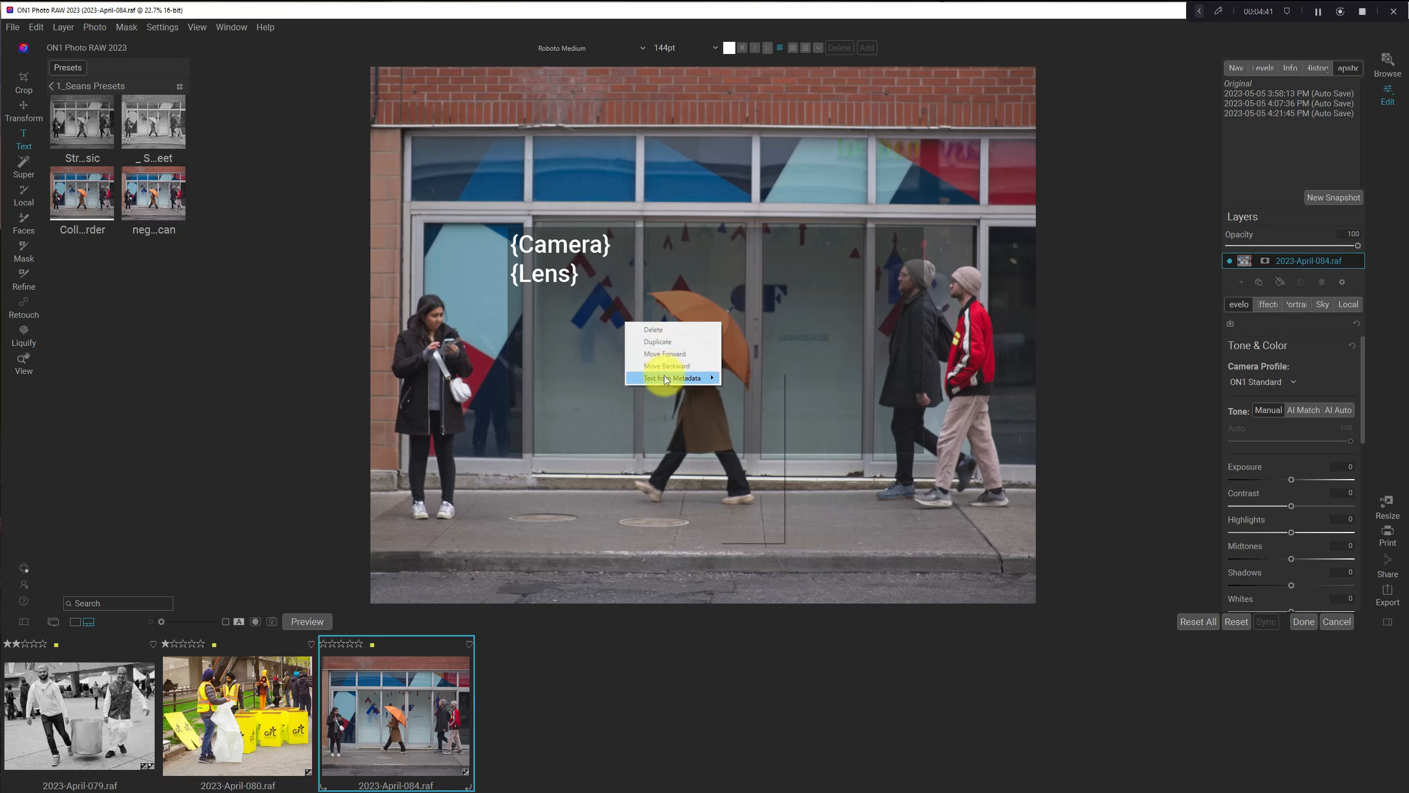
{"action": "mouse_move", "coordinate": [688, 378]}
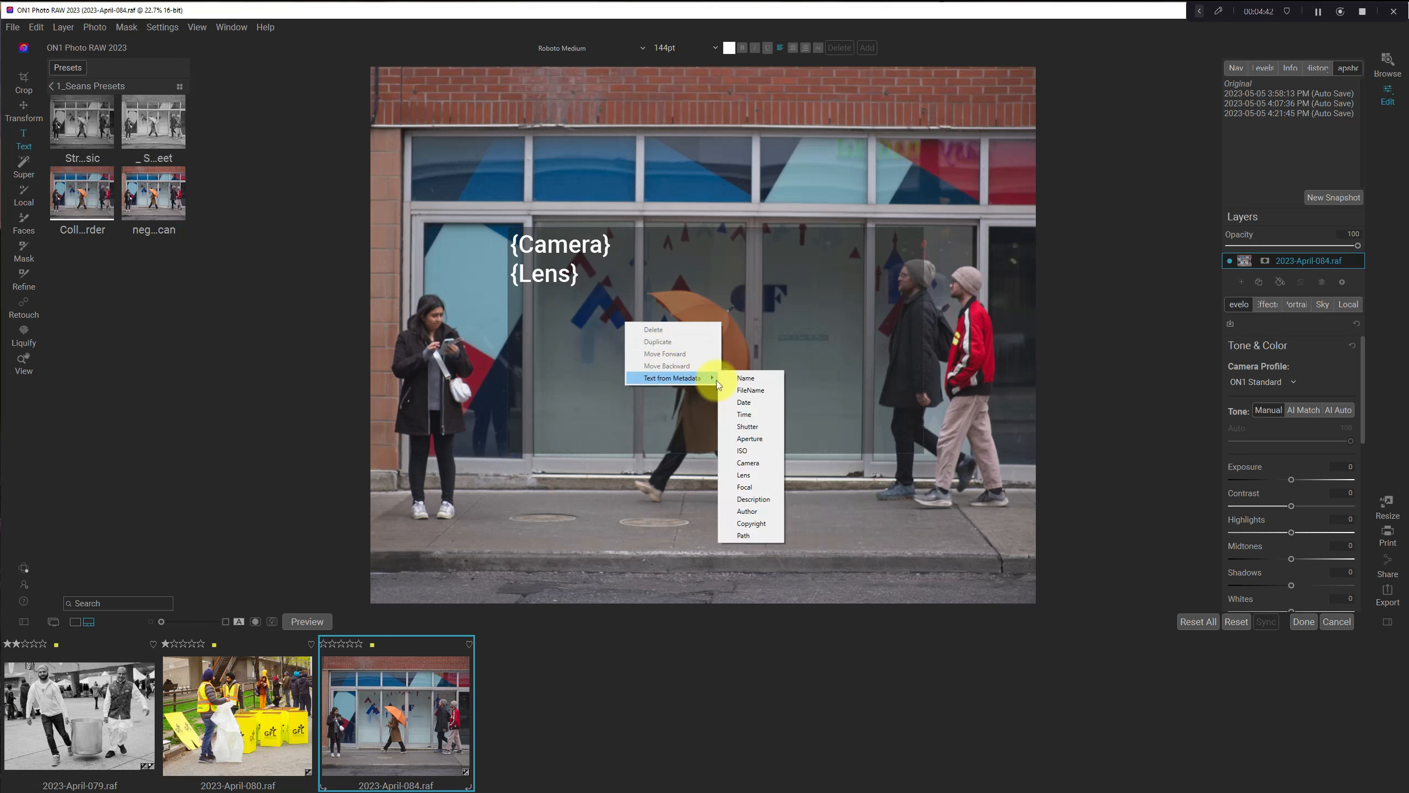
{"action": "left_click", "coordinate": [746, 425]}
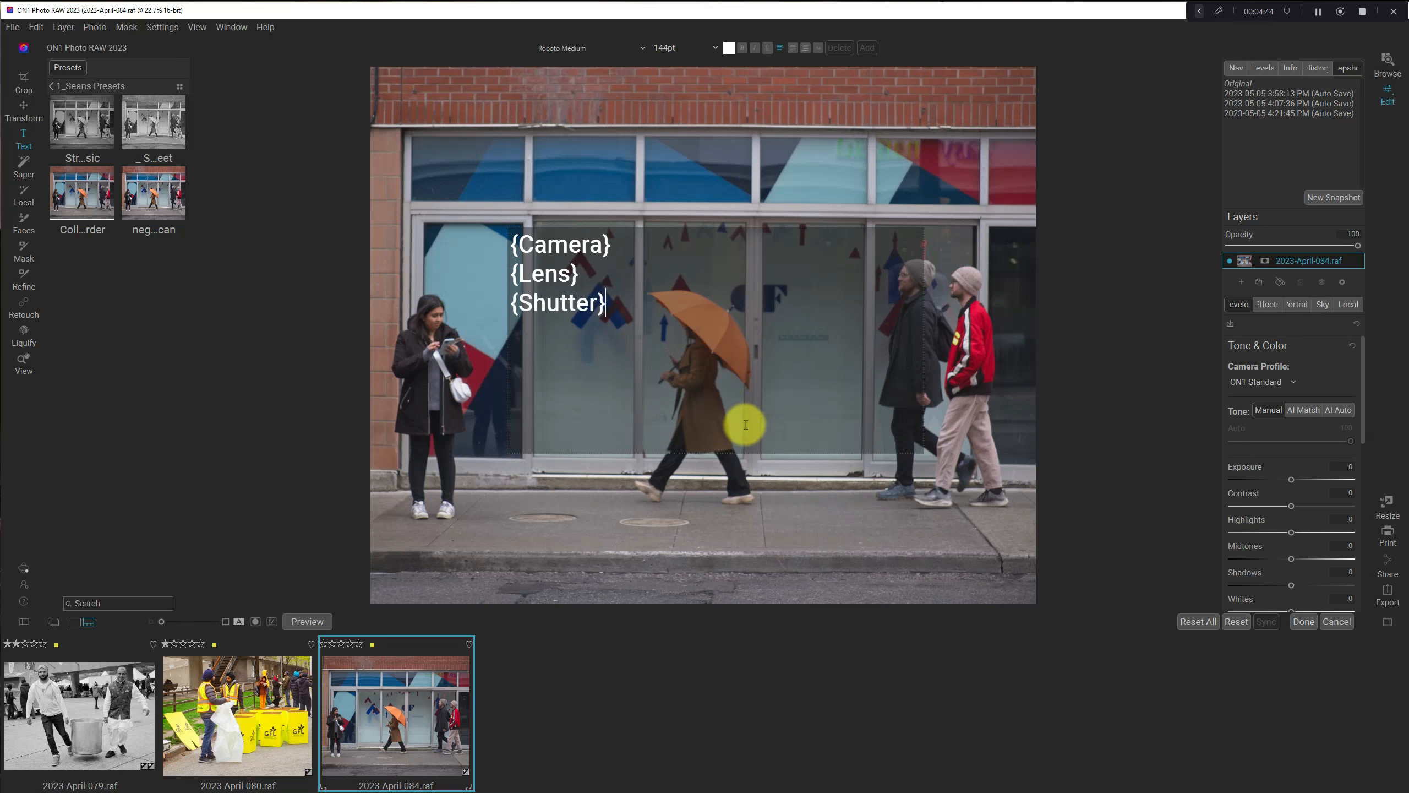
{"action": "right_click", "coordinate": [666, 324]}
{"action": "mouse_move", "coordinate": [691, 378]}
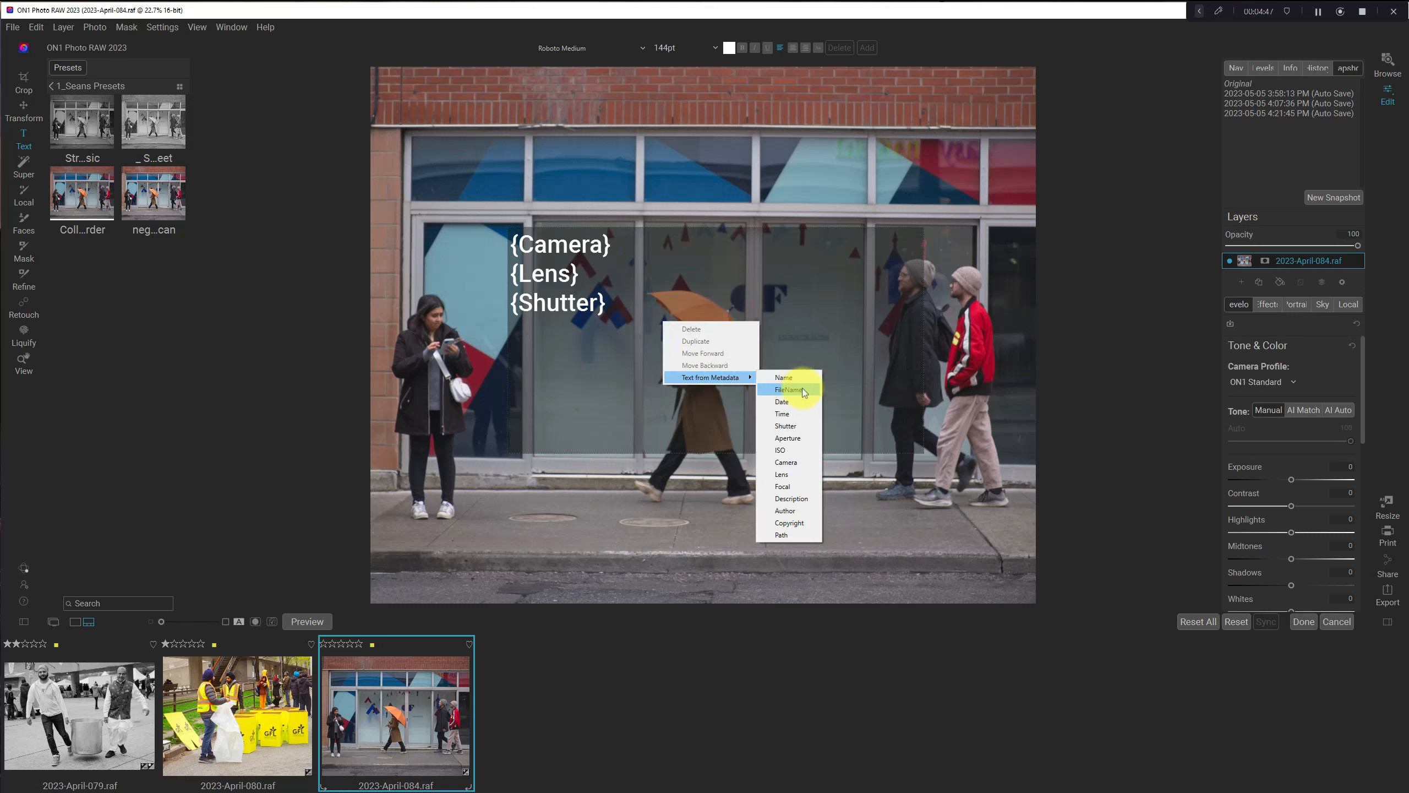
{"action": "left_click", "coordinate": [799, 437]}
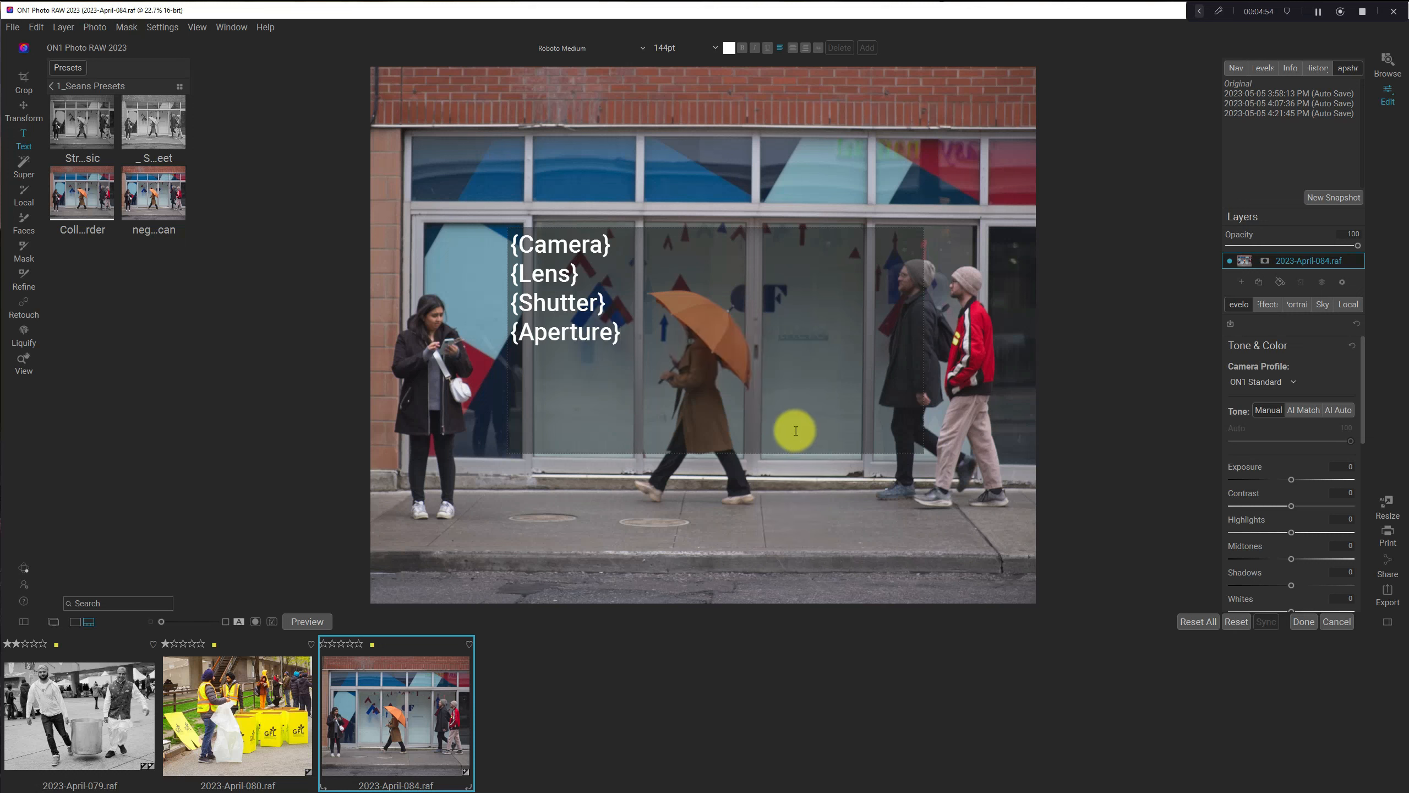
- Add the {ISO}, {Focal} and {Copyright} metadata fields, one per line
{"action": "right_click", "coordinate": [731, 384]}
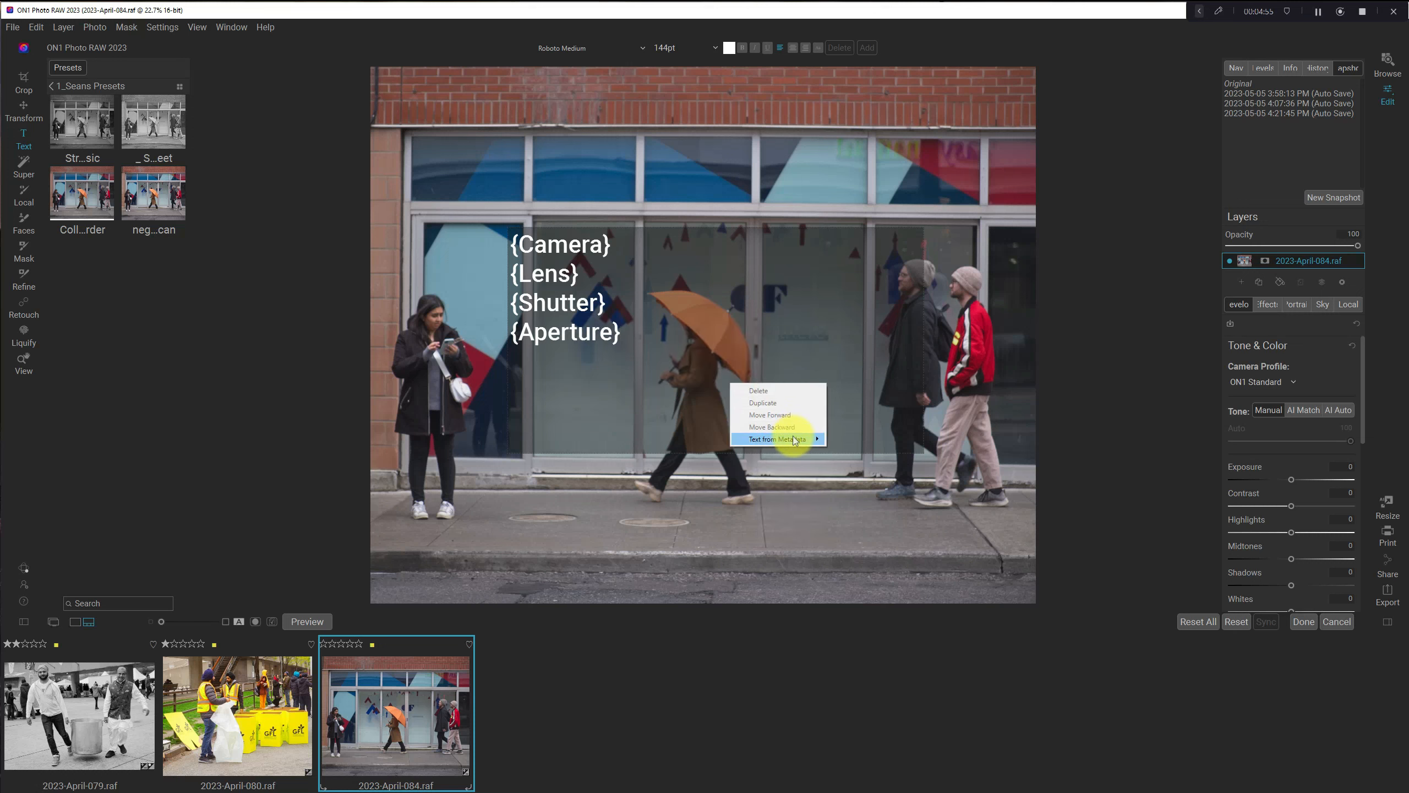
{"action": "mouse_move", "coordinate": [794, 440]}
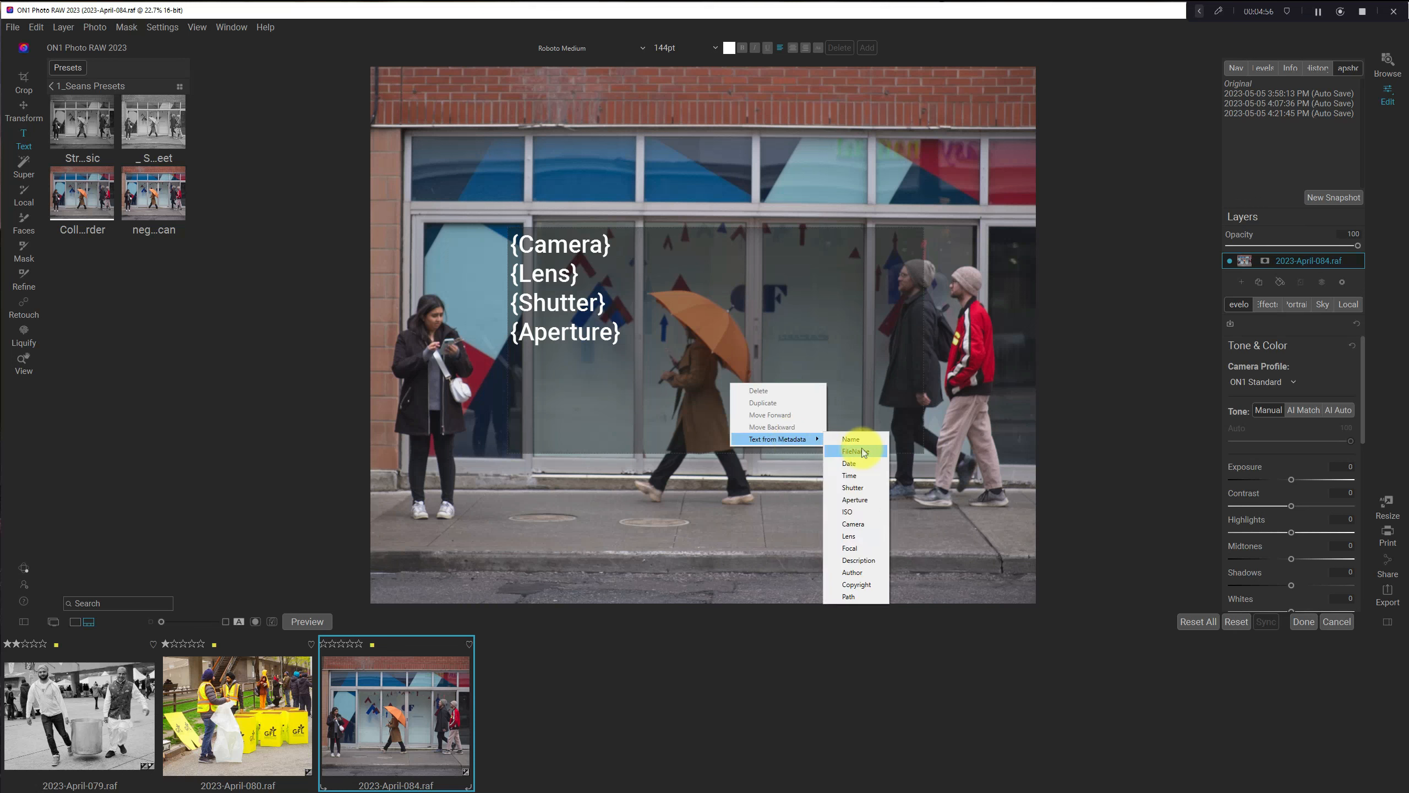
{"action": "left_click", "coordinate": [859, 512]}
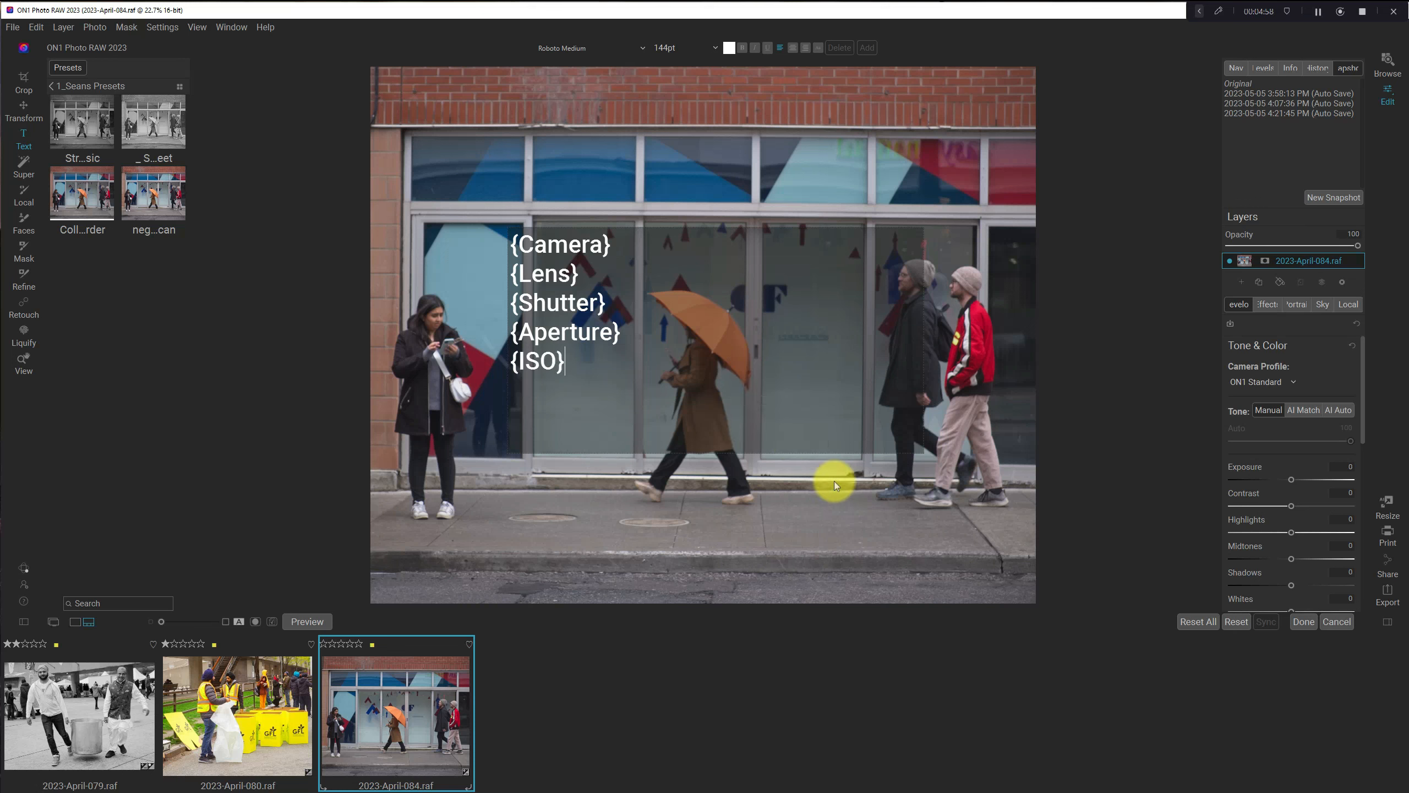
{"action": "right_click", "coordinate": [713, 397]}
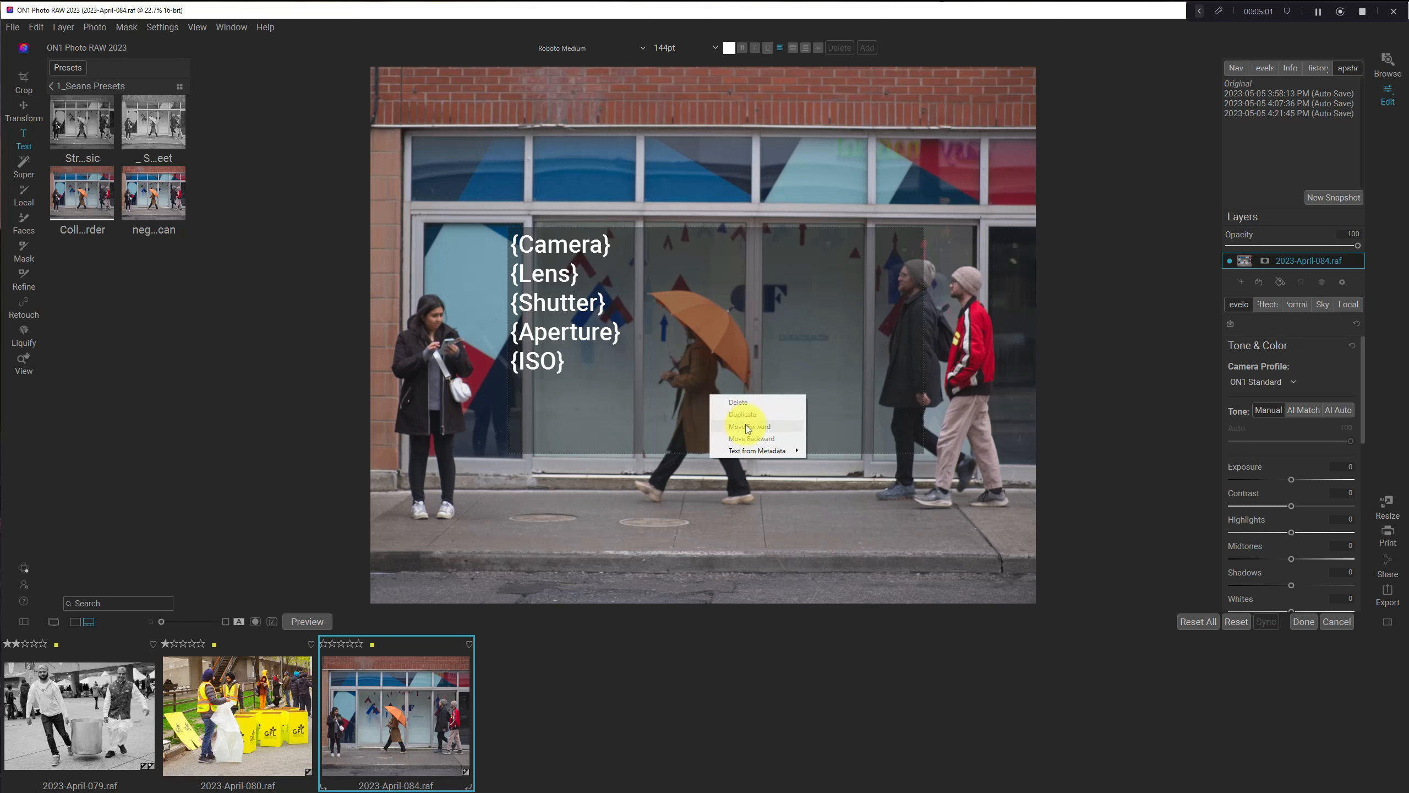
{"action": "mouse_move", "coordinate": [788, 451]}
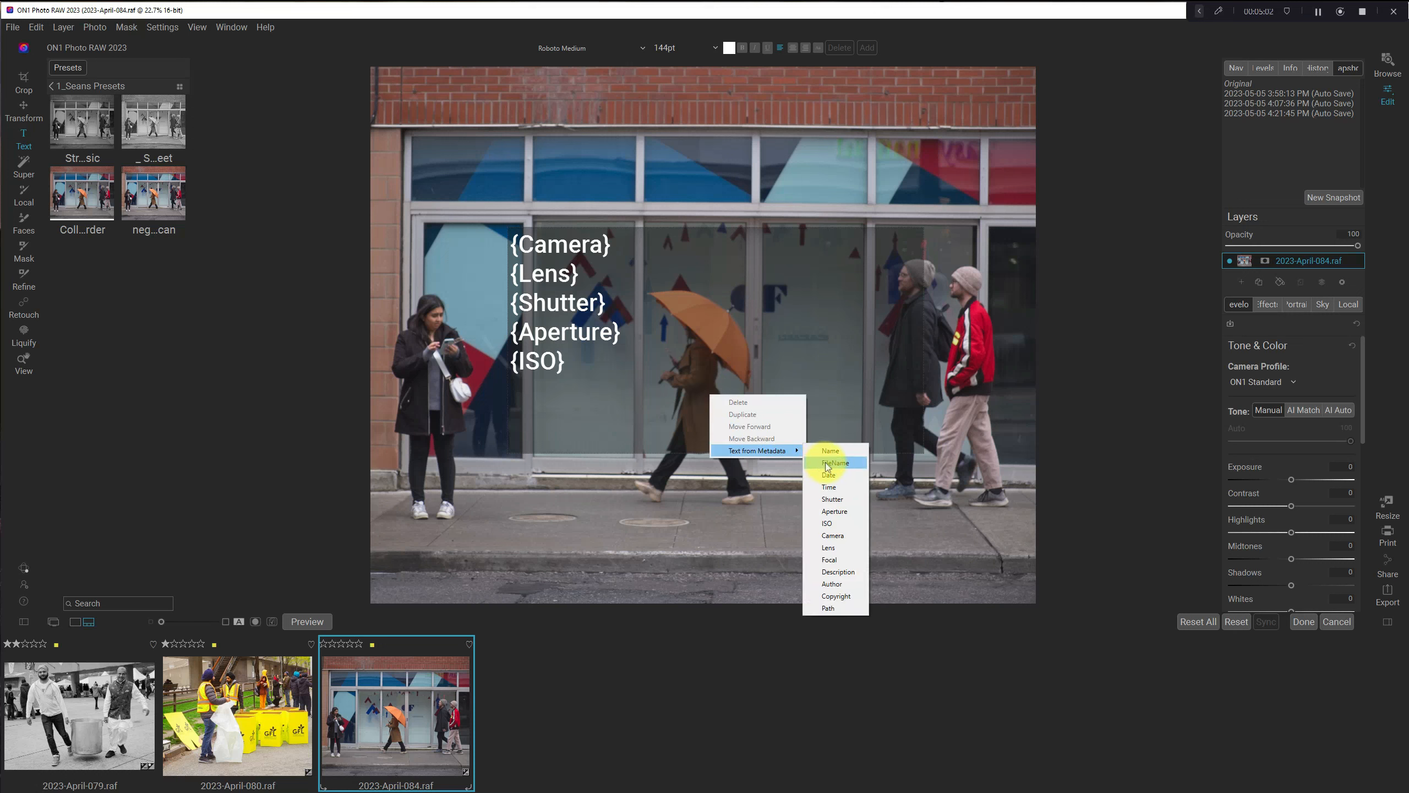
{"action": "left_click", "coordinate": [832, 559]}
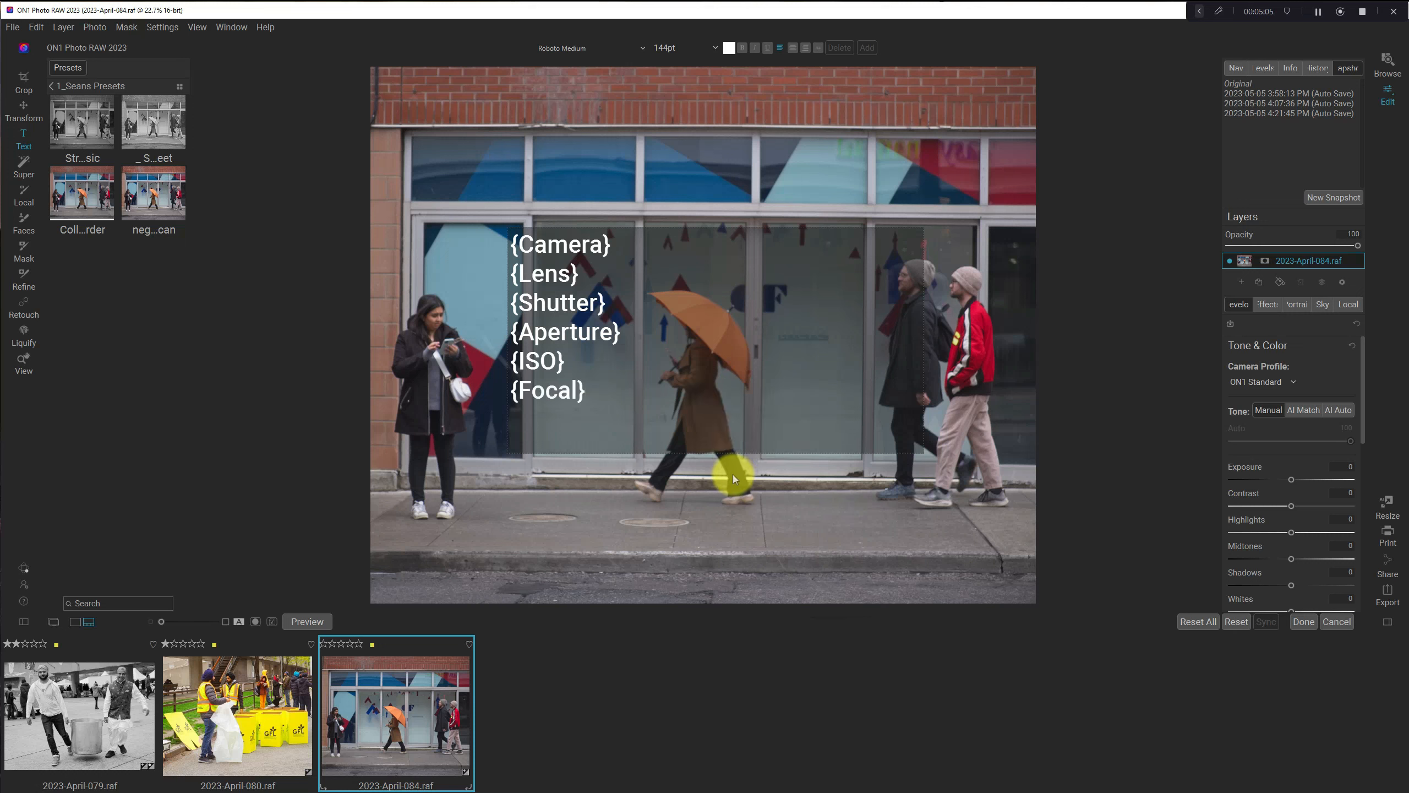
{"action": "key", "text": "Return"}
{"action": "right_click", "coordinate": [697, 423]}
{"action": "mouse_move", "coordinate": [766, 477]}
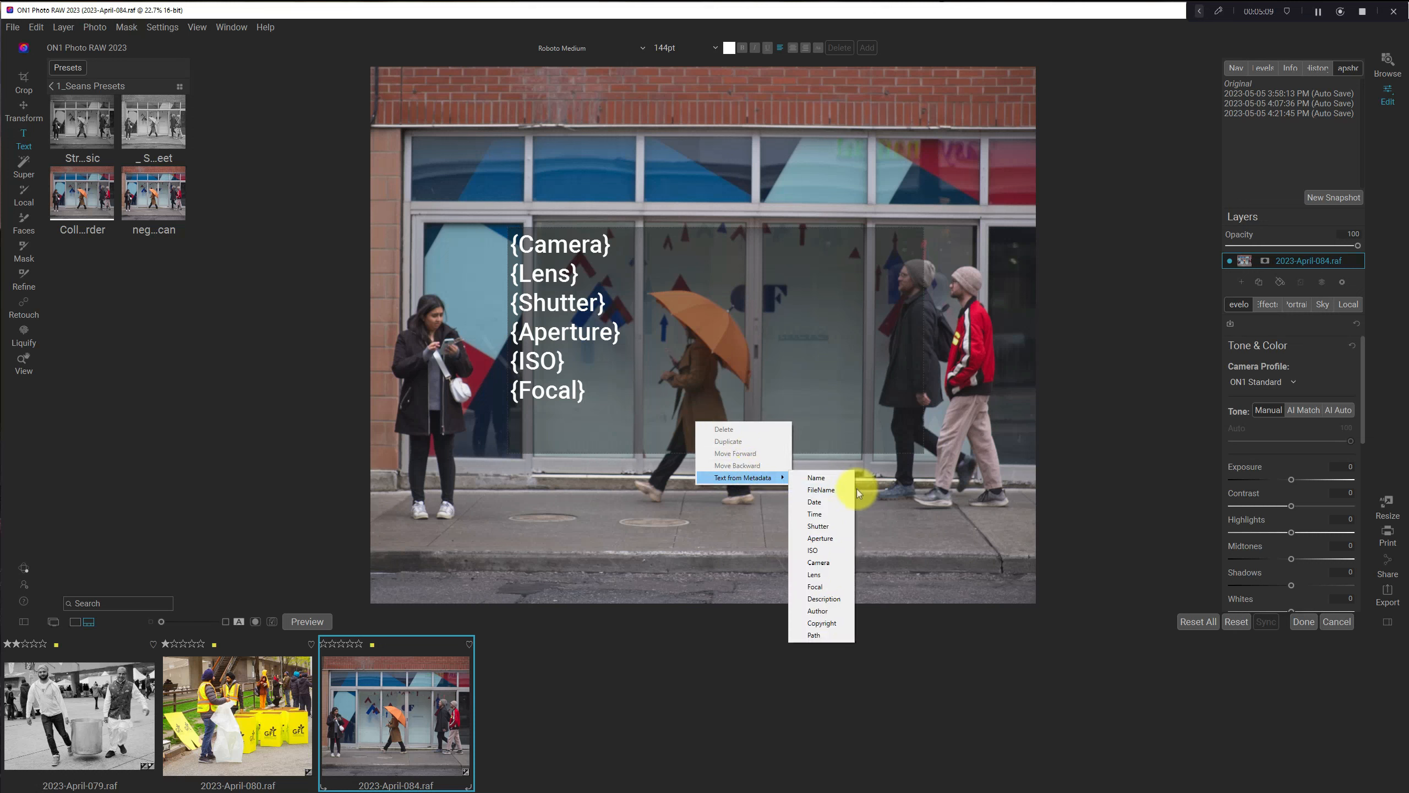
{"action": "left_click", "coordinate": [845, 621]}
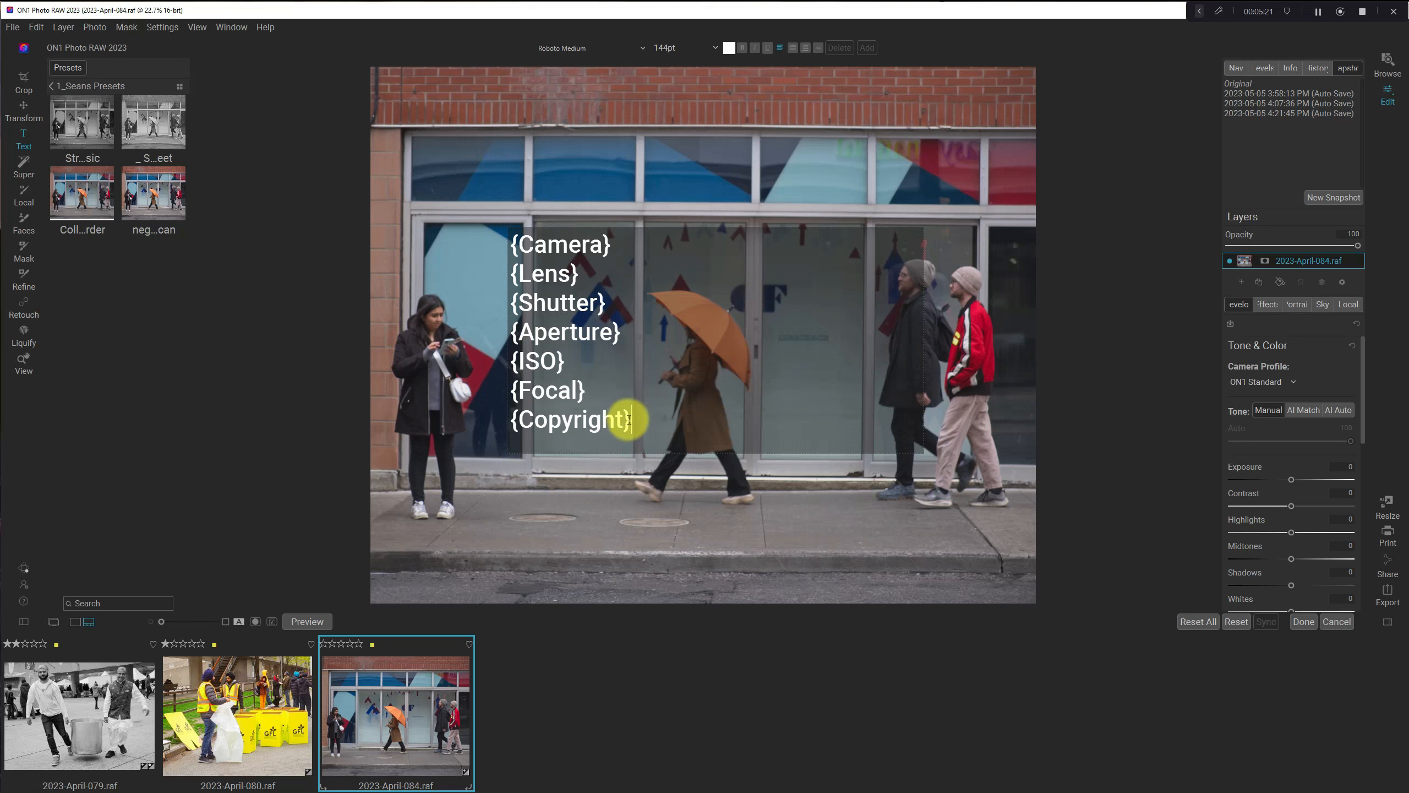
{"action": "left_click_drag", "start_coordinate": [644, 426], "coordinate": [484, 244]}
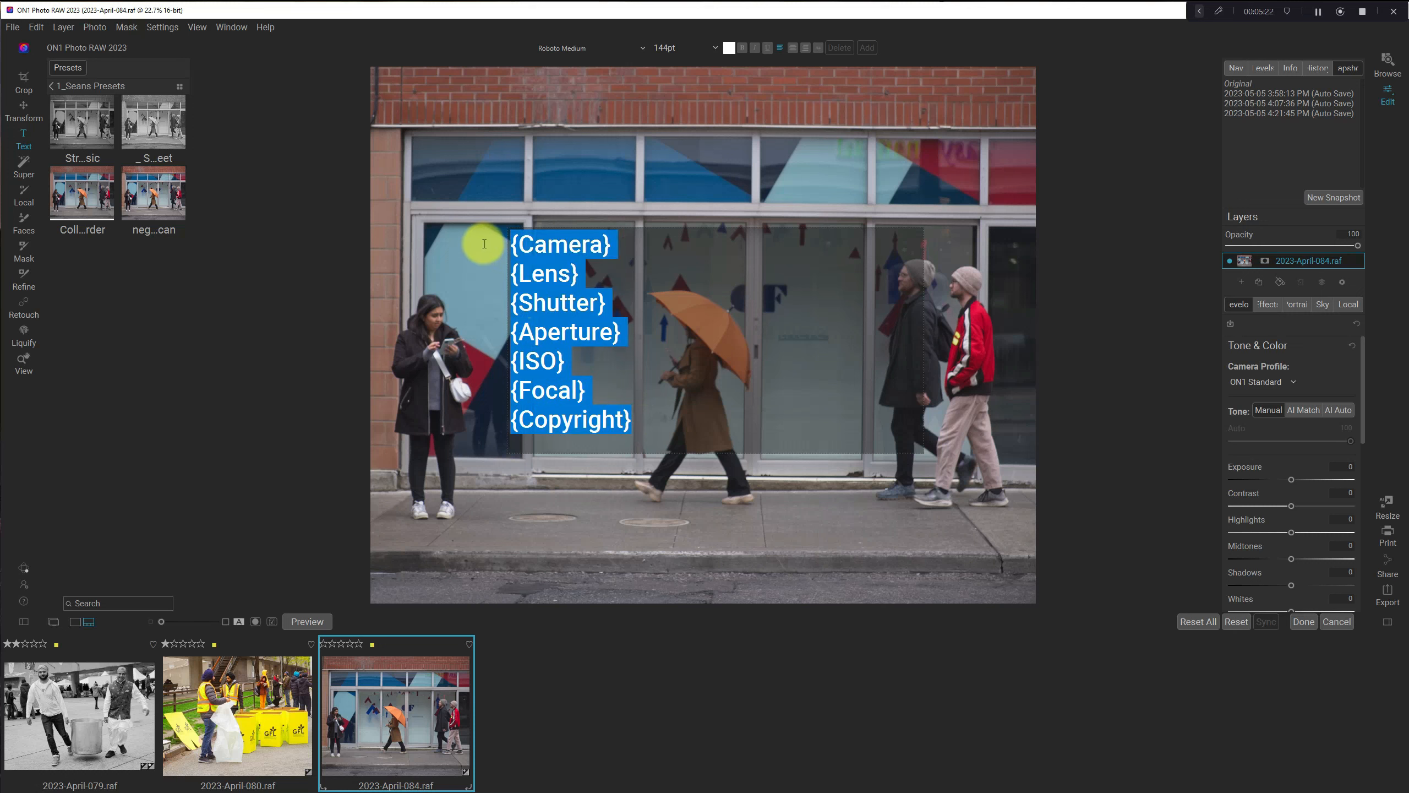
{"action": "left_click", "coordinate": [729, 48]}
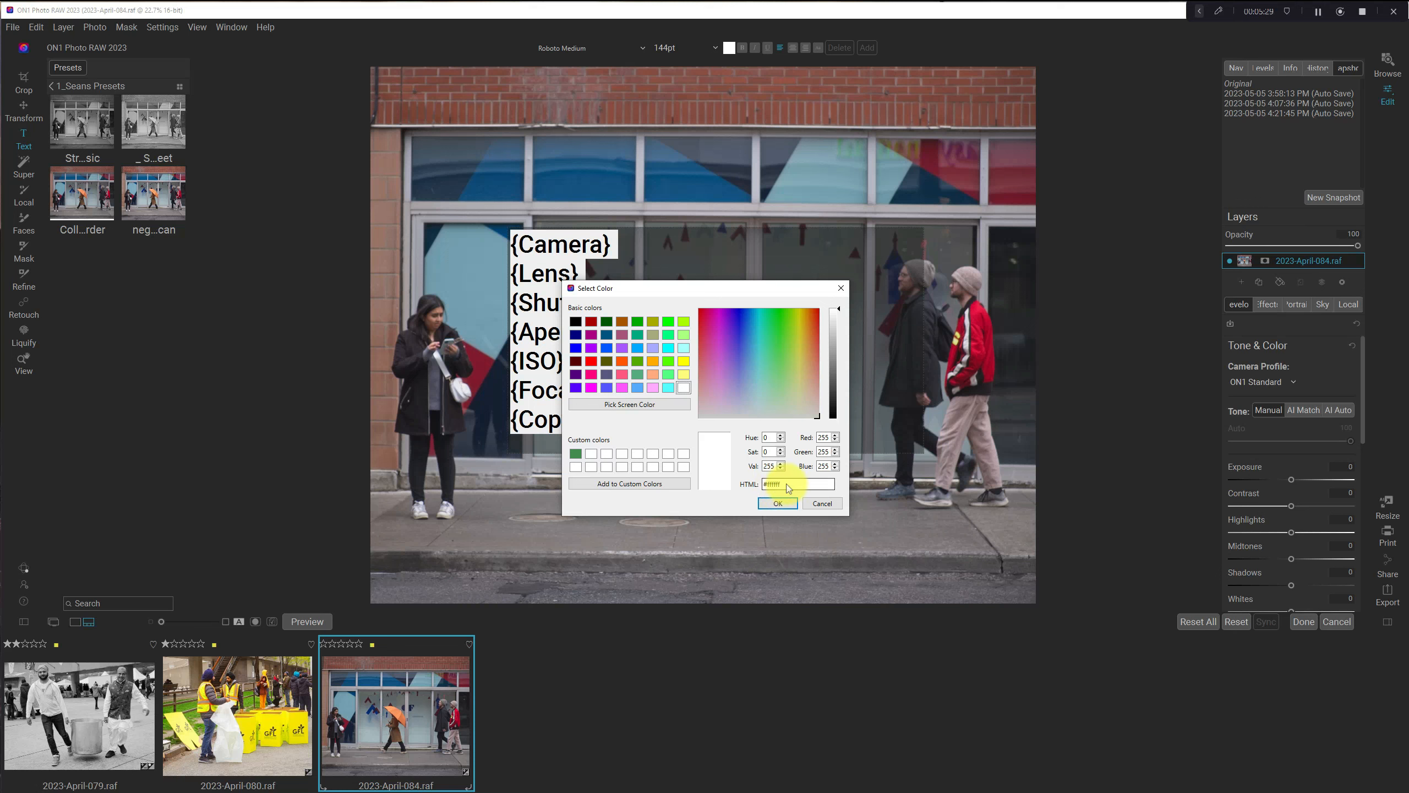
{"action": "left_click_drag", "start_coordinate": [788, 483], "coordinate": [768, 483]}
{"action": "type", "text": "asdf"}
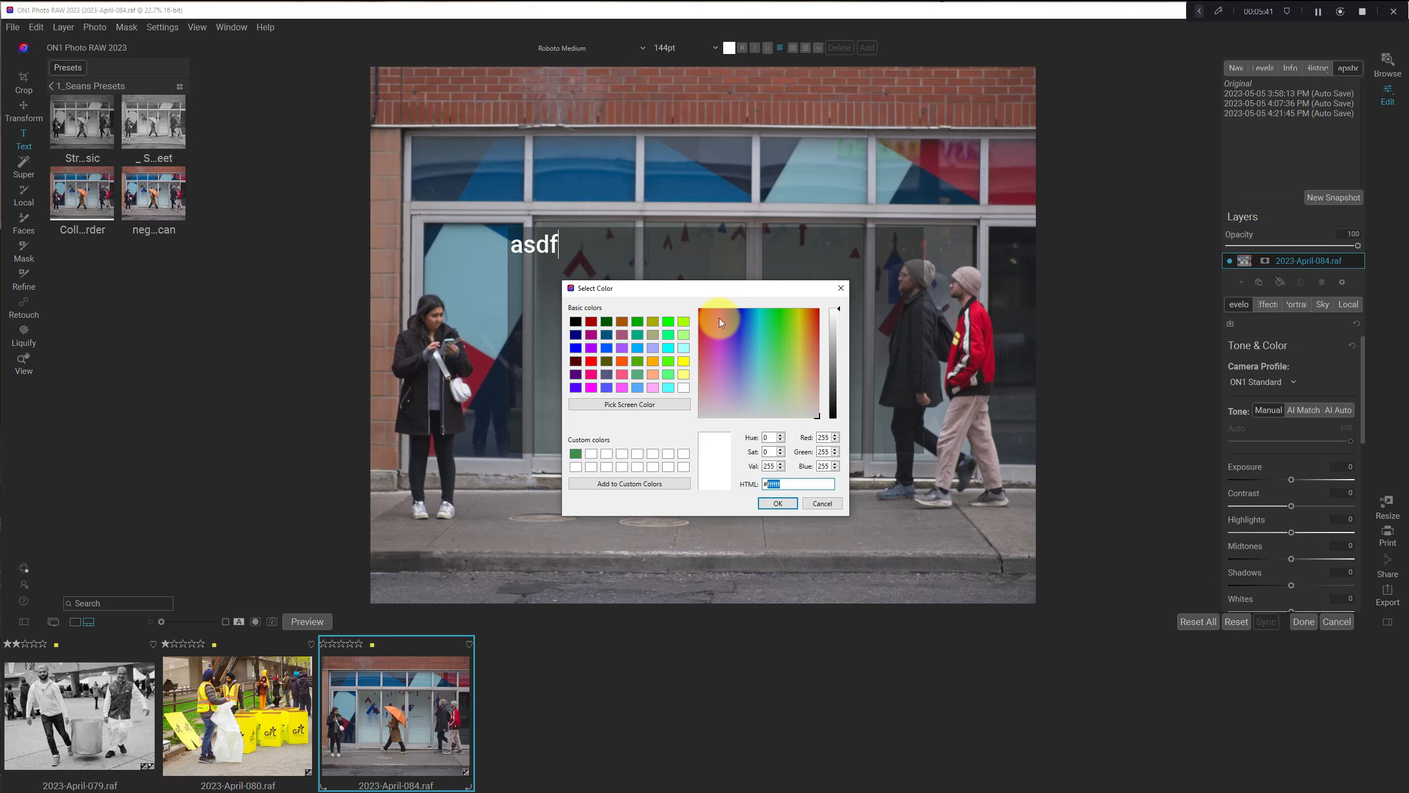
{"action": "key", "text": "ctrl+z"}
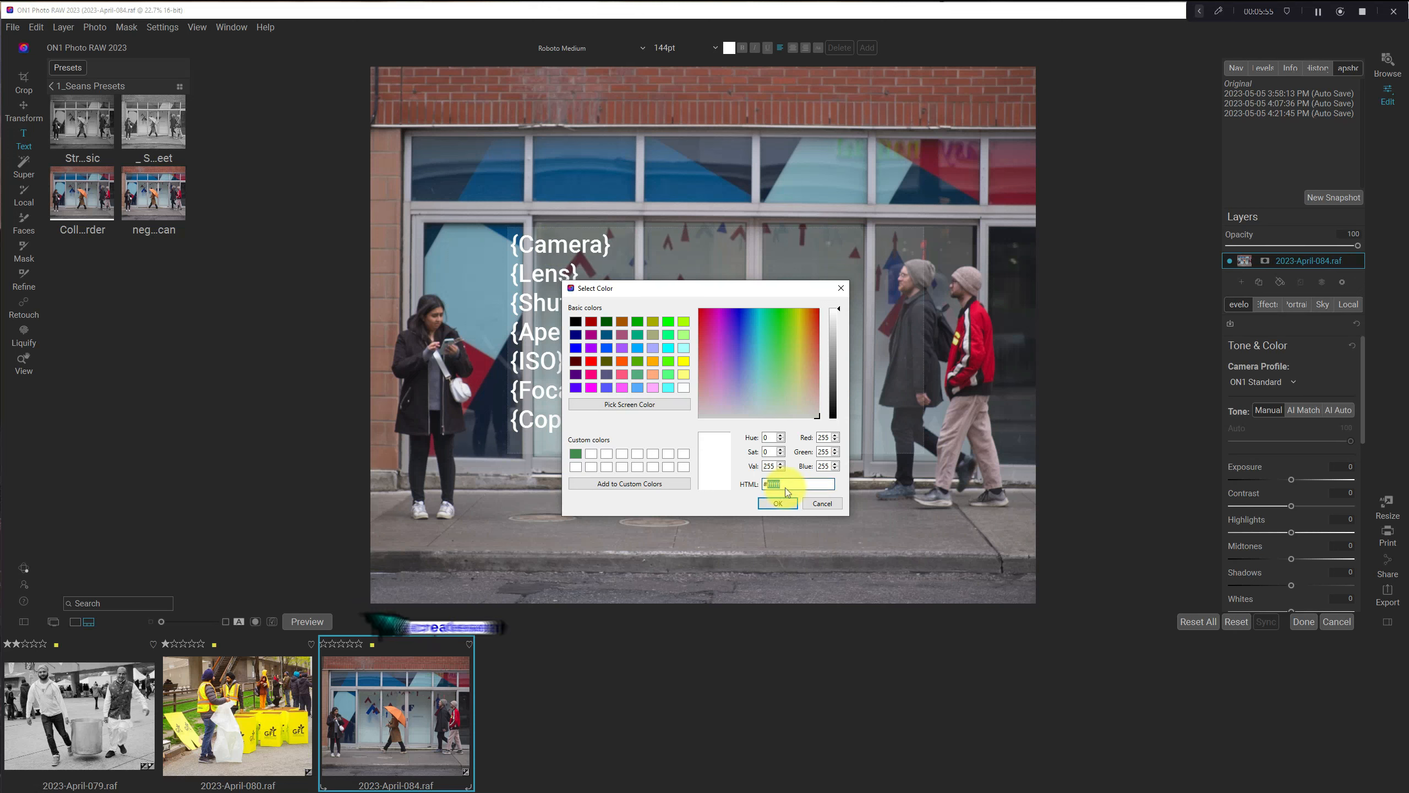
{"action": "left_click", "coordinate": [823, 503]}
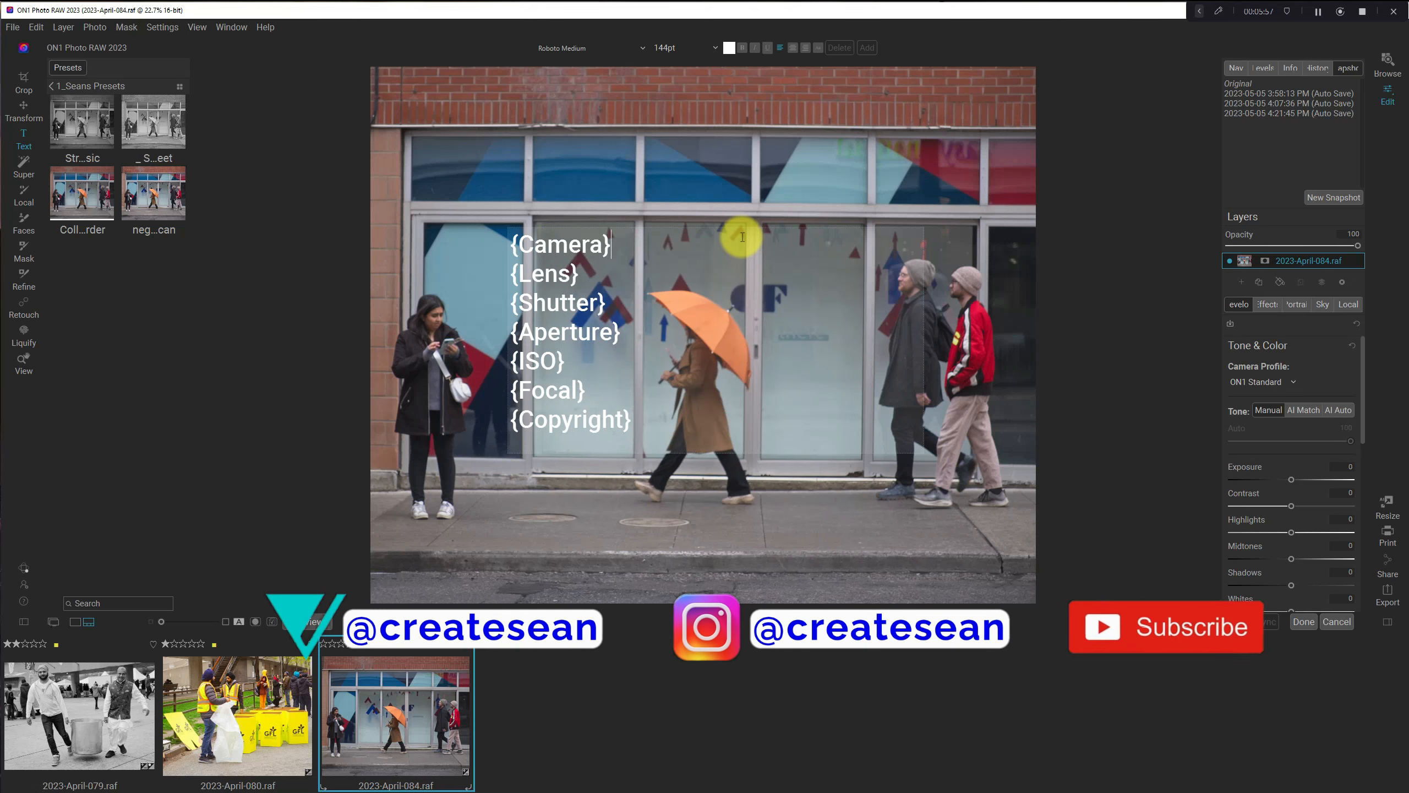
- Set the camera-info text's background opacity to 46 and return to editing the tokens
{"action": "left_click", "coordinate": [707, 224]}
{"action": "left_click", "coordinate": [707, 237]}
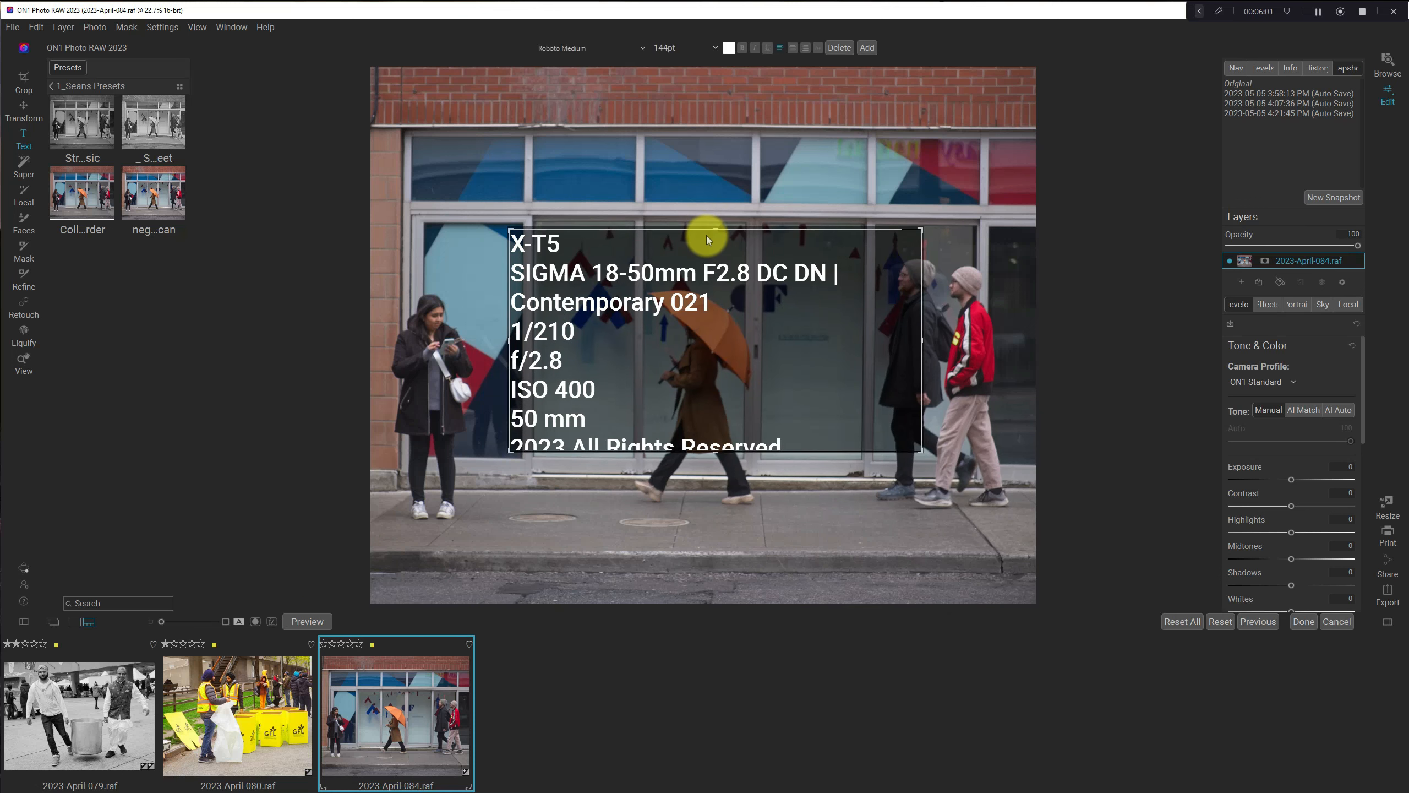
{"action": "left_click", "coordinate": [819, 49]}
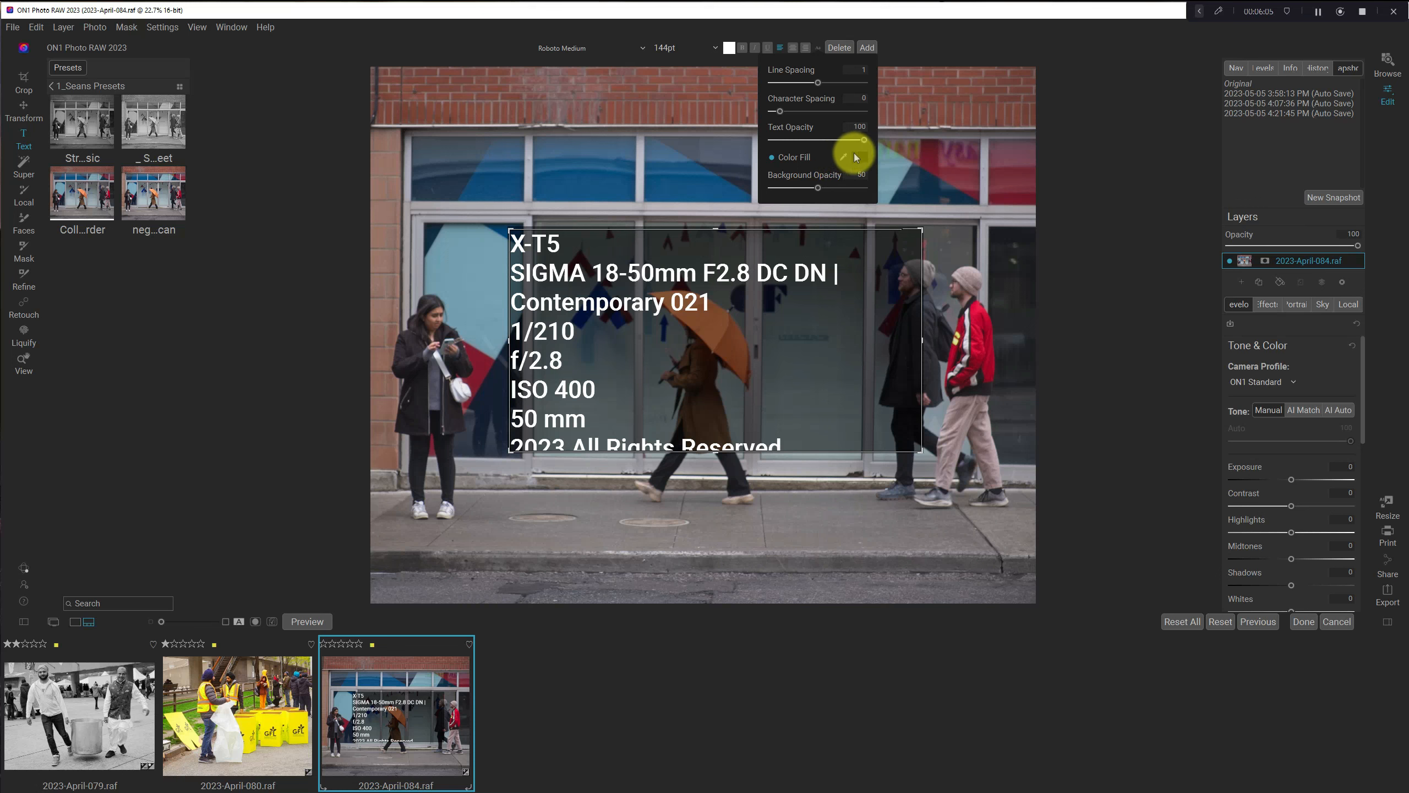
{"action": "mouse_move", "coordinate": [818, 188]}
{"action": "left_mouse_down"}
{"action": "mouse_move", "coordinate": [779, 189]}
{"action": "mouse_move", "coordinate": [805, 189]}
{"action": "left_mouse_up"}
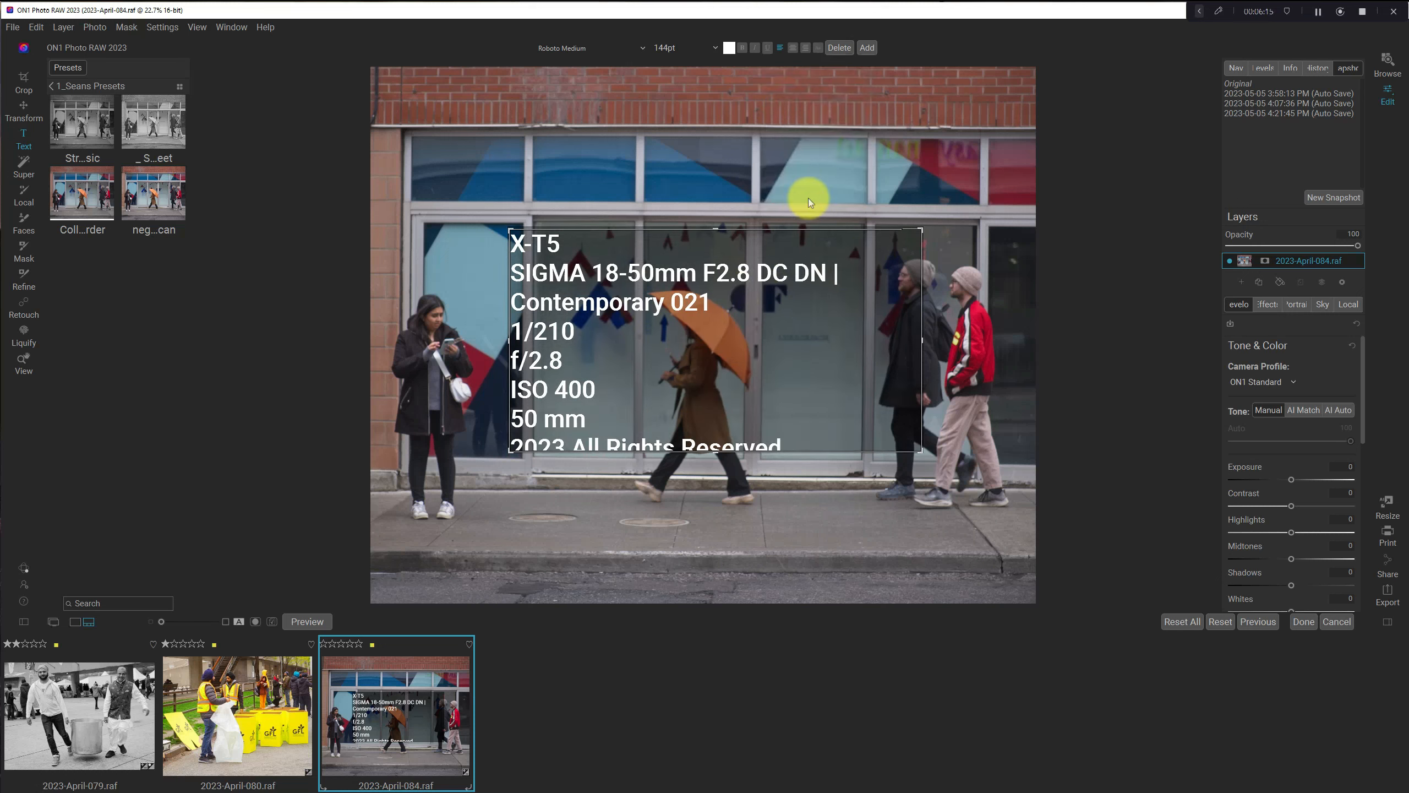
{"action": "mouse_move", "coordinate": [818, 49]}
{"action": "left_click_drag", "start_coordinate": [805, 189], "coordinate": [818, 191]}
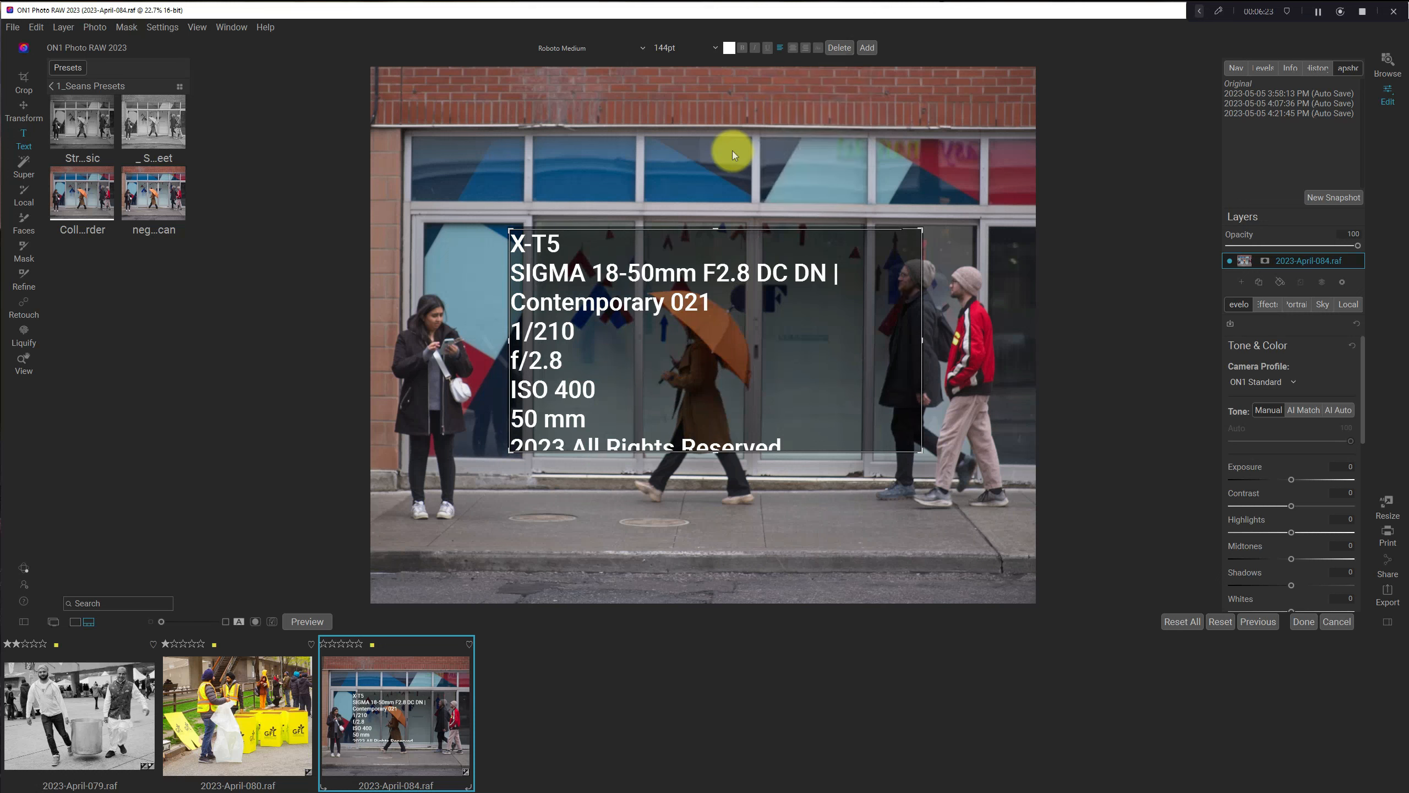
{"action": "left_click", "coordinate": [609, 298]}
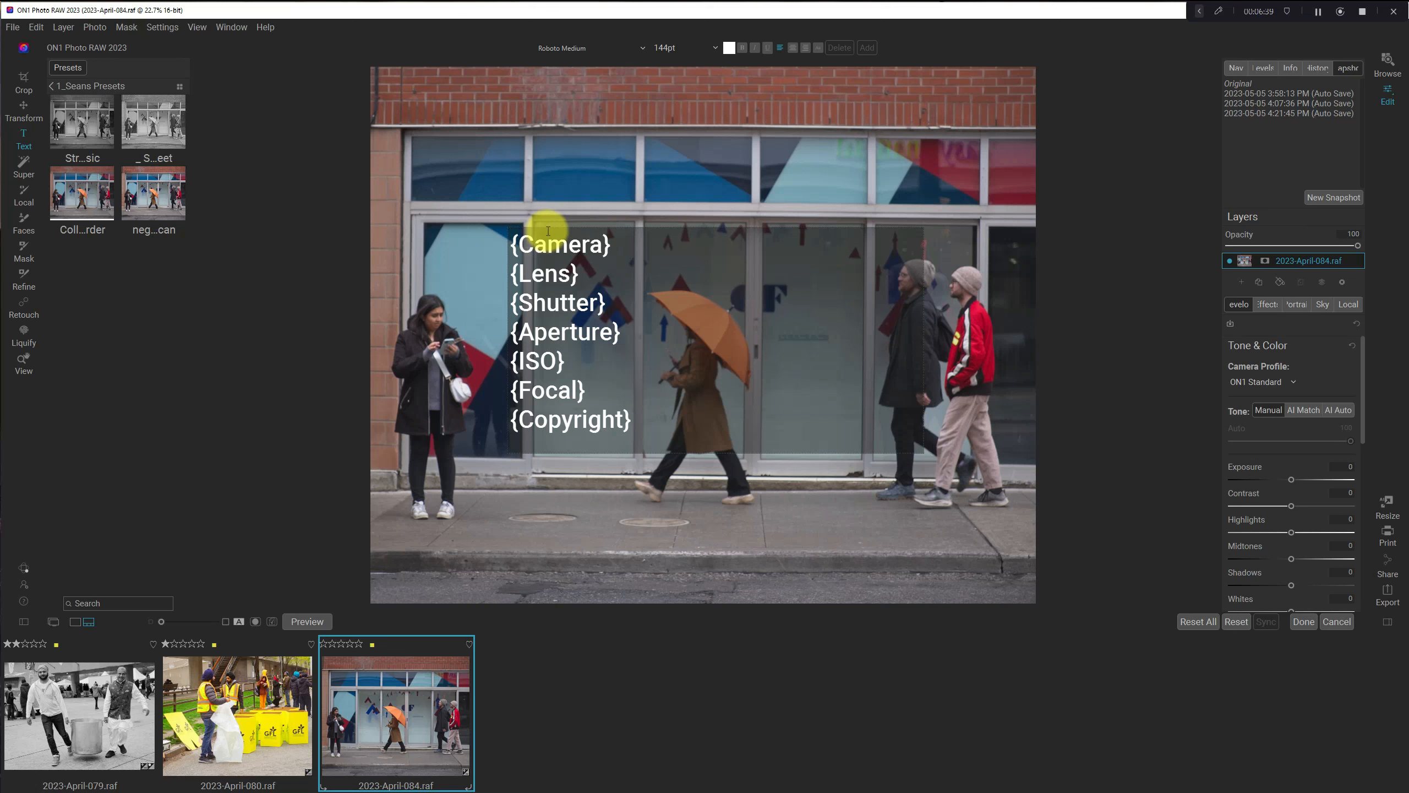
- Indent the {Camera}, {Shutter} and {Aperture} lines with a leading space
{"action": "left_click", "coordinate": [547, 240]}
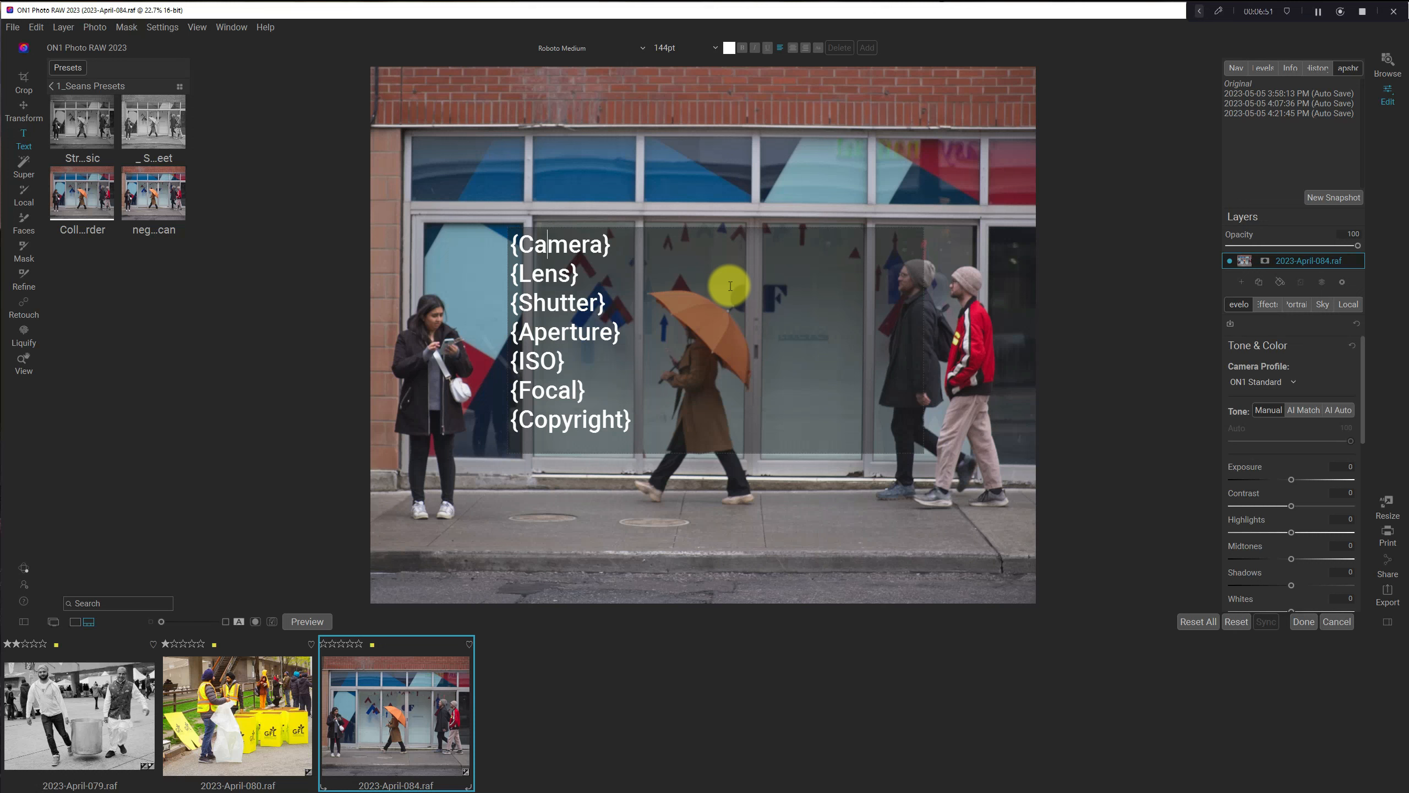
{"action": "key", "text": "Home"}
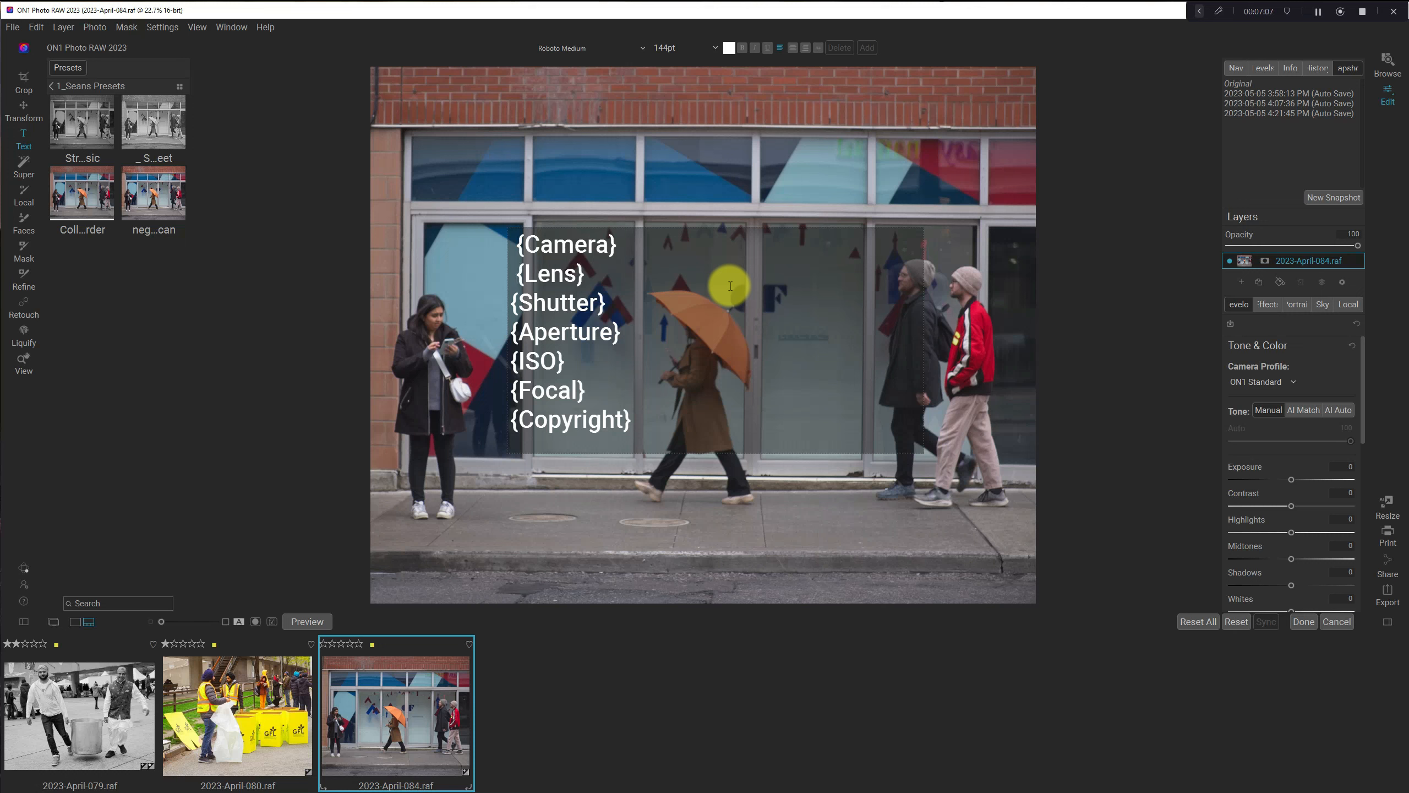
{"action": "key", "text": "Home"}
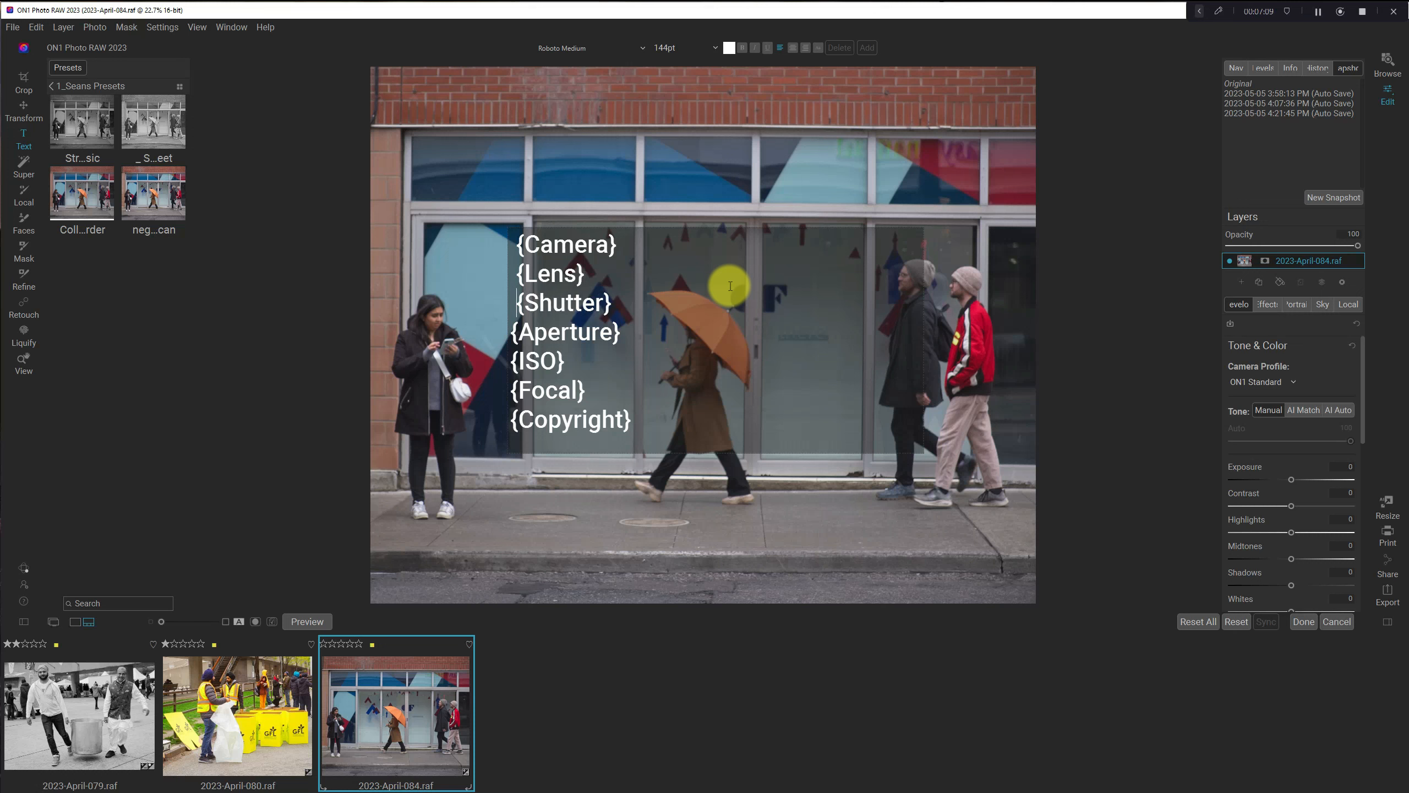
{"action": "key", "text": "End"}
{"action": "key", "text": "Down"}
{"action": "key", "text": "Home"}
{"action": "key", "text": "End"}
- Indent the {ISO}, {Focal} and {Copyright} lines with a leading space
{"action": "key", "text": "Down"}
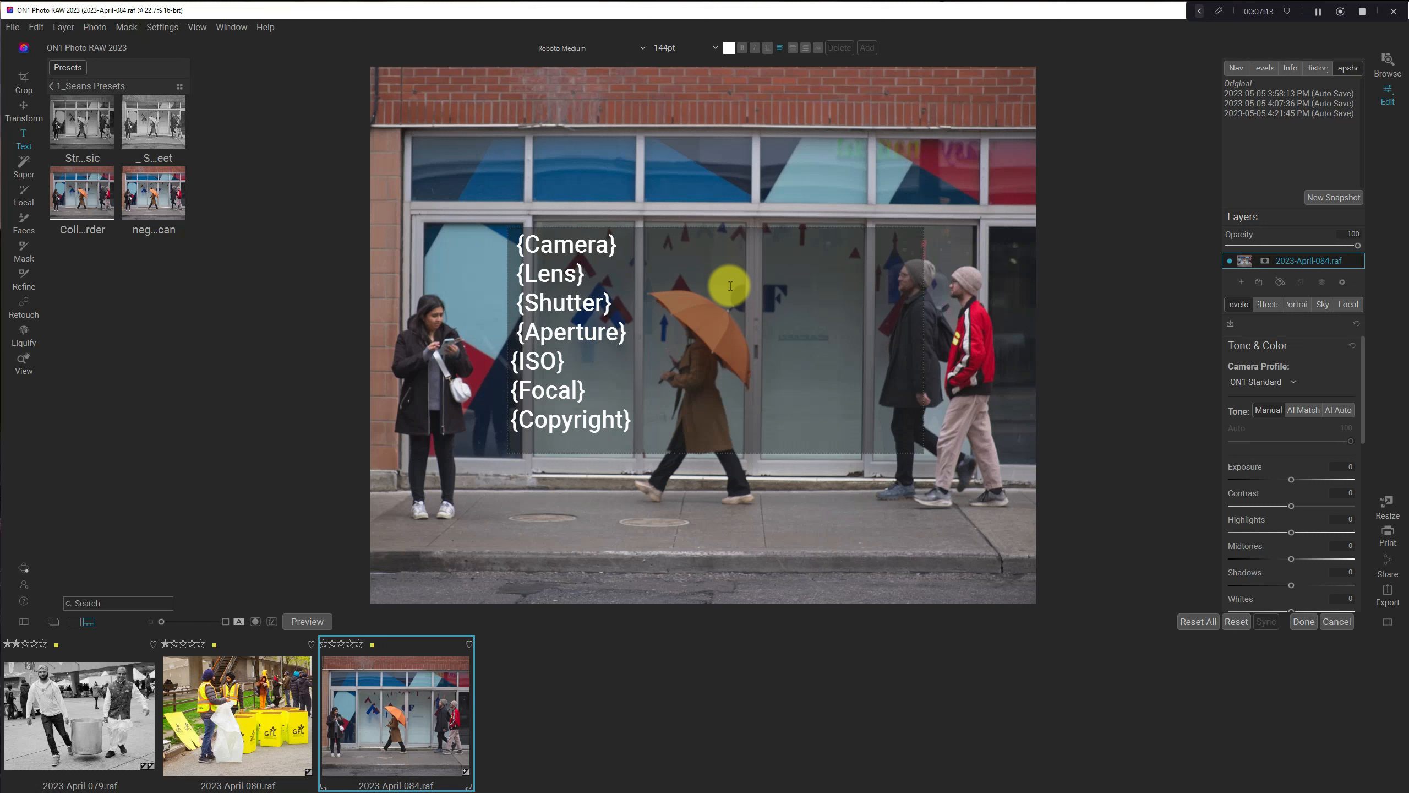
{"action": "key", "text": "Home"}
{"action": "key", "text": "Down"}
{"action": "key", "text": "Home"}
{"action": "key", "text": "End"}
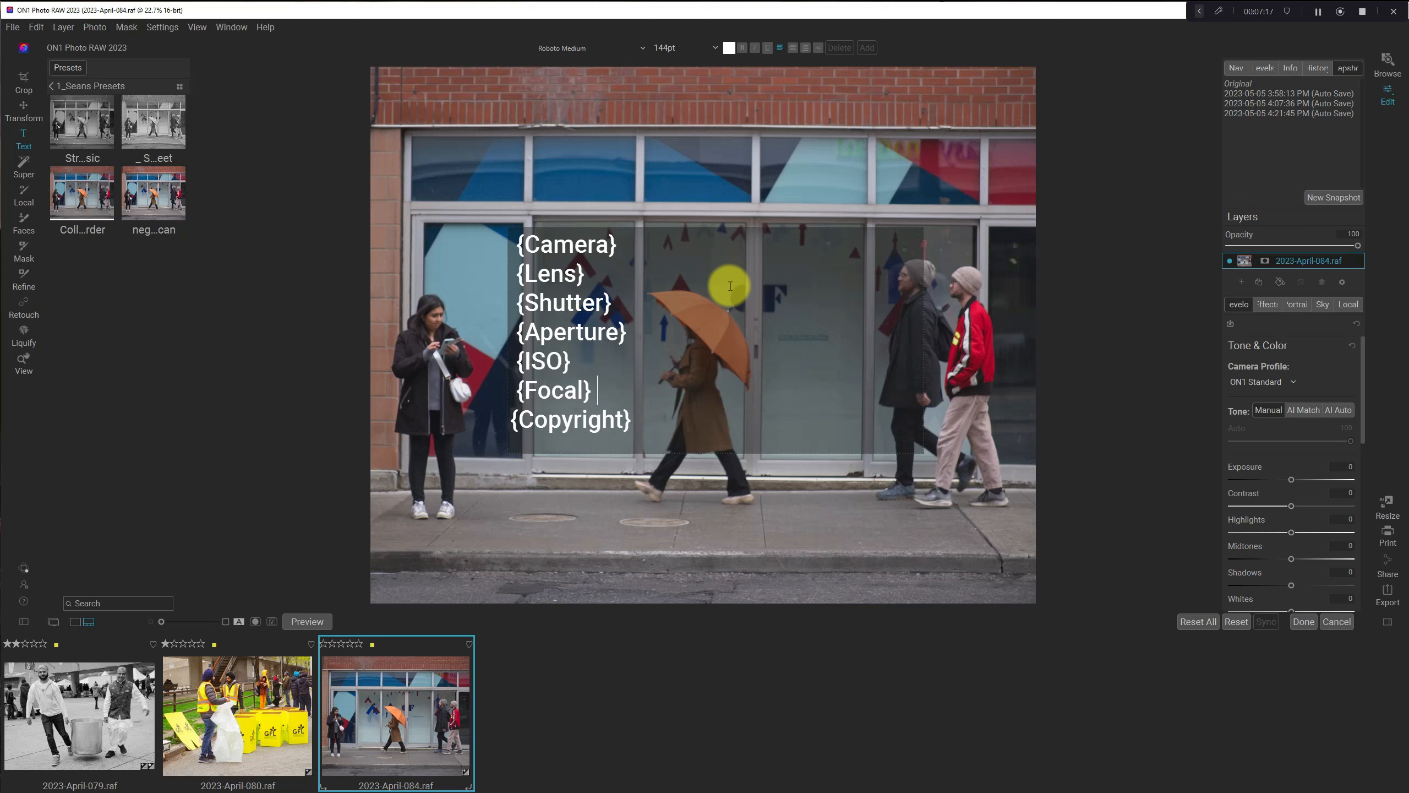
{"action": "key", "text": "Down"}
{"action": "key", "text": "Home"}
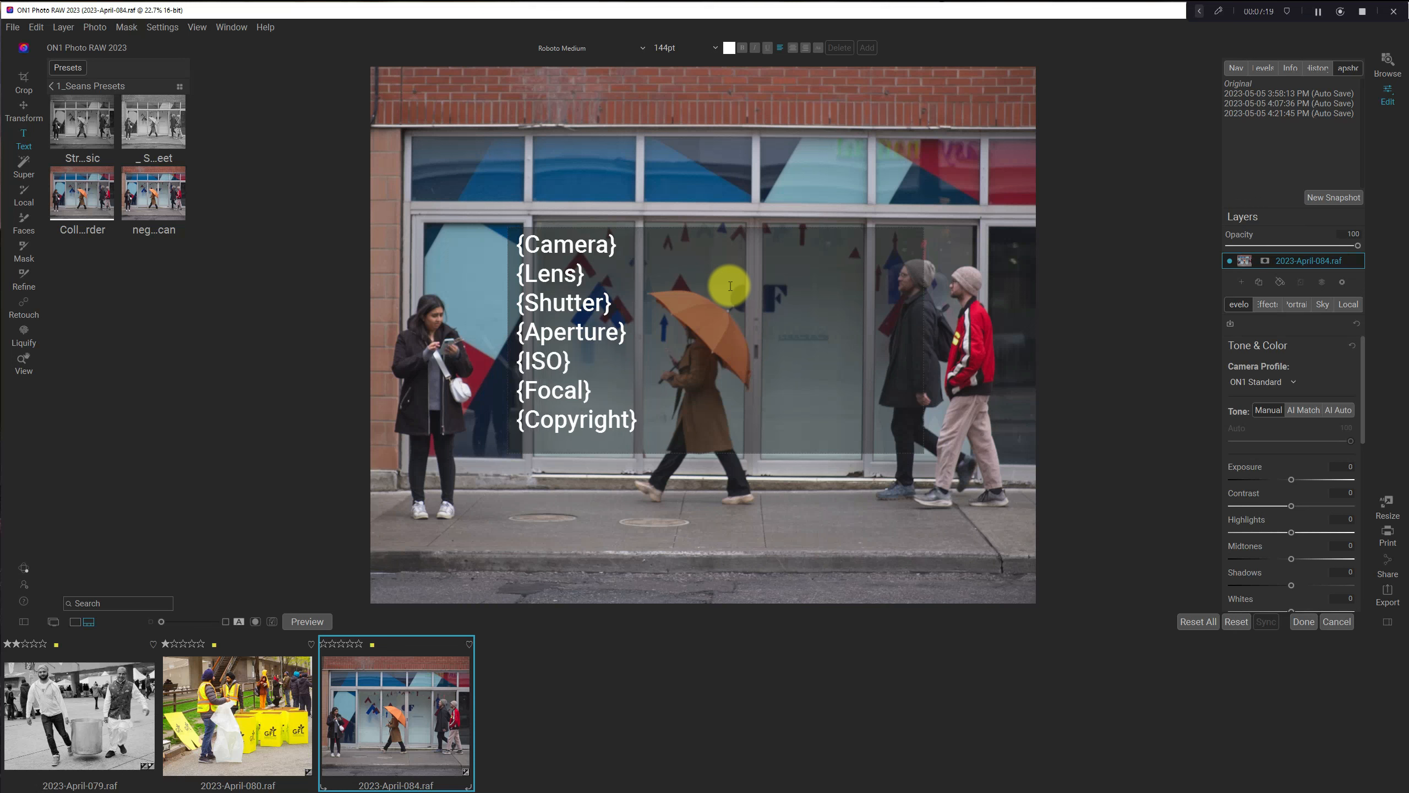
{"action": "key", "text": "End"}
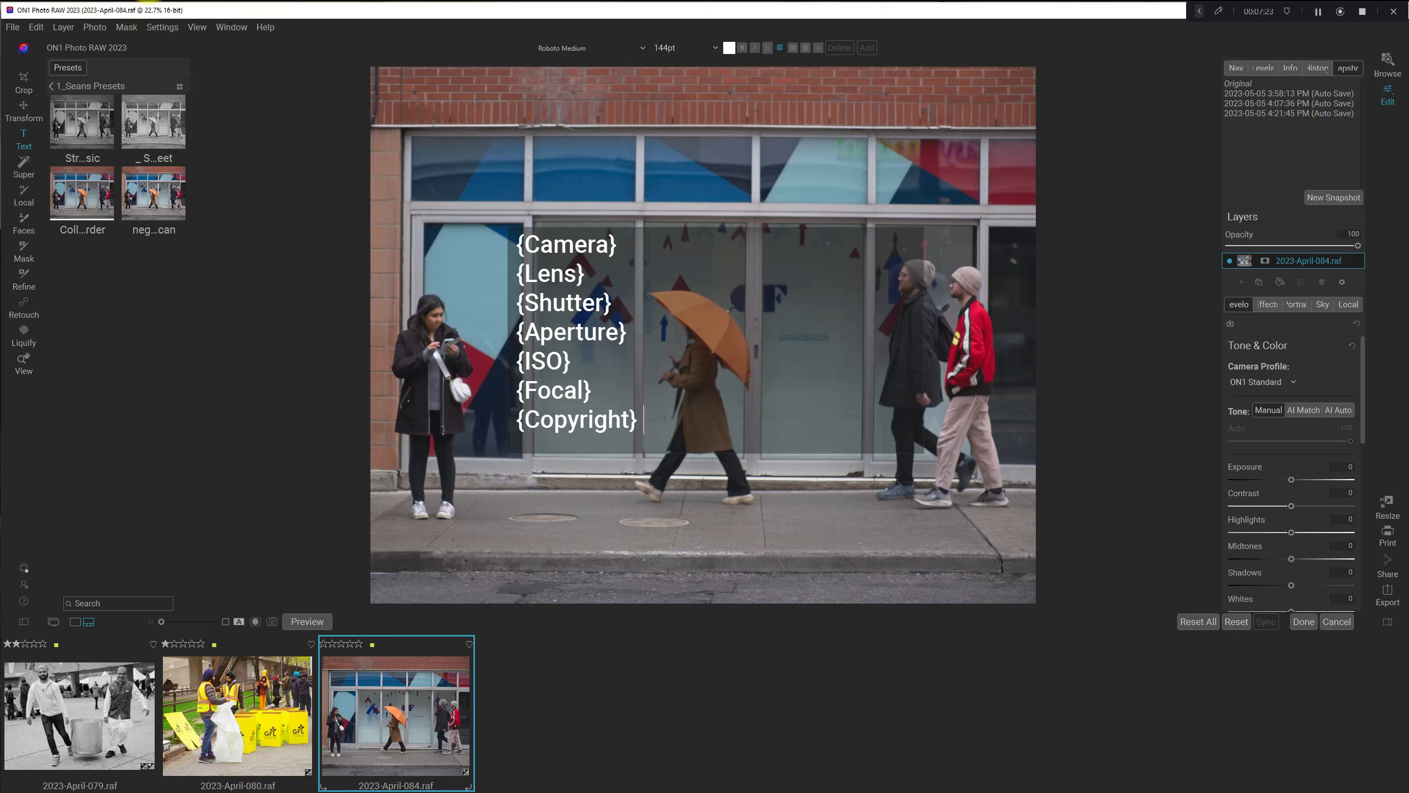
- Reselect the camera-info text box and drag its bottom edge down so the copyright line fits
{"action": "left_click", "coordinate": [23, 168]}
{"action": "left_click", "coordinate": [446, 270]}
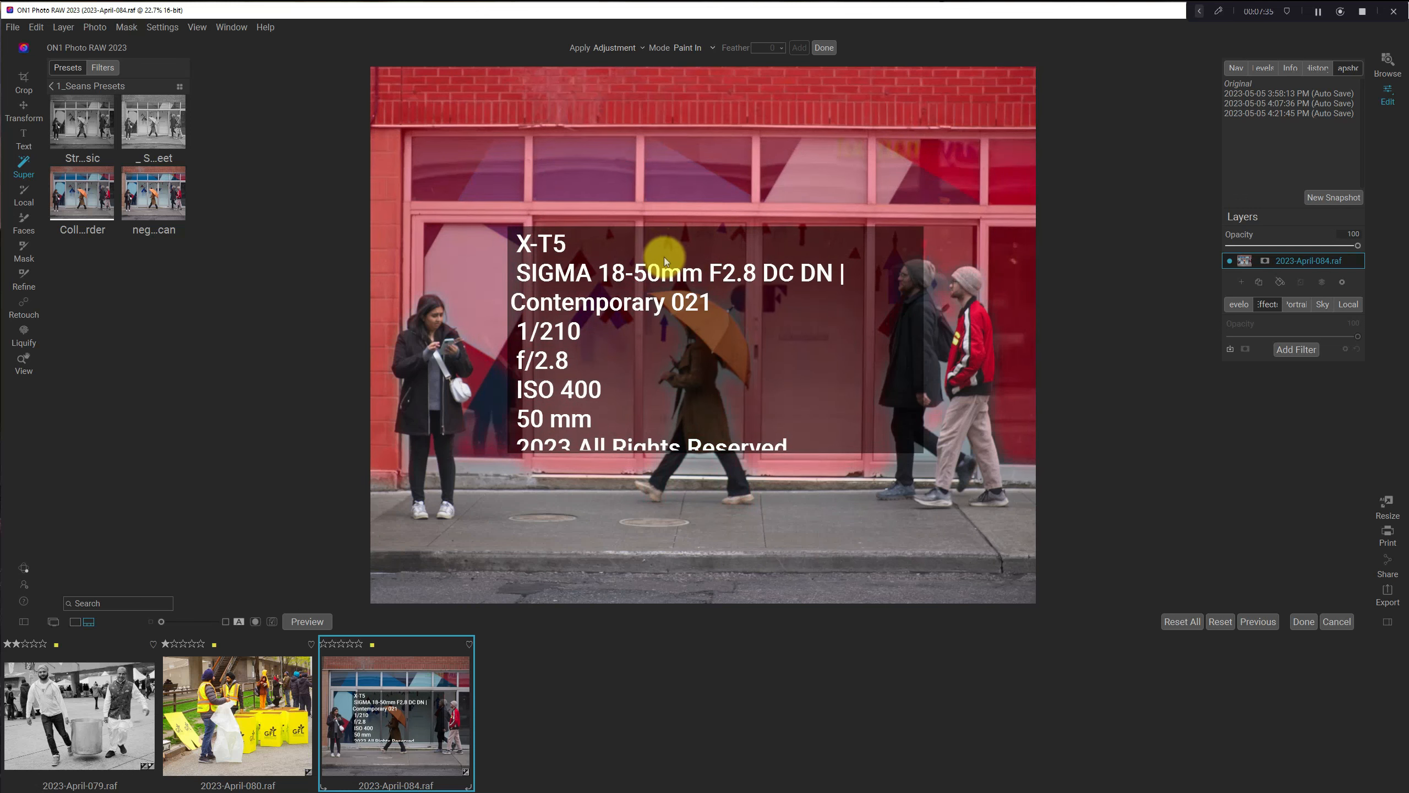
{"action": "left_click", "coordinate": [23, 136]}
{"action": "left_click", "coordinate": [628, 239]}
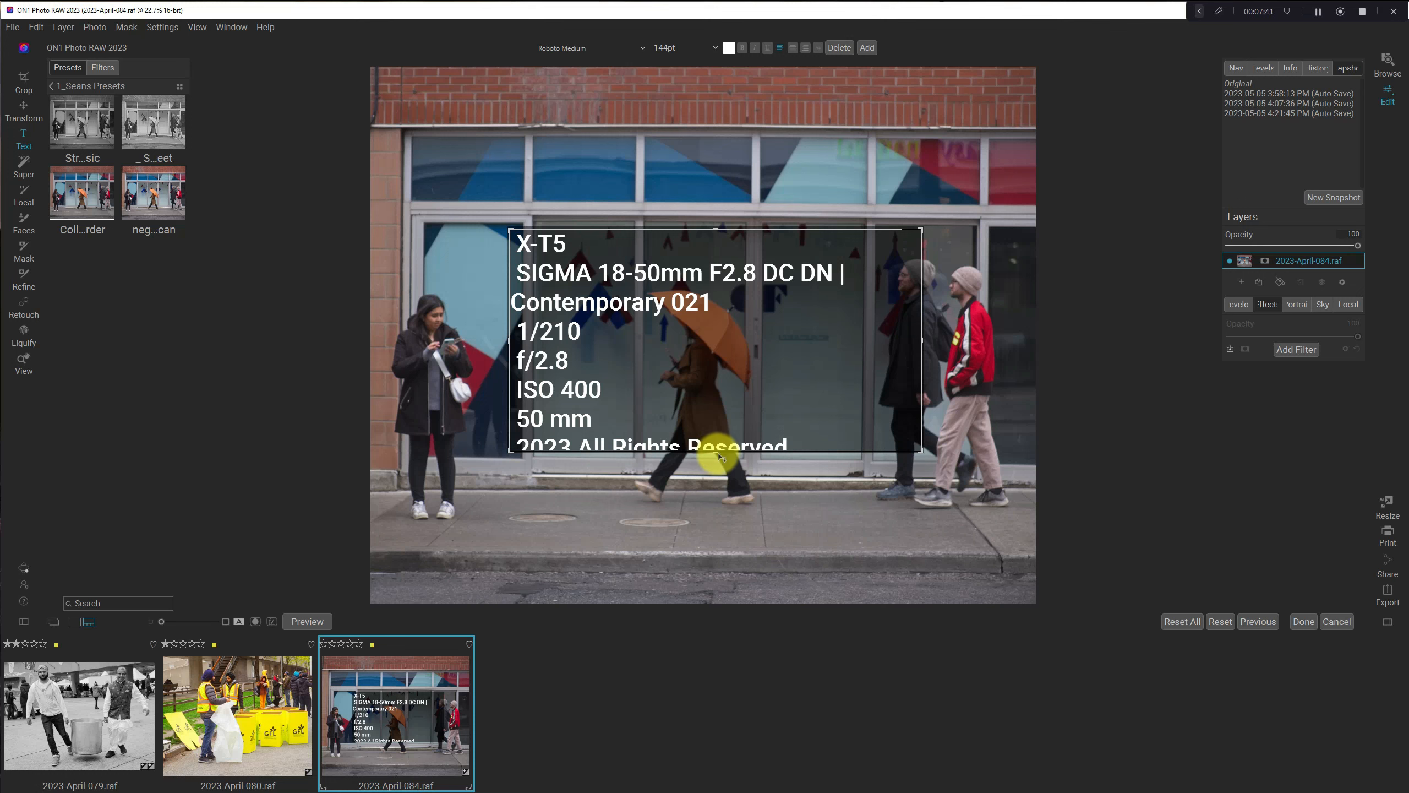
{"action": "left_click_drag", "start_coordinate": [715, 453], "coordinate": [722, 480]}
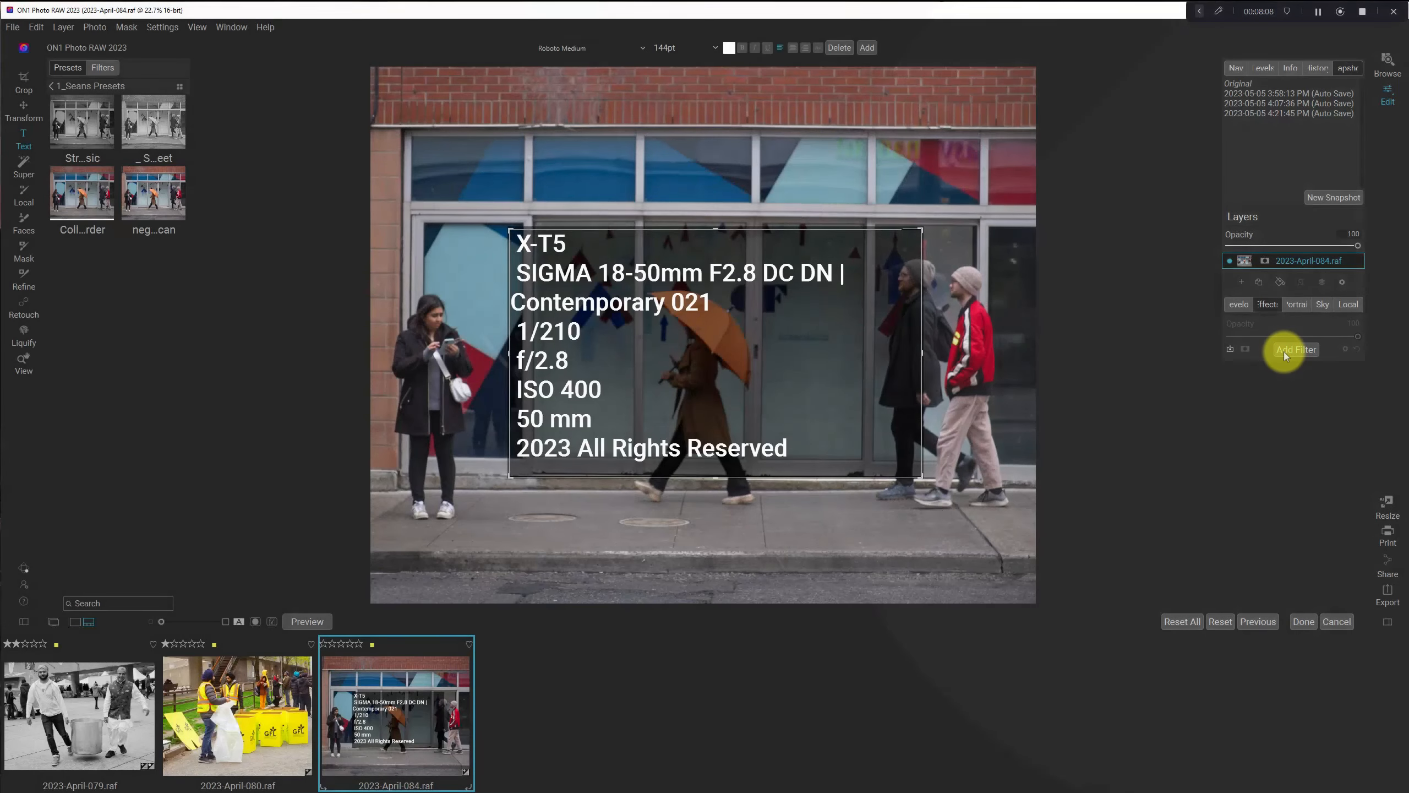
- Check the filter browser, then lower the Gaussian blur Amount to 15
{"action": "left_click", "coordinate": [1284, 351]}
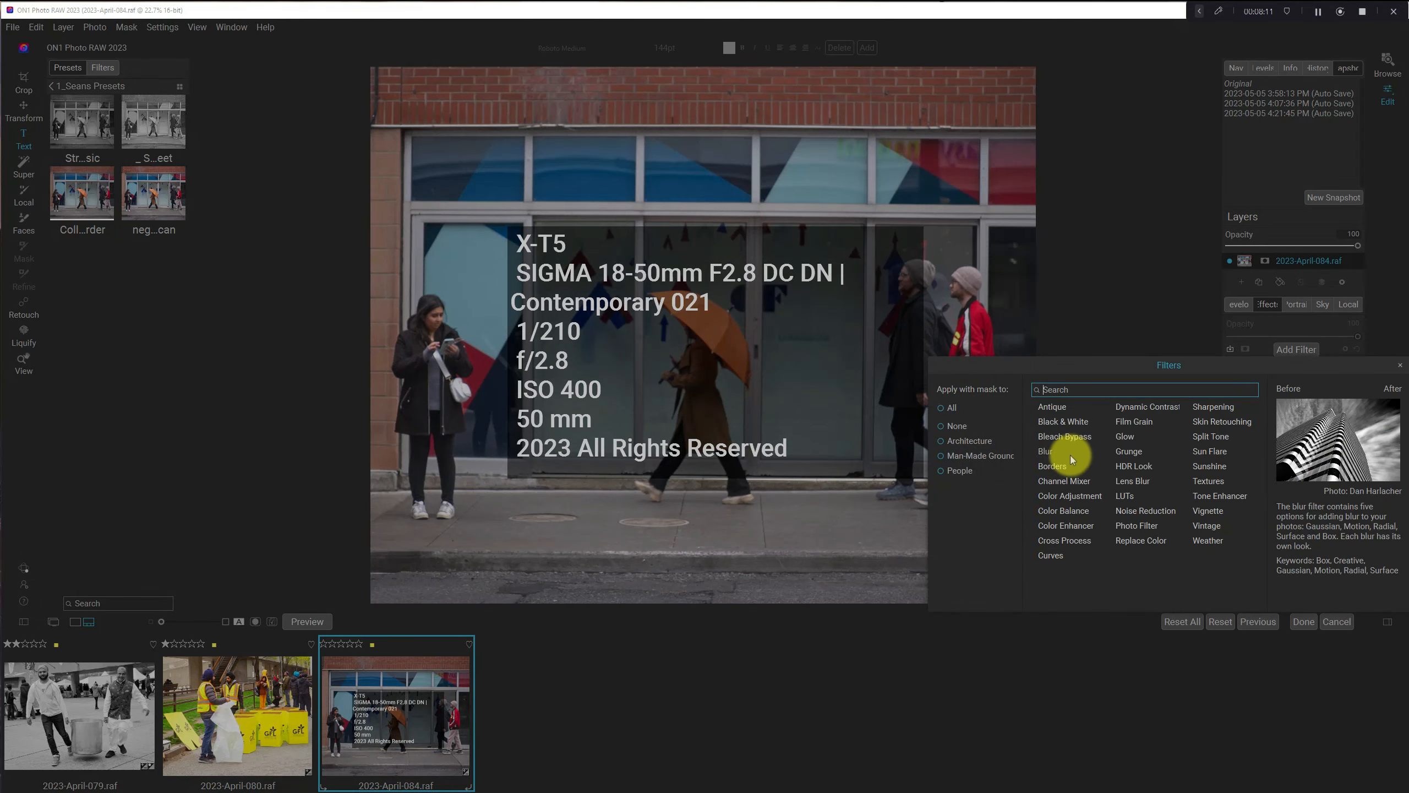
{"action": "key", "text": "Escape"}
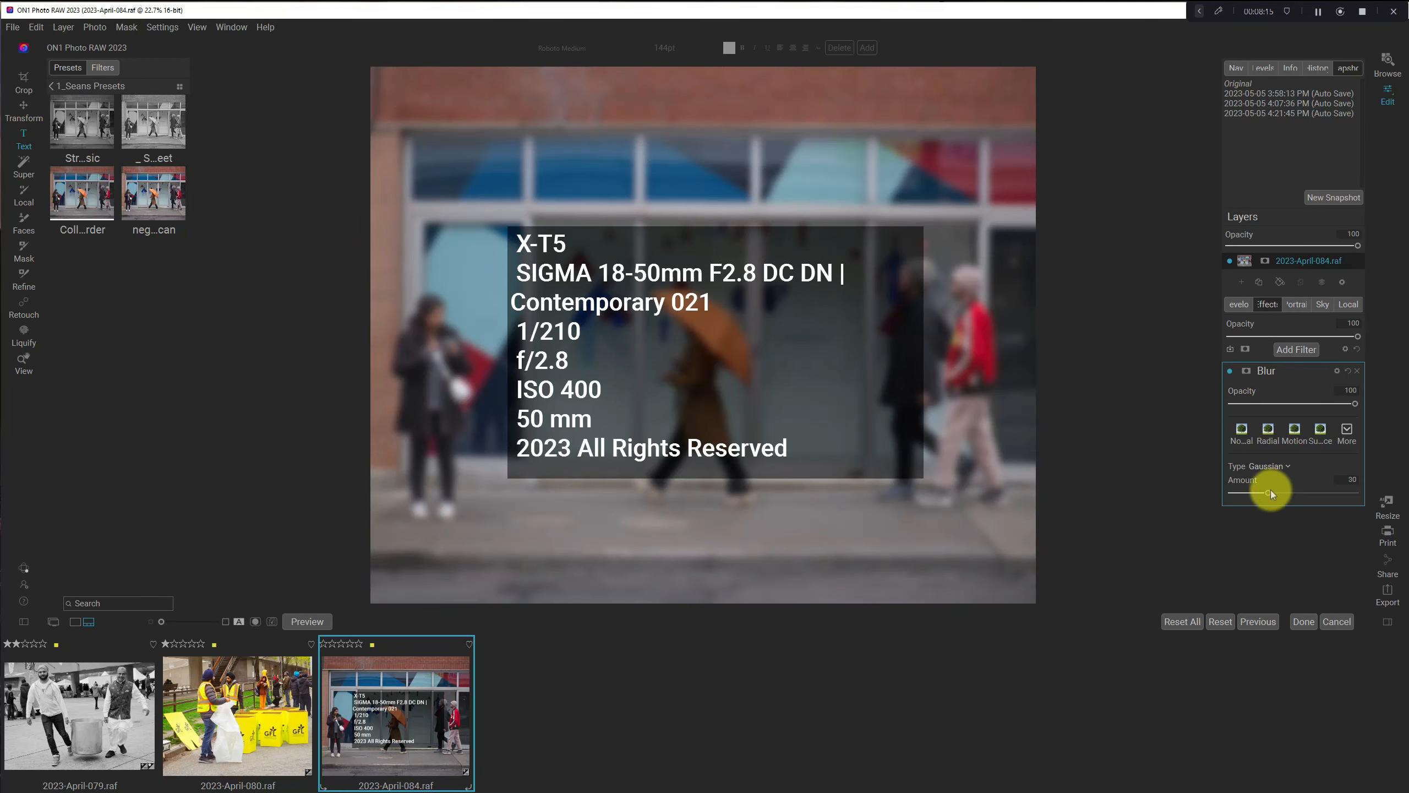
{"action": "left_click_drag", "start_coordinate": [1257, 492], "coordinate": [1254, 493]}
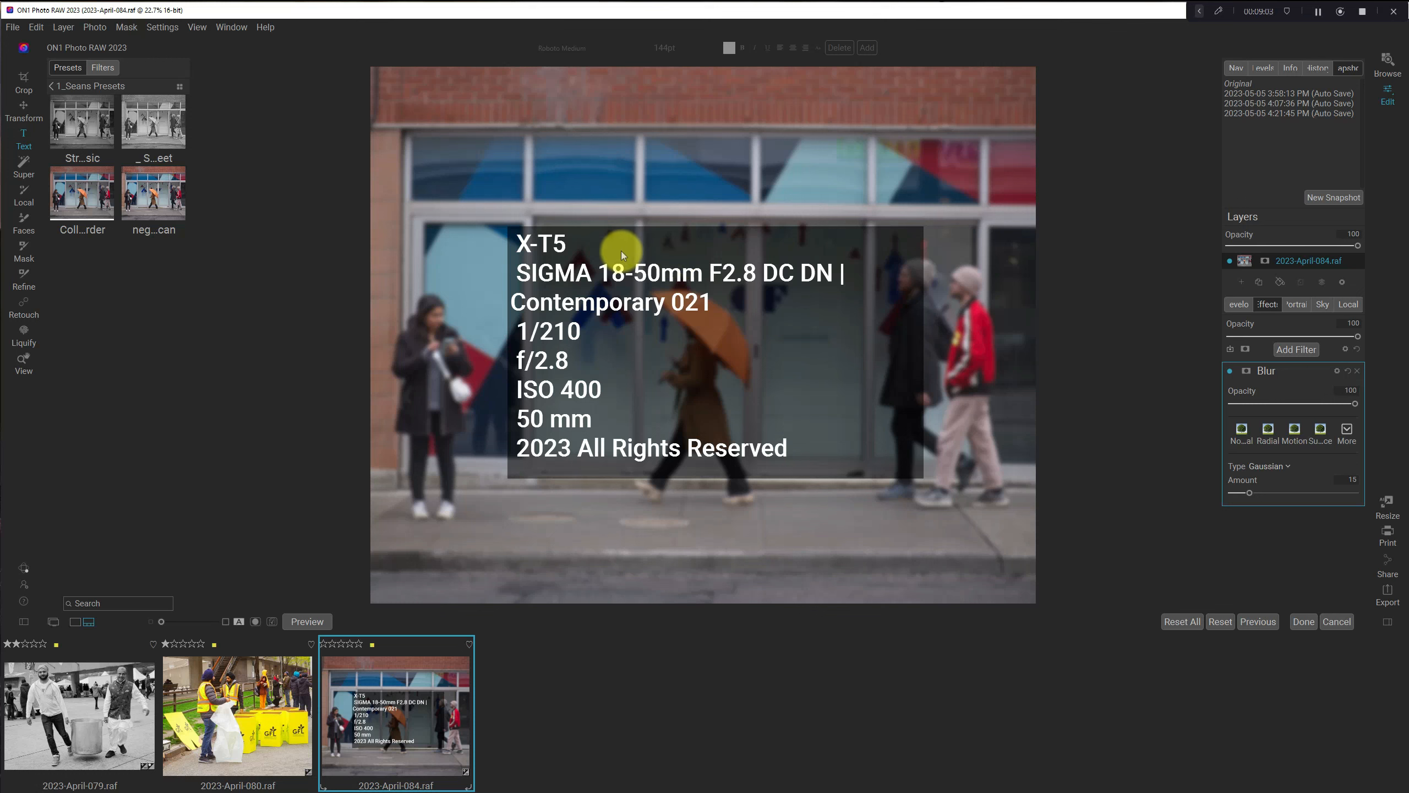
- Add the labels 'Camera:' and 'Lens:' before the first two metadata tokens
{"action": "left_click", "coordinate": [23, 166]}
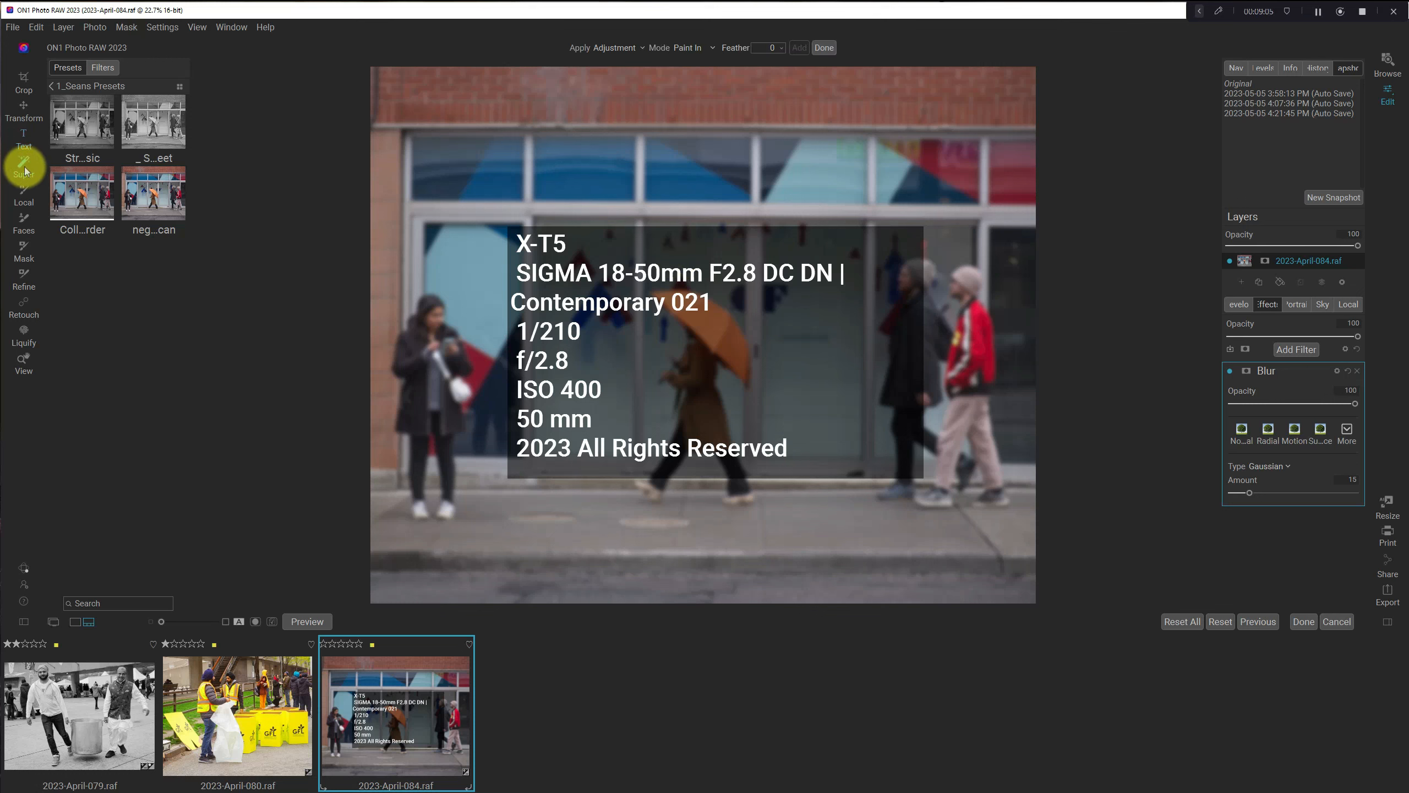
{"action": "left_click", "coordinate": [21, 138]}
{"action": "left_click", "coordinate": [652, 249]}
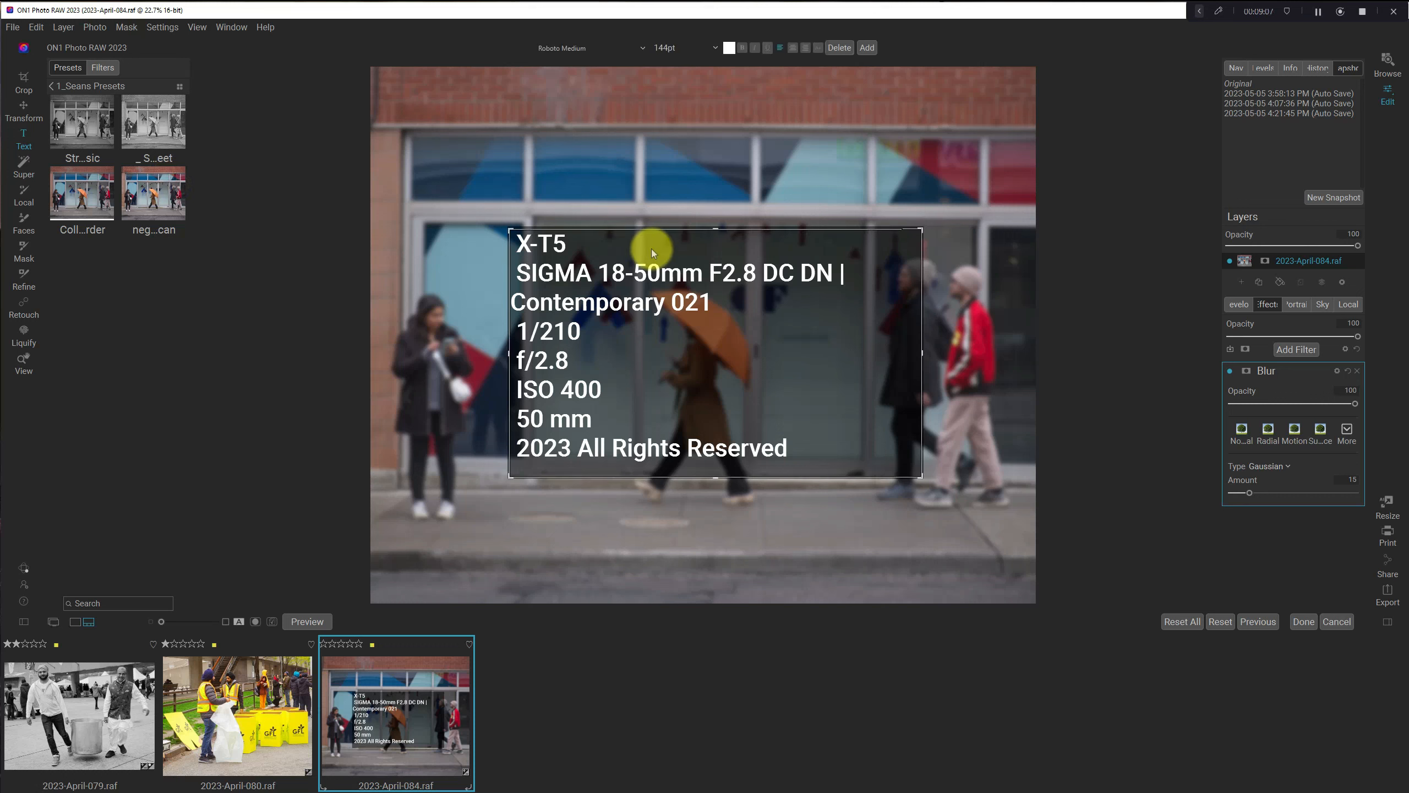
{"action": "left_click", "coordinate": [643, 249]}
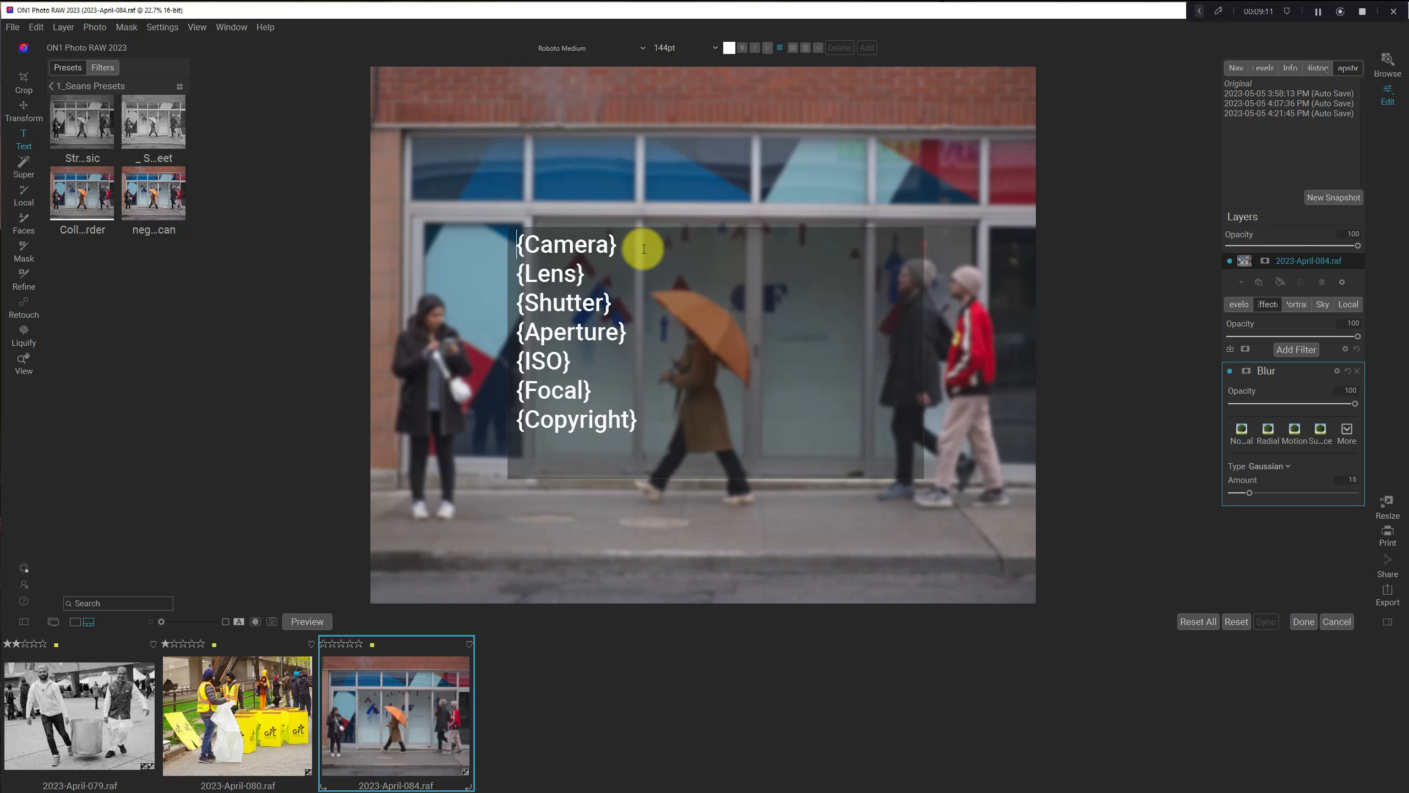
{"action": "type", "text": "Camera:"}
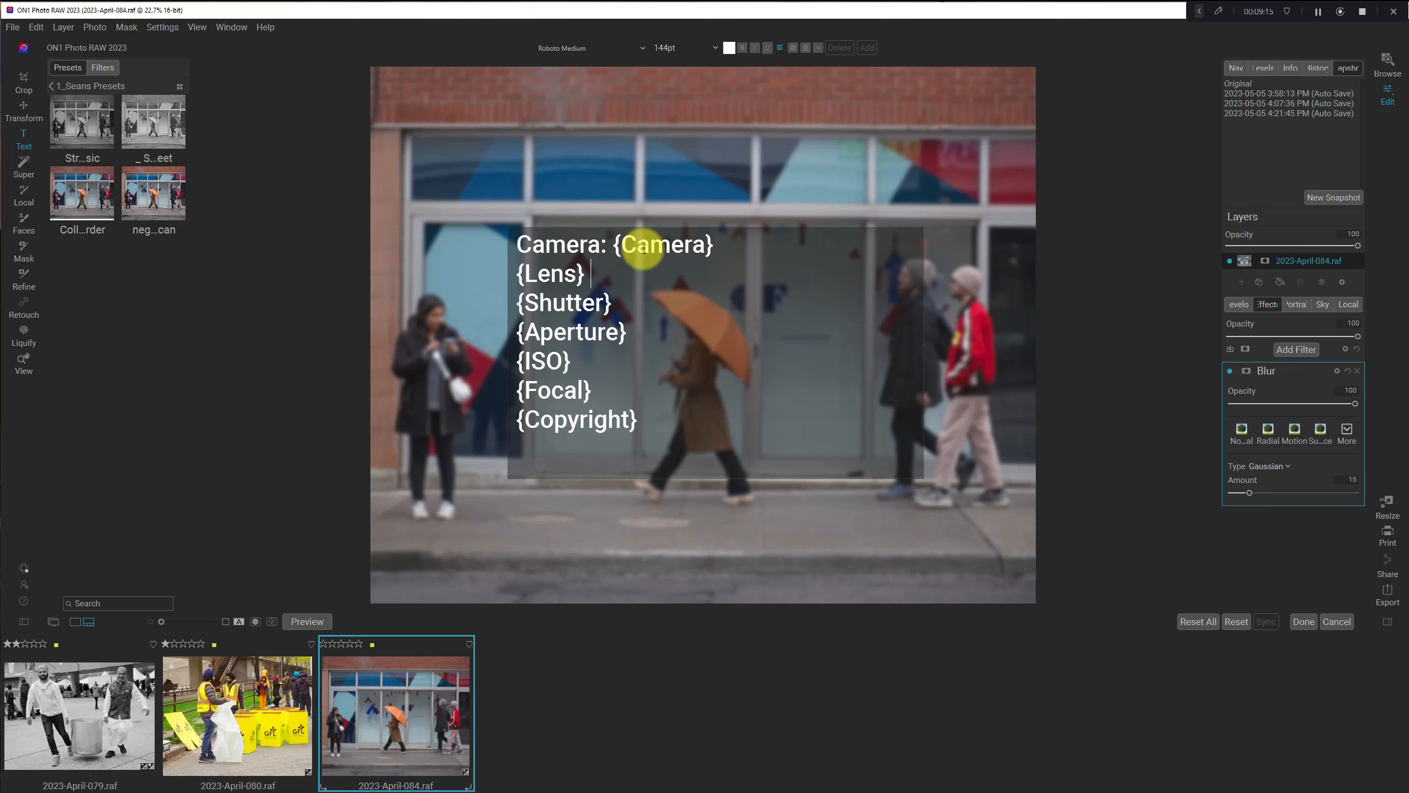
{"action": "key", "text": "Down"}
{"action": "key", "text": "Home"}
{"action": "type", "text": "Lens:"}
- Label the next lines 'Shutter speed:' and 'Aperture:', fixing the typos
{"action": "key", "text": "Down"}
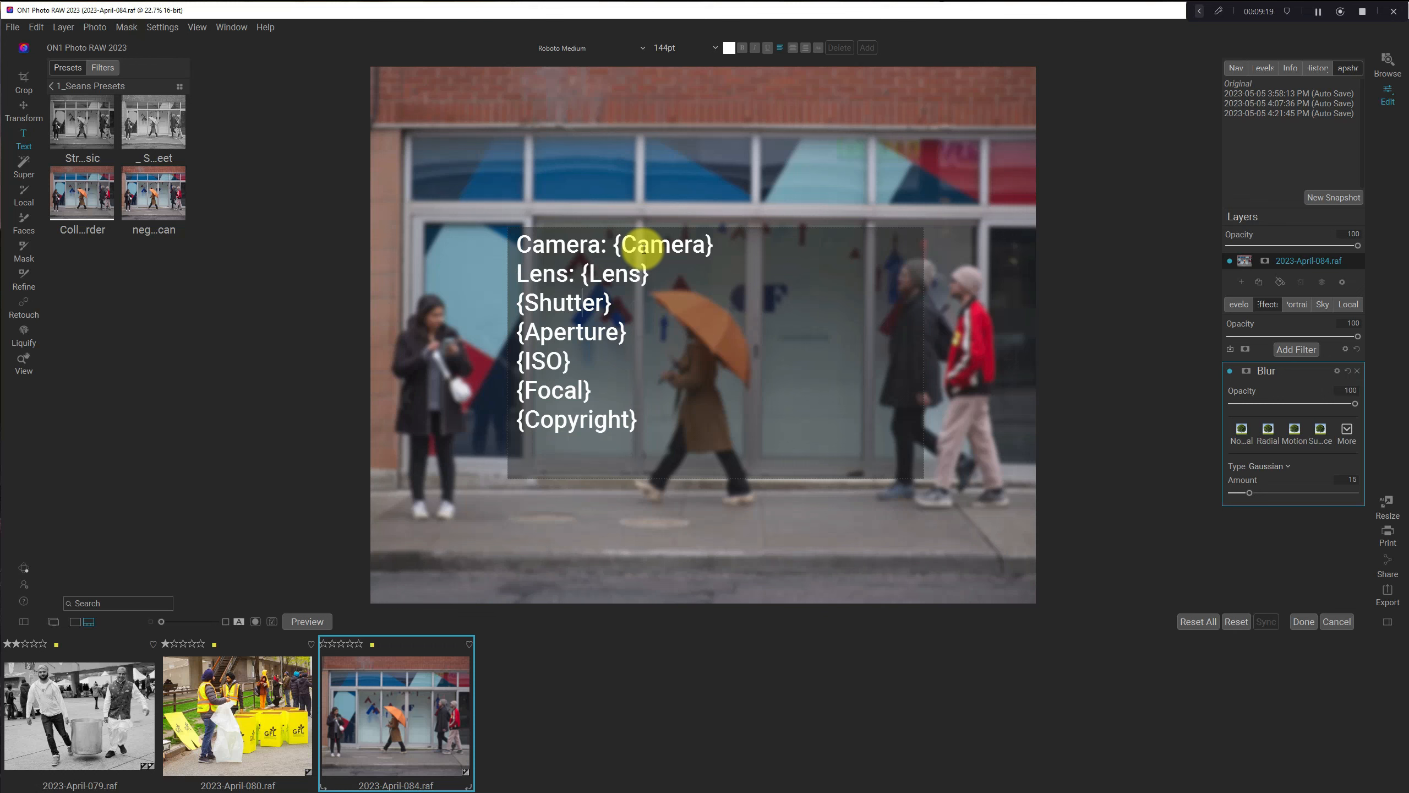
{"action": "key", "text": "Home"}
{"action": "type", "text": "Shutter speed"}
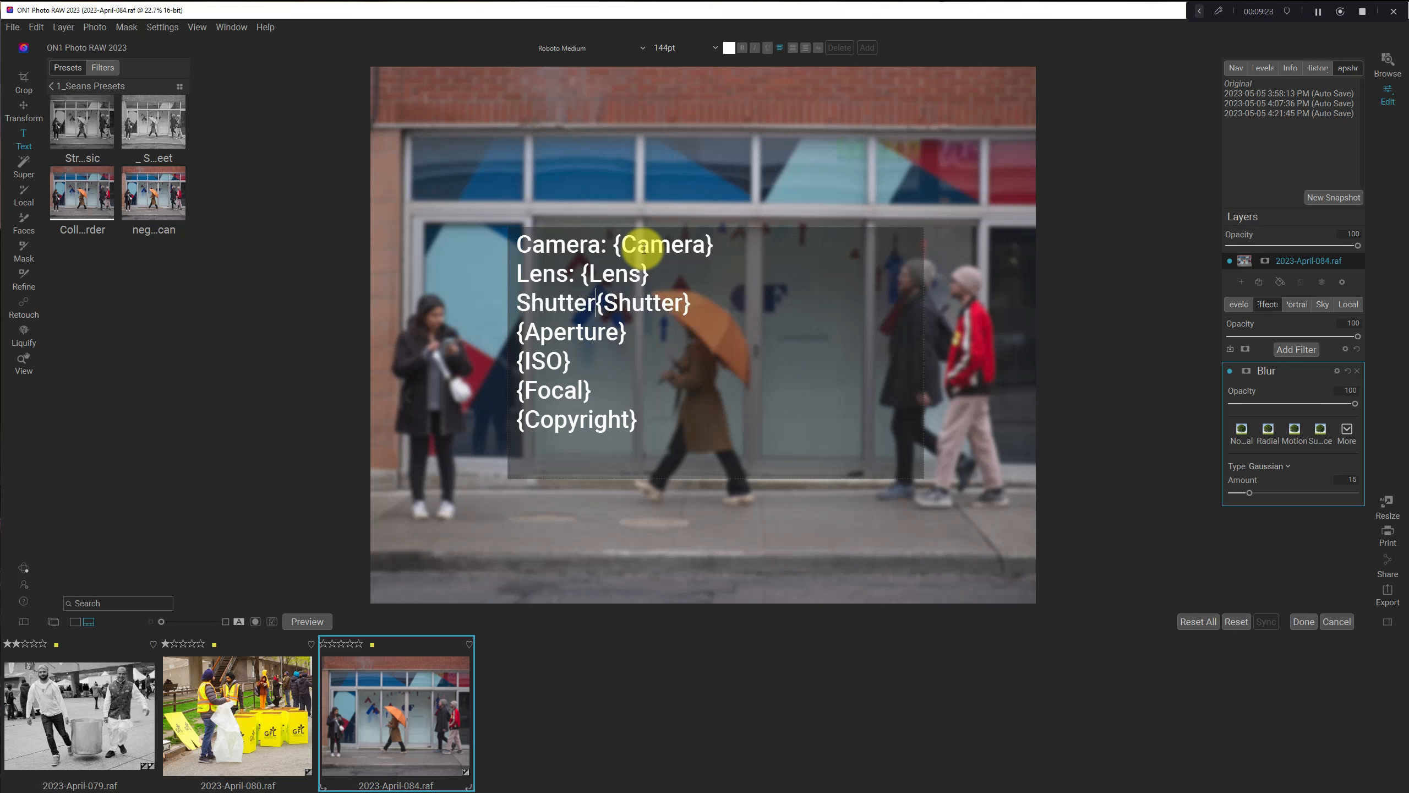
{"action": "type", "text": ":"}
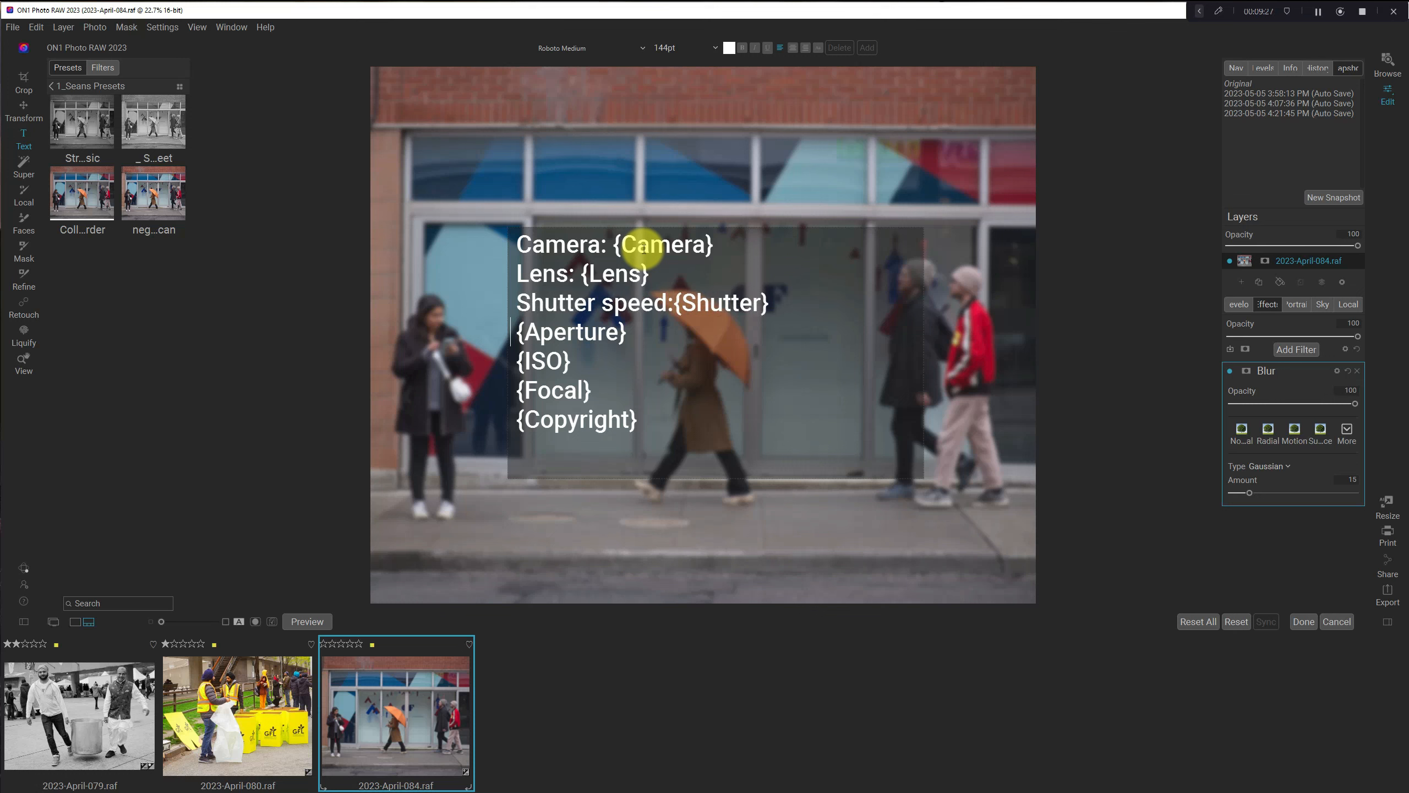
{"action": "type", "text": "aper"}
{"action": "key", "text": "BackSpace"}
{"action": "key", "text": "BackSpace"}
{"action": "key", "text": "BackSpace"}
{"action": "key", "text": "BackSpace"}
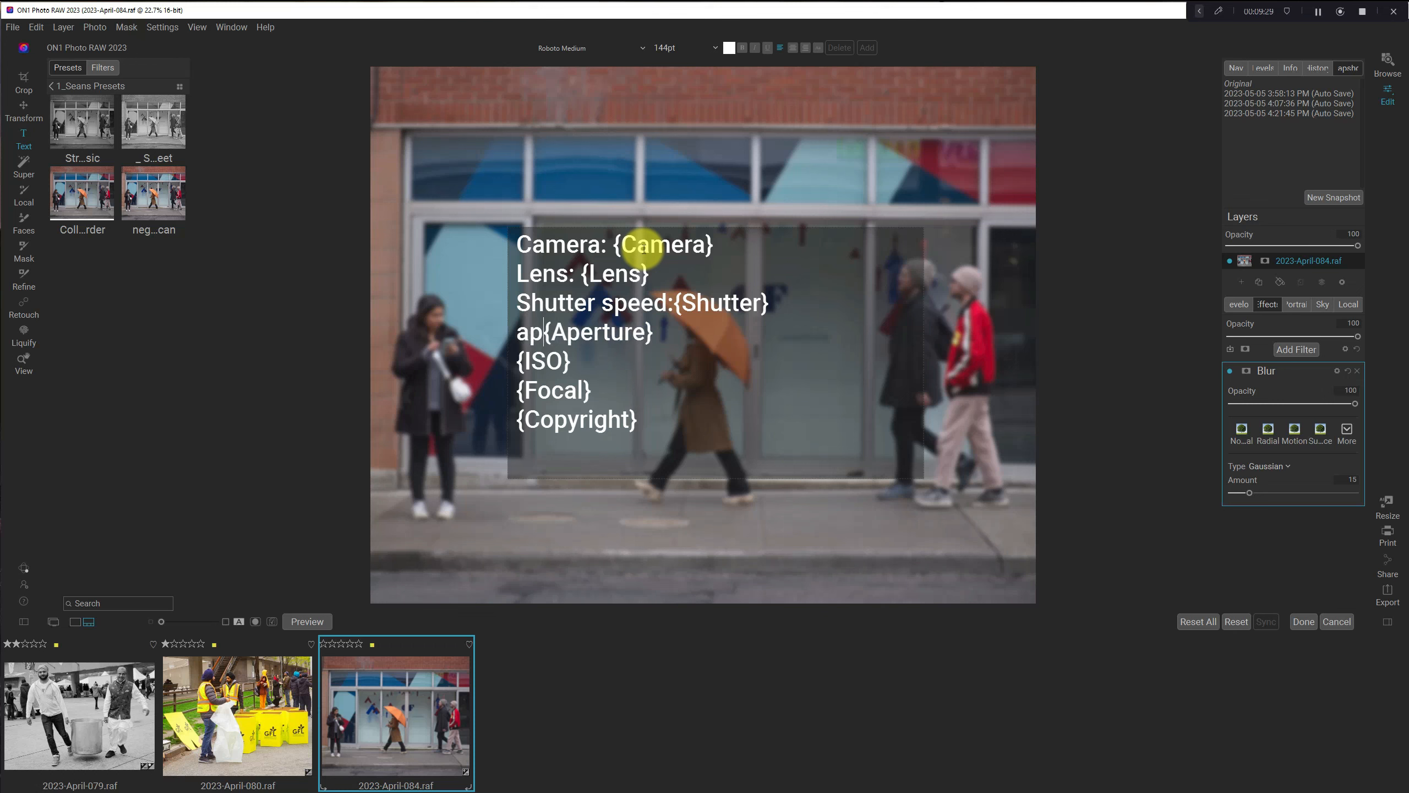
{"action": "type", "text": "Aperture{Ape"}
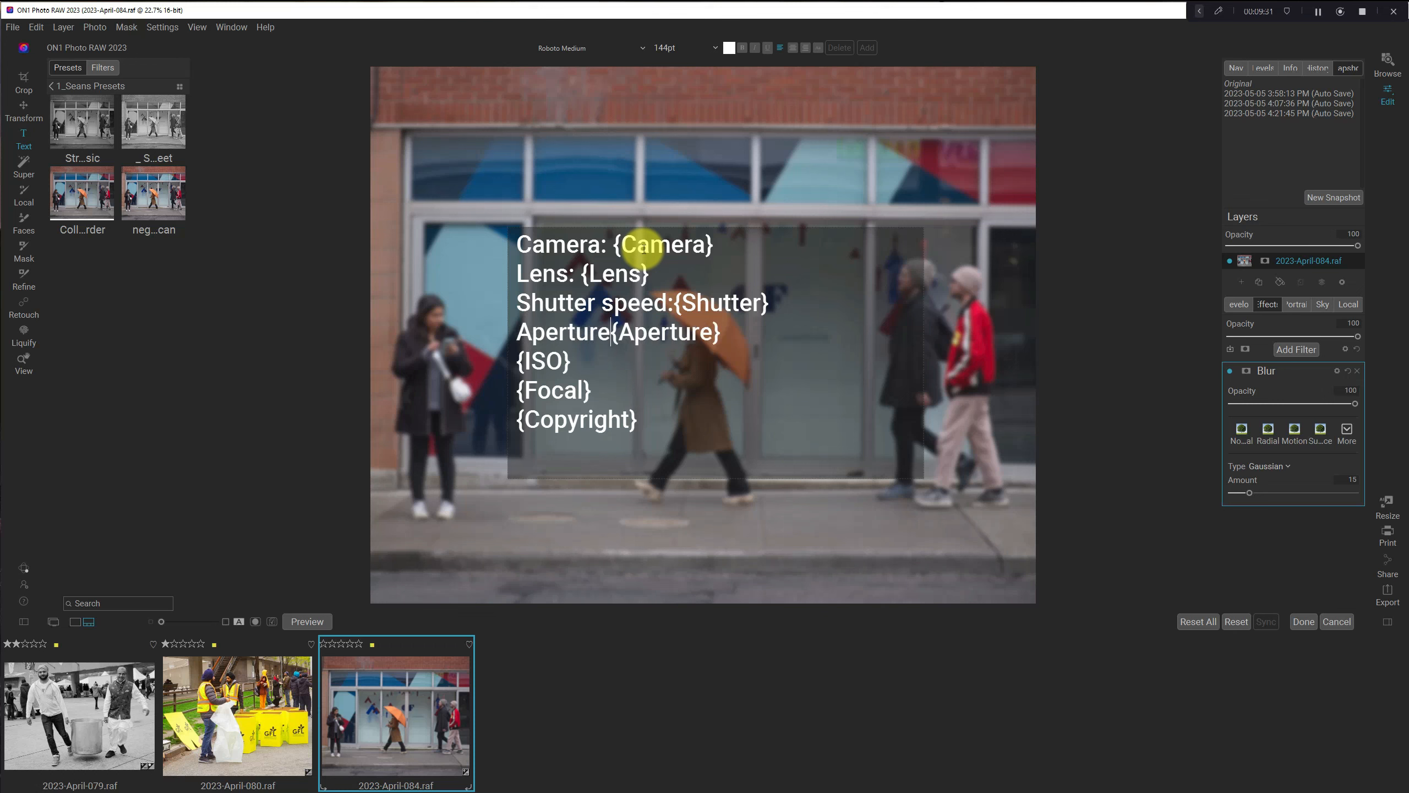
{"action": "key", "text": "BackSpace"}
{"action": "type", "text": ":"}
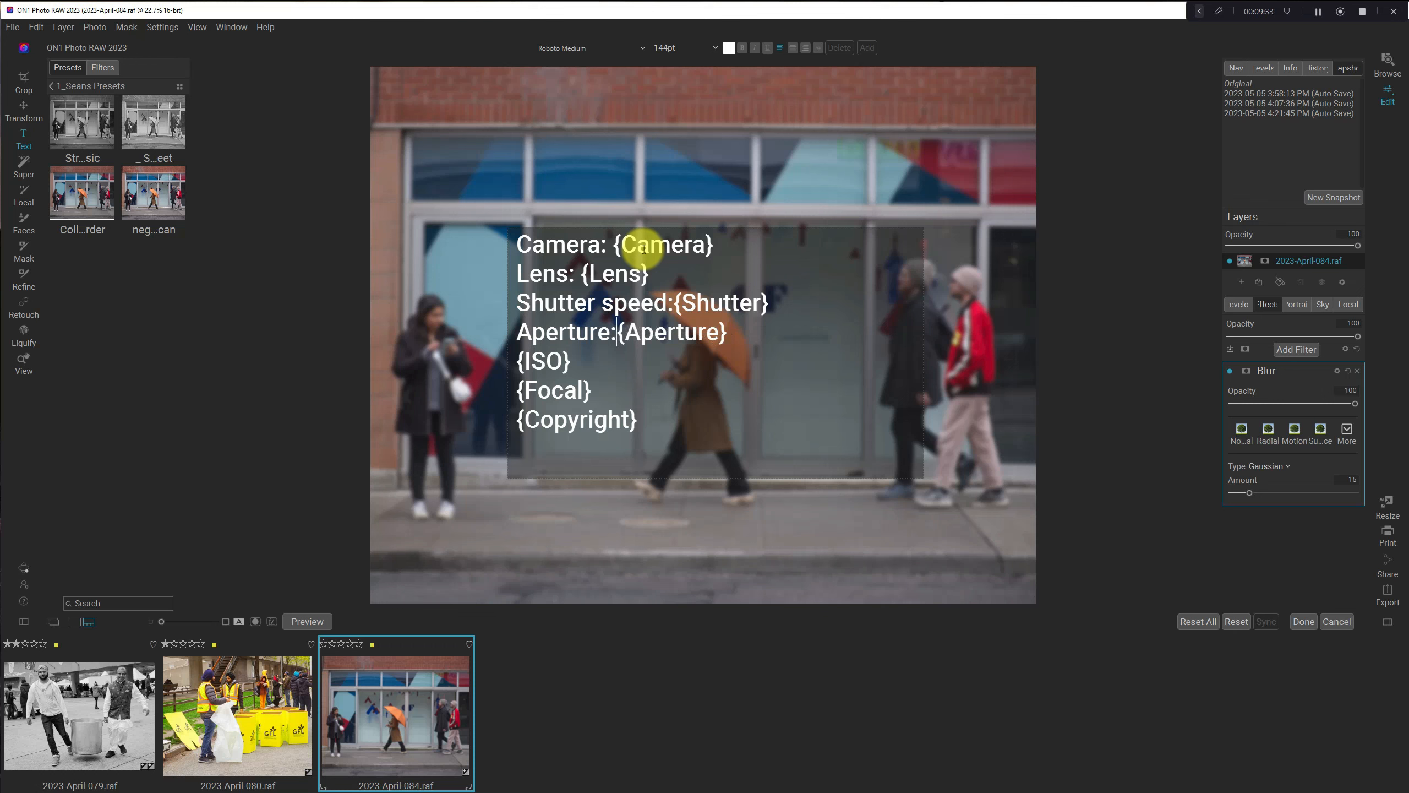
- Label the last token lines 'Iso:' and 'Focal Length:', correcting the misspelling
{"action": "key", "text": "Down"}
{"action": "type", "text": "Iso:"}
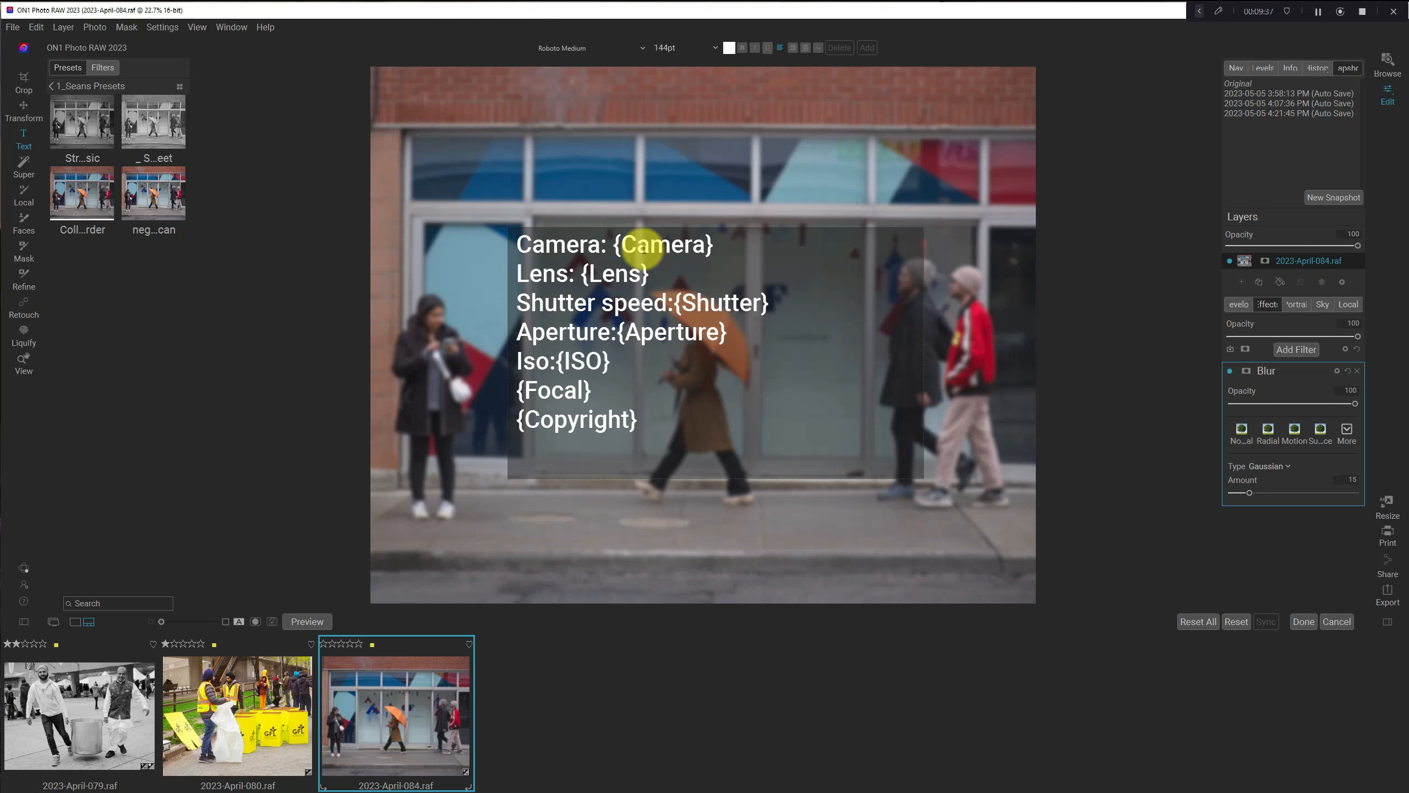
{"action": "key", "text": "Down"}
{"action": "type", "text": "Focal"}
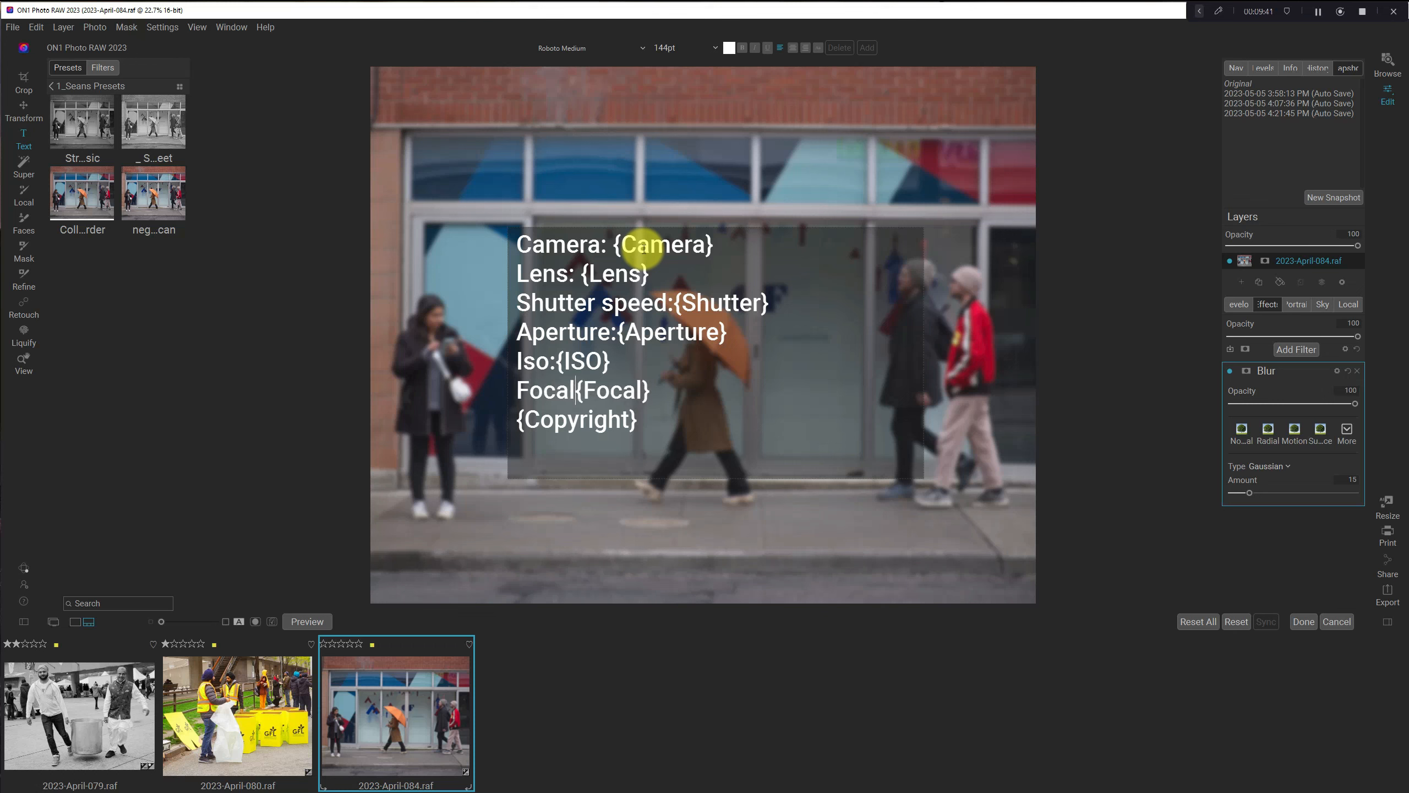
{"action": "type", "text": " Lenght:"}
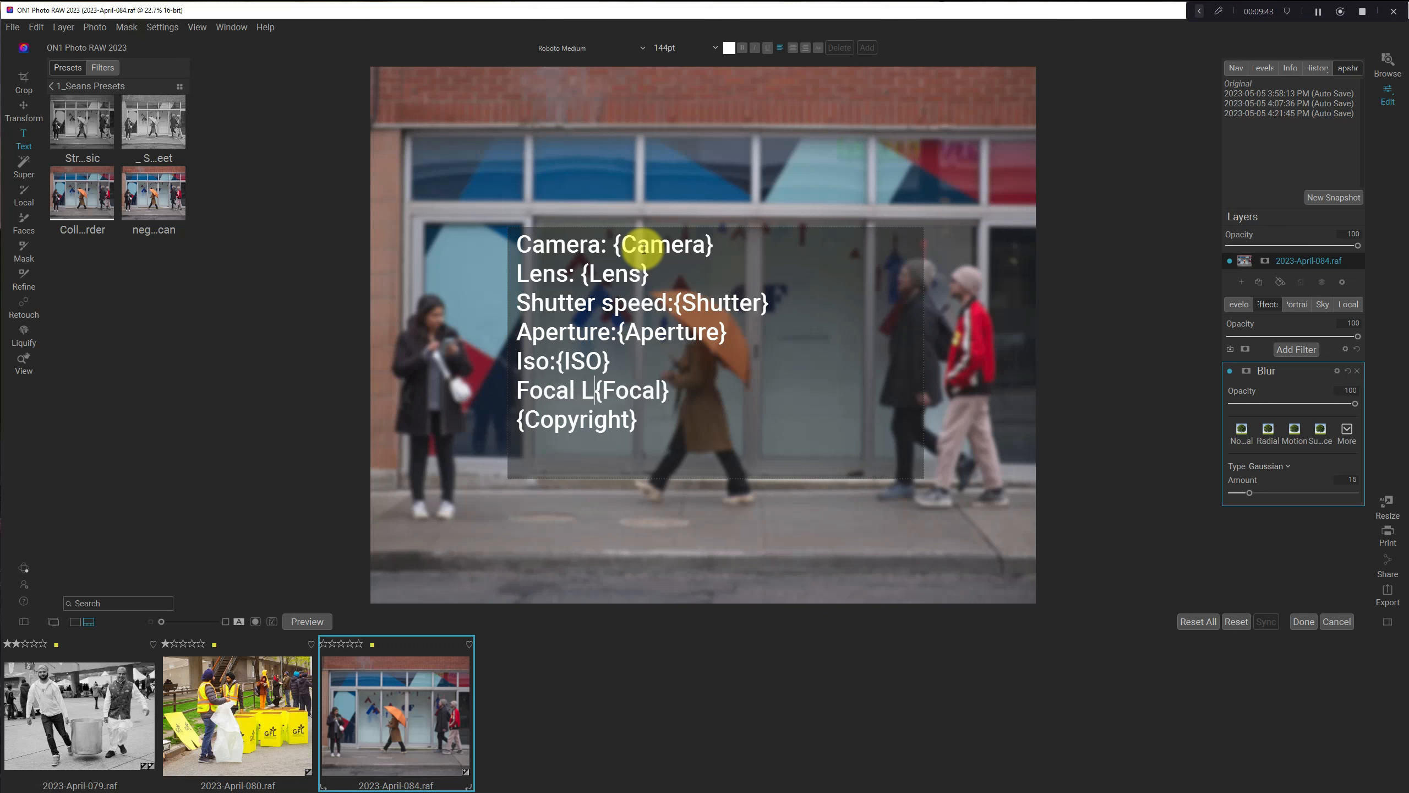
{"action": "key", "text": "BackSpace"}
{"action": "key", "text": "BackSpace"}
{"action": "key", "text": "BackSpace"}
{"action": "type", "text": "th:"}
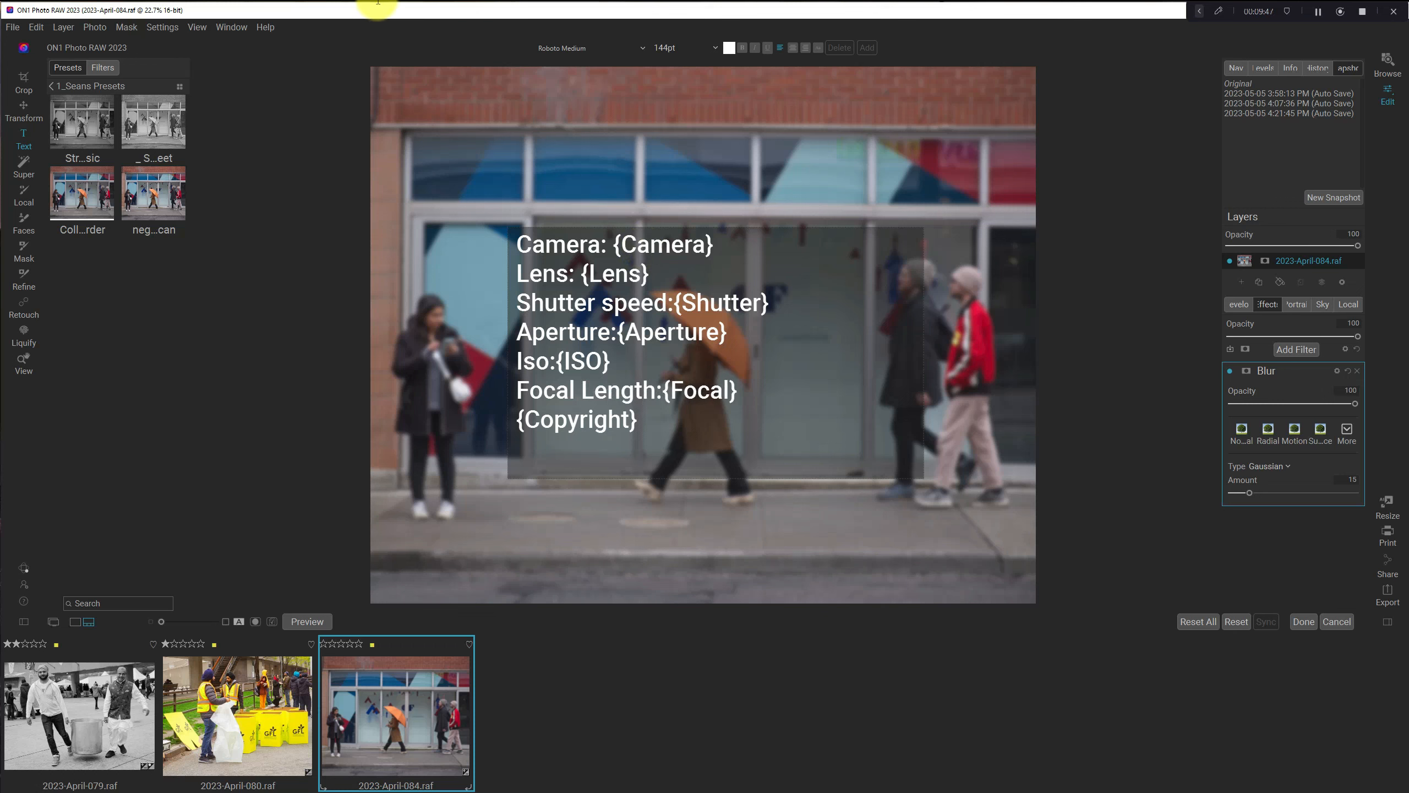
- Commit the text so real values like X-T5 and 1/210 render, then open Settings
{"action": "left_click", "coordinate": [30, 174]}
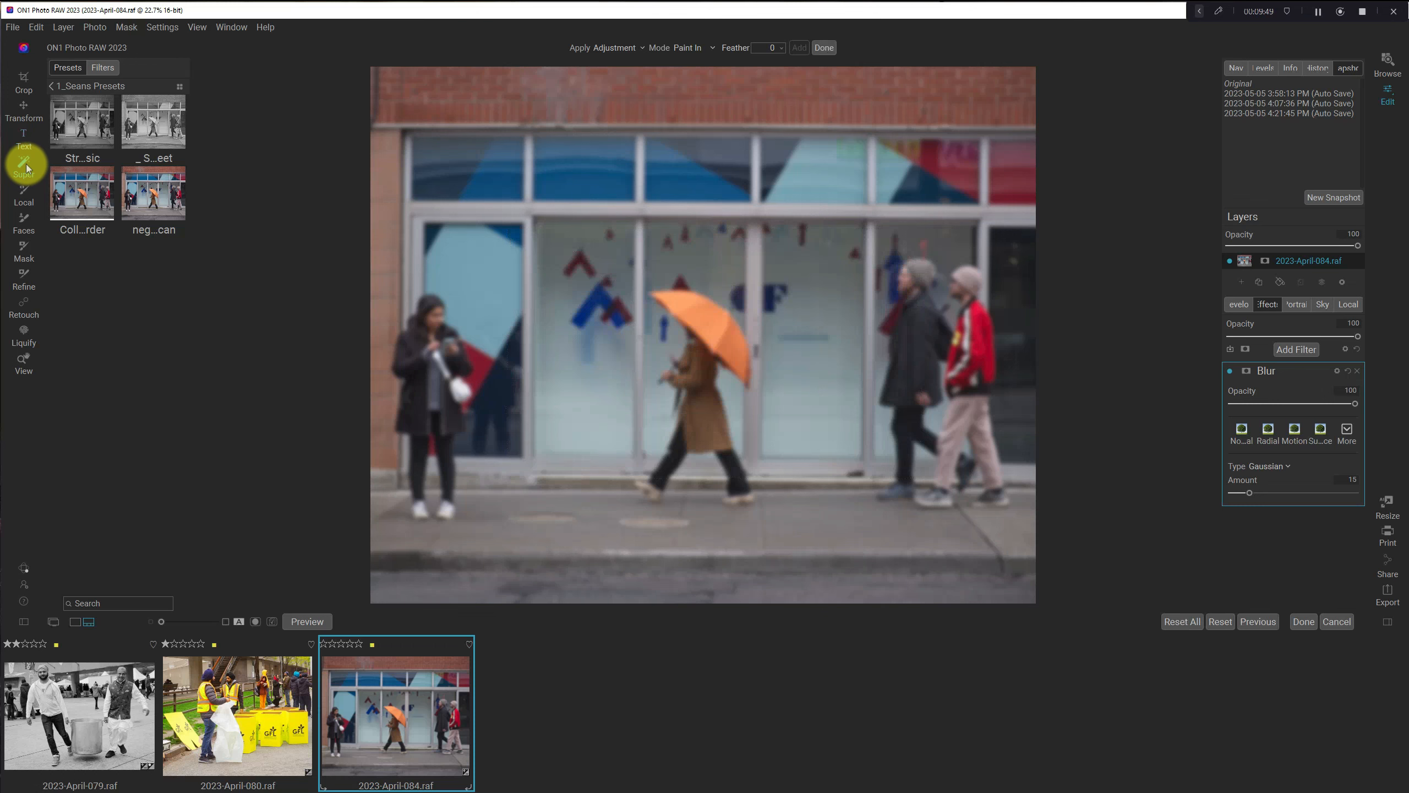
{"action": "left_click", "coordinate": [570, 290]}
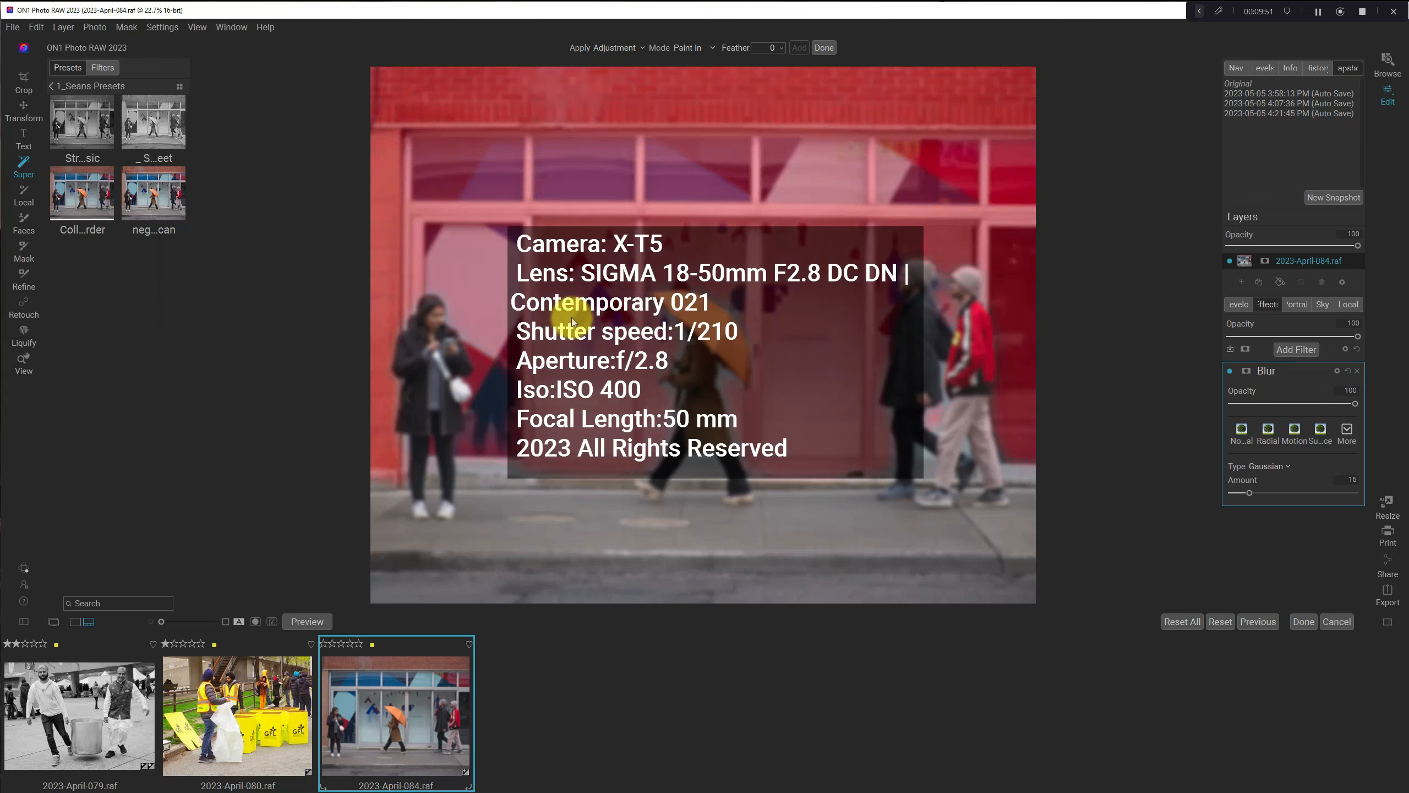
{"action": "left_click", "coordinate": [685, 350]}
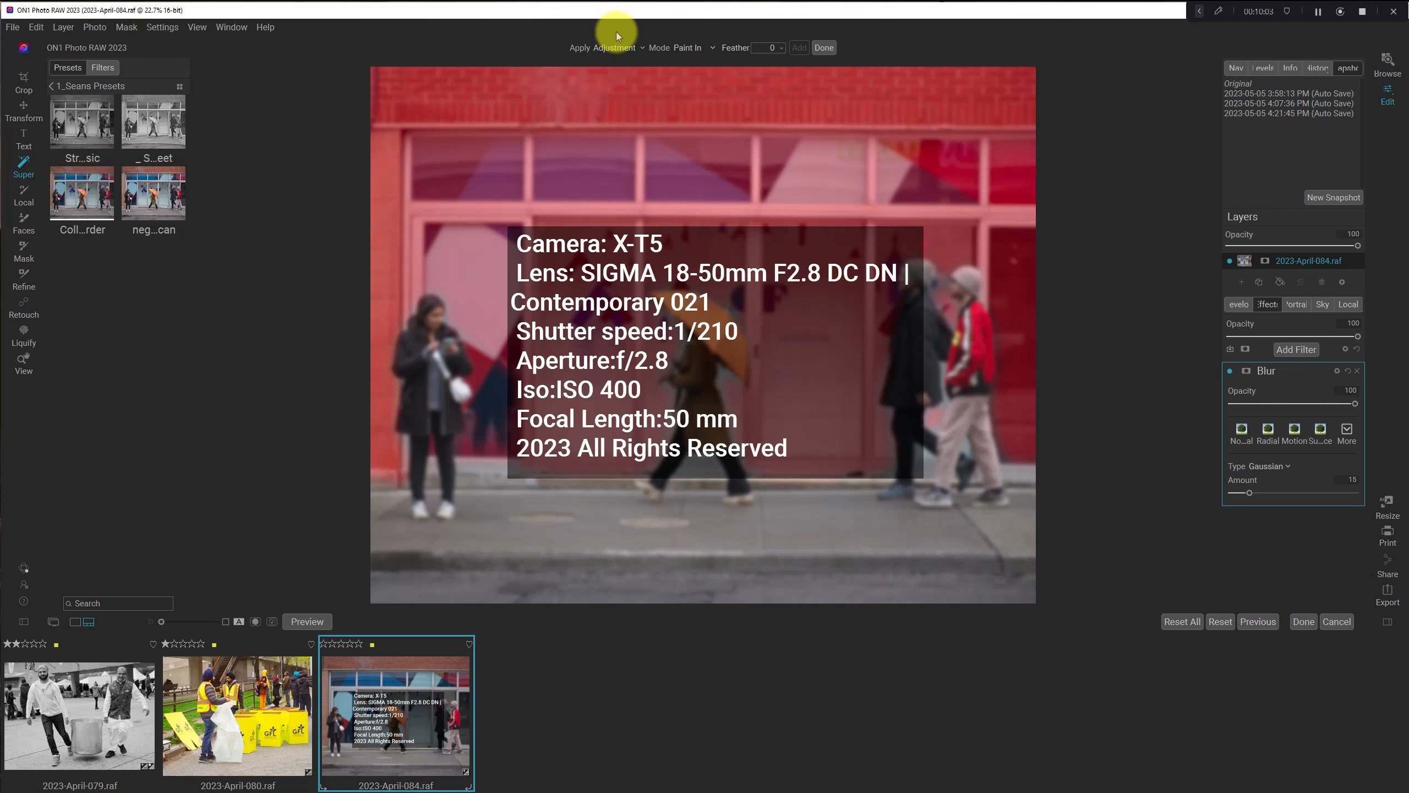
{"action": "left_click", "coordinate": [162, 27]}
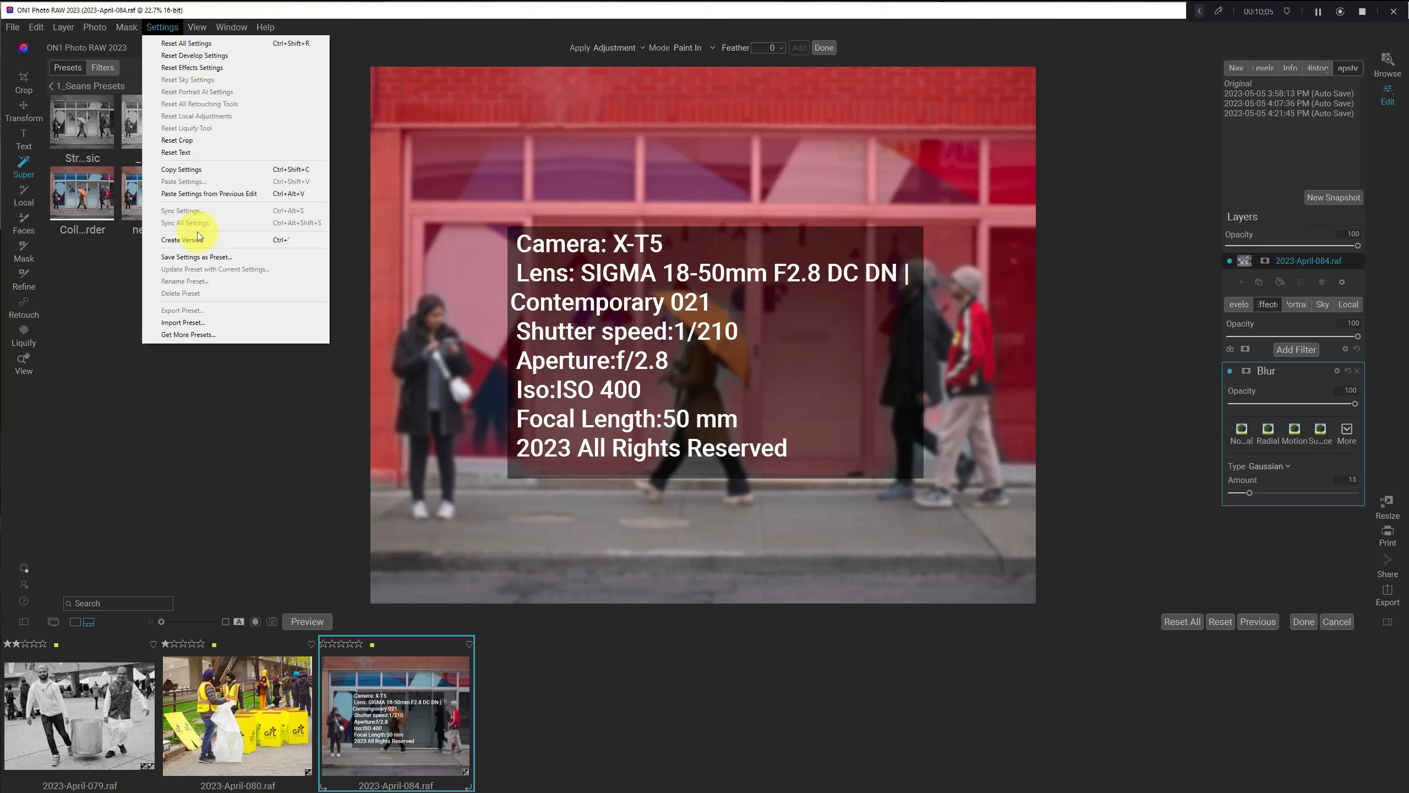
- Save the current settings as a new preset named 'camera Info', excluding Develop settings
{"action": "left_click", "coordinate": [201, 258]}
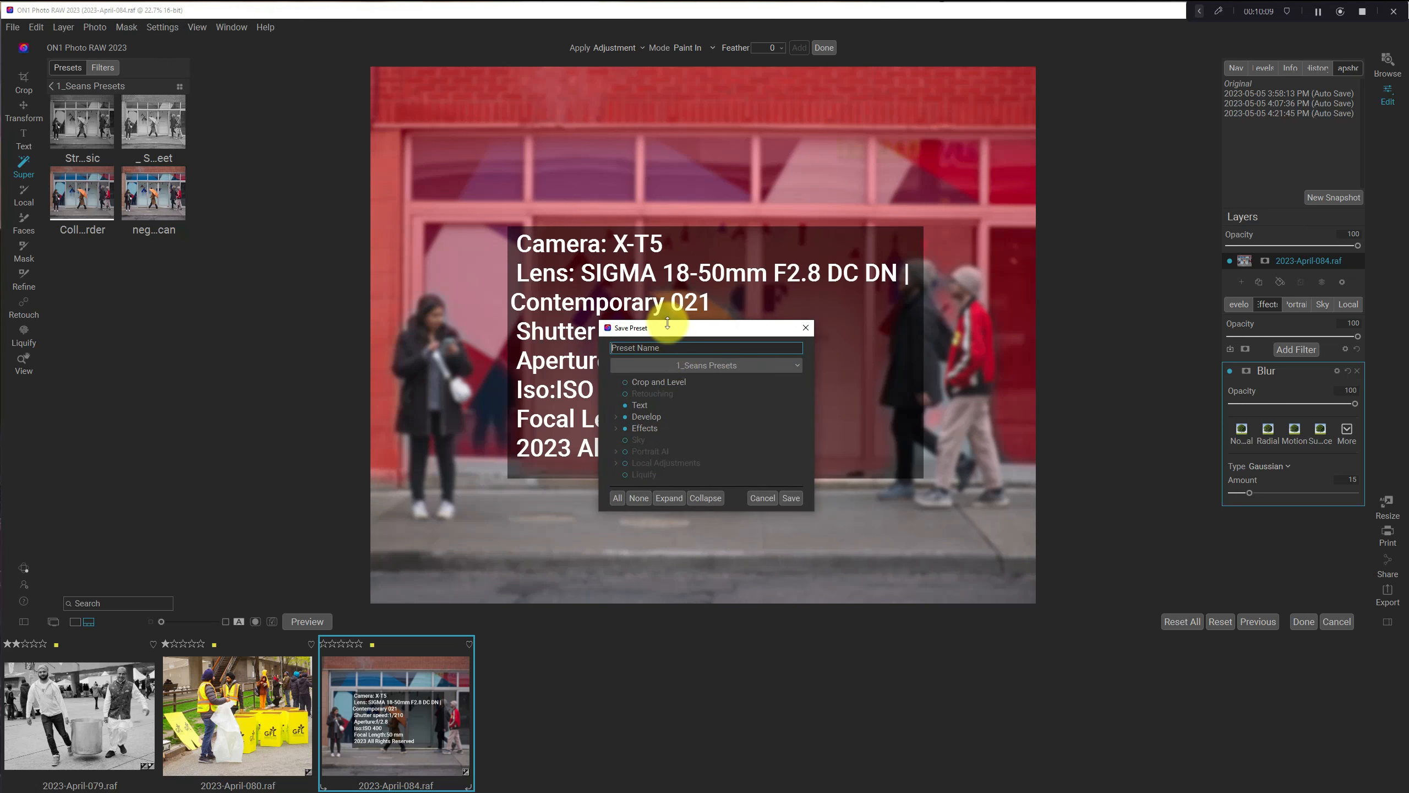
{"action": "type", "text": "ca"}
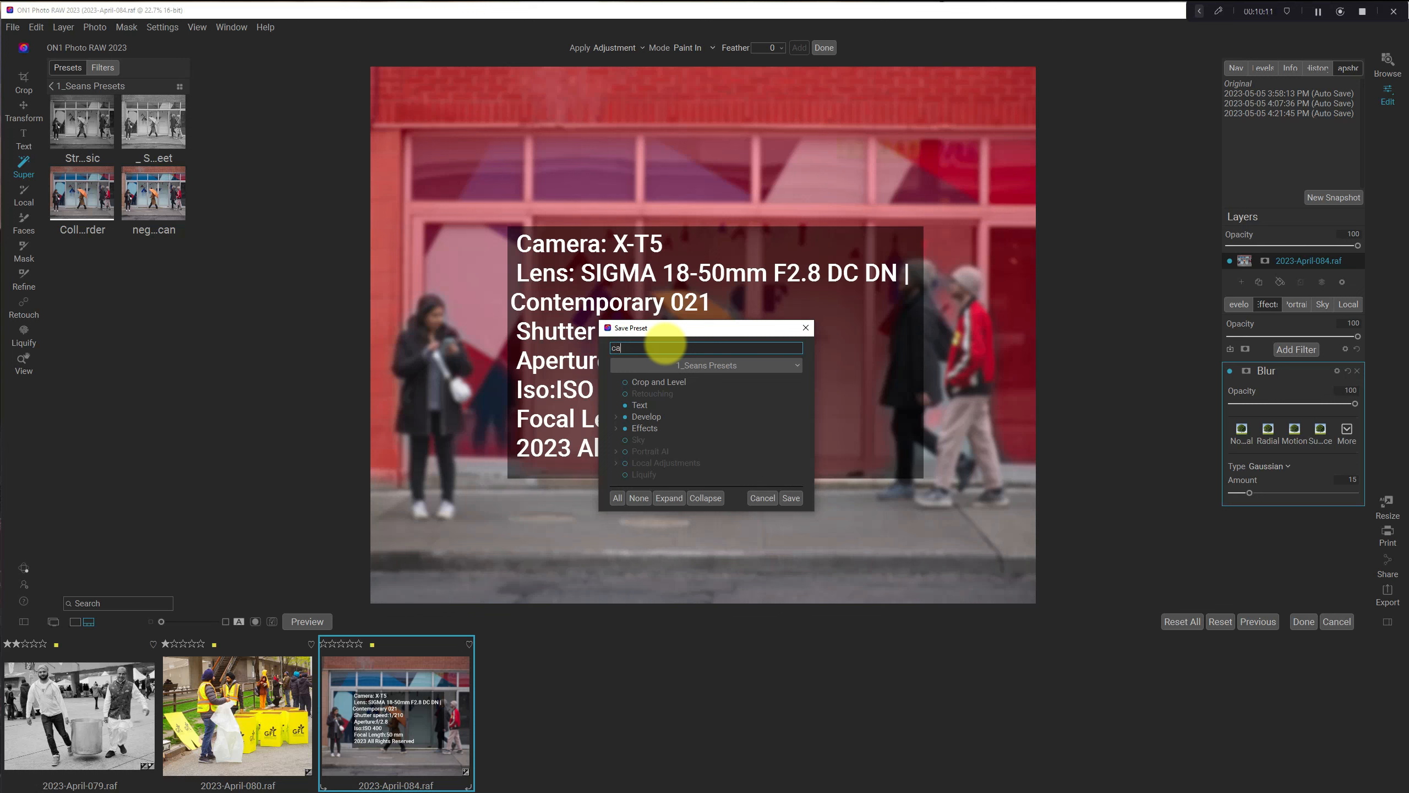
{"action": "type", "text": "mera Info"}
{"action": "left_click", "coordinate": [626, 418]}
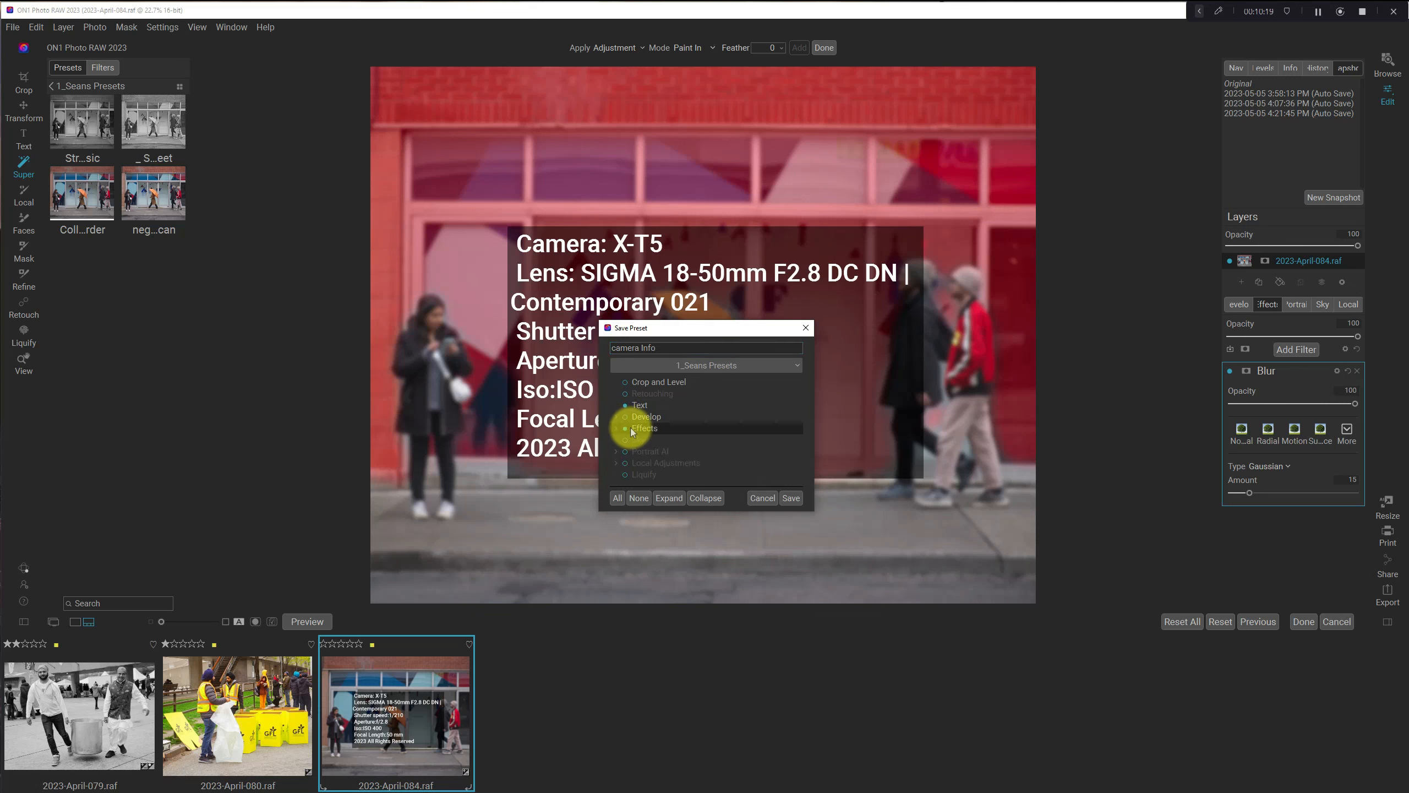
{"action": "left_click", "coordinate": [794, 499]}
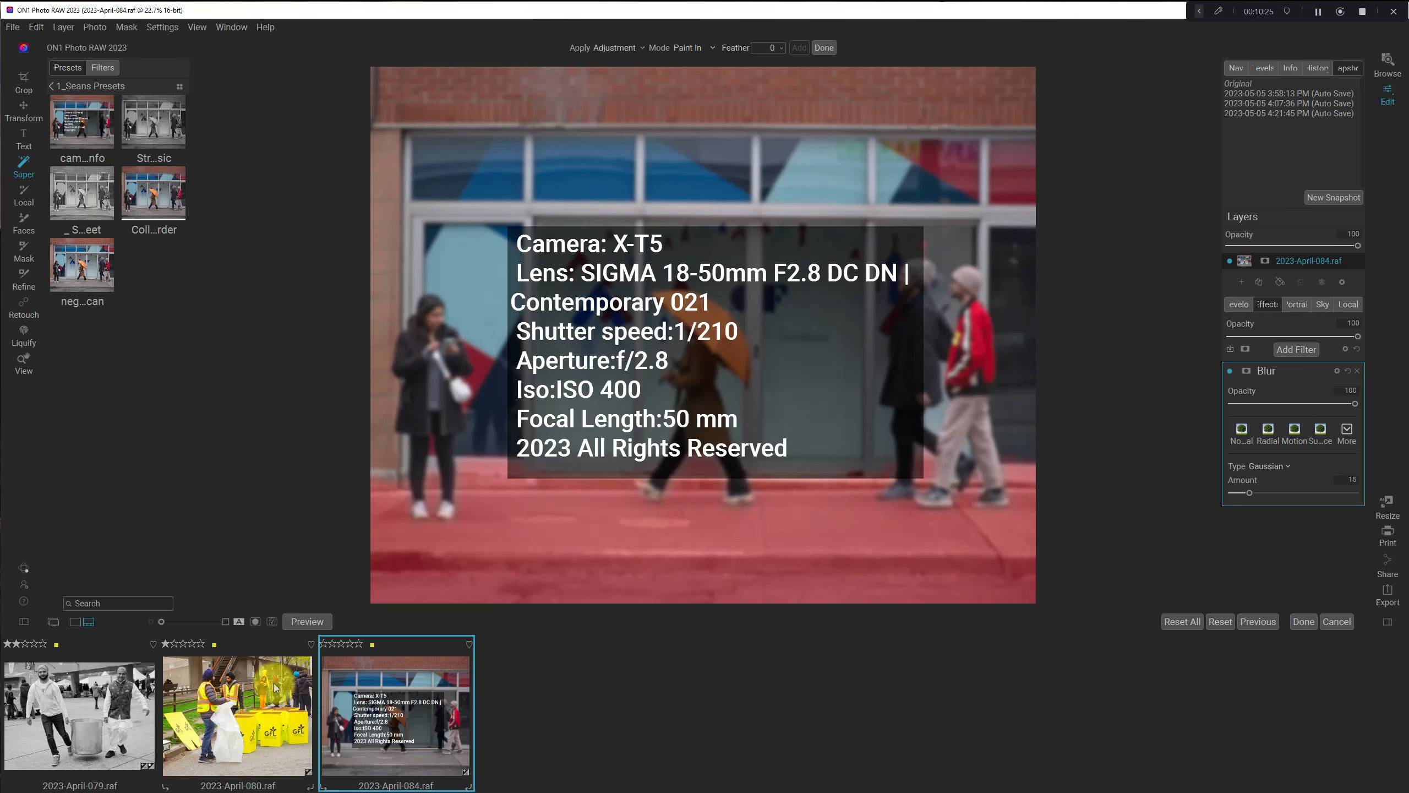
- Switch from 2023-April-080 to 2023-April-079 using the filmstrip thumbnails
{"action": "left_click", "coordinate": [244, 713]}
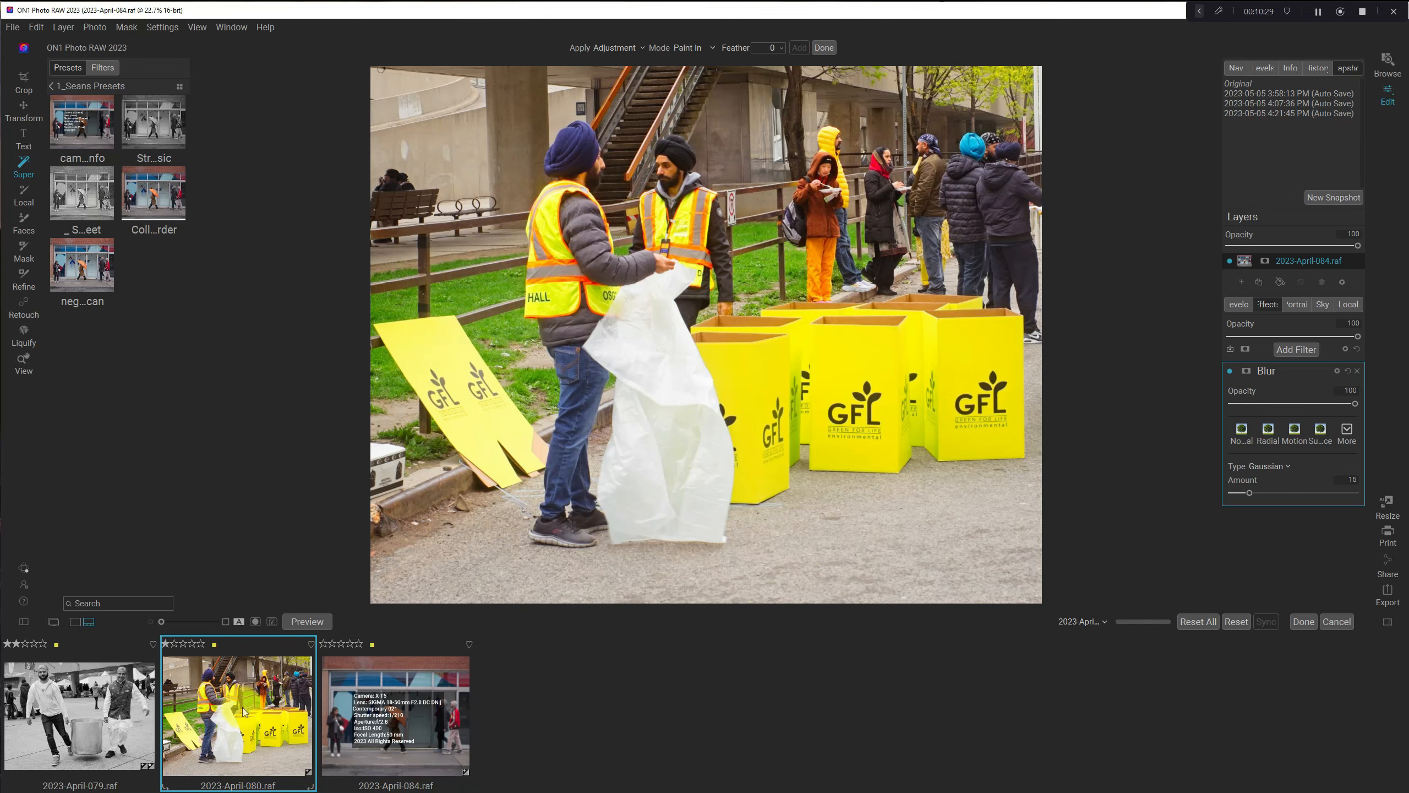
{"action": "left_click", "coordinate": [75, 129]}
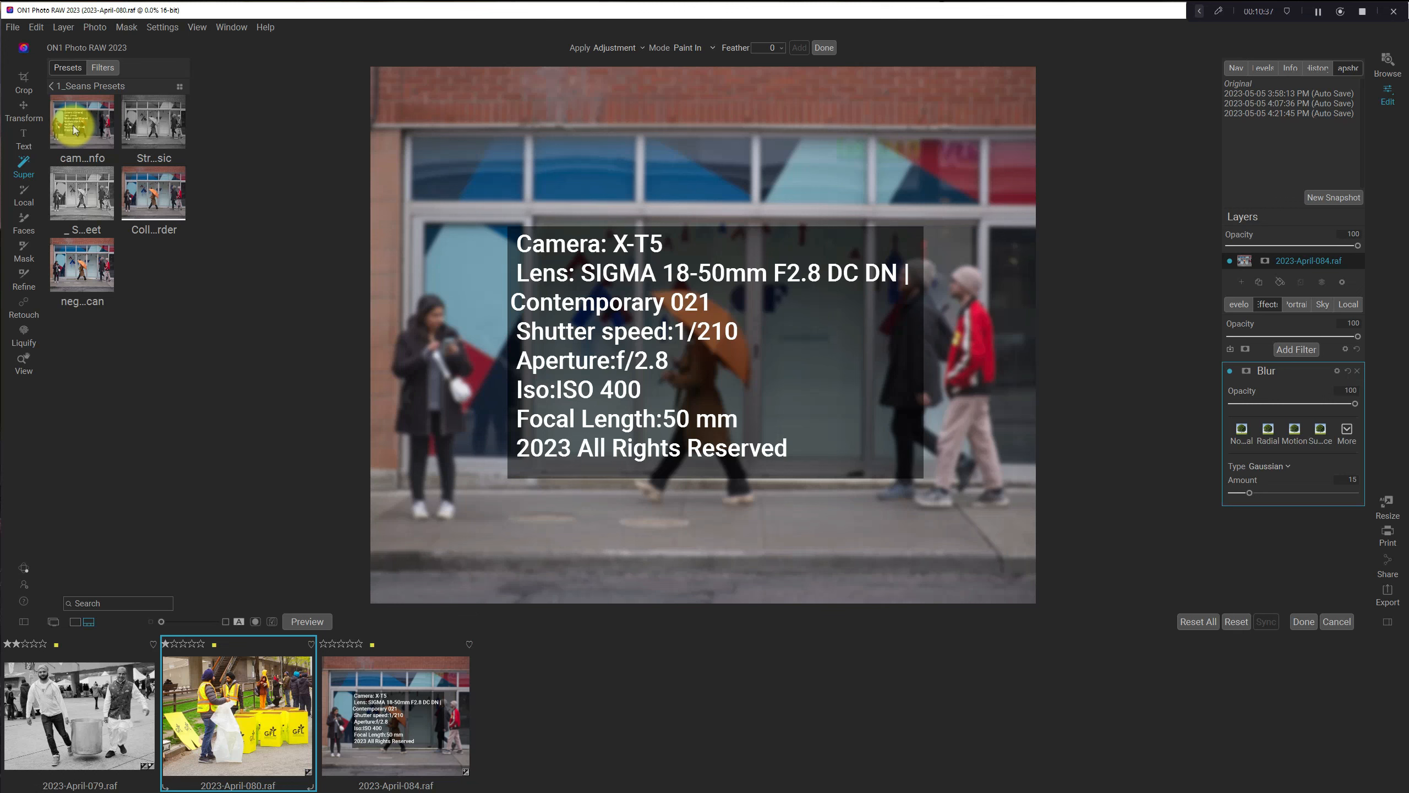
{"action": "left_click", "coordinate": [98, 731]}
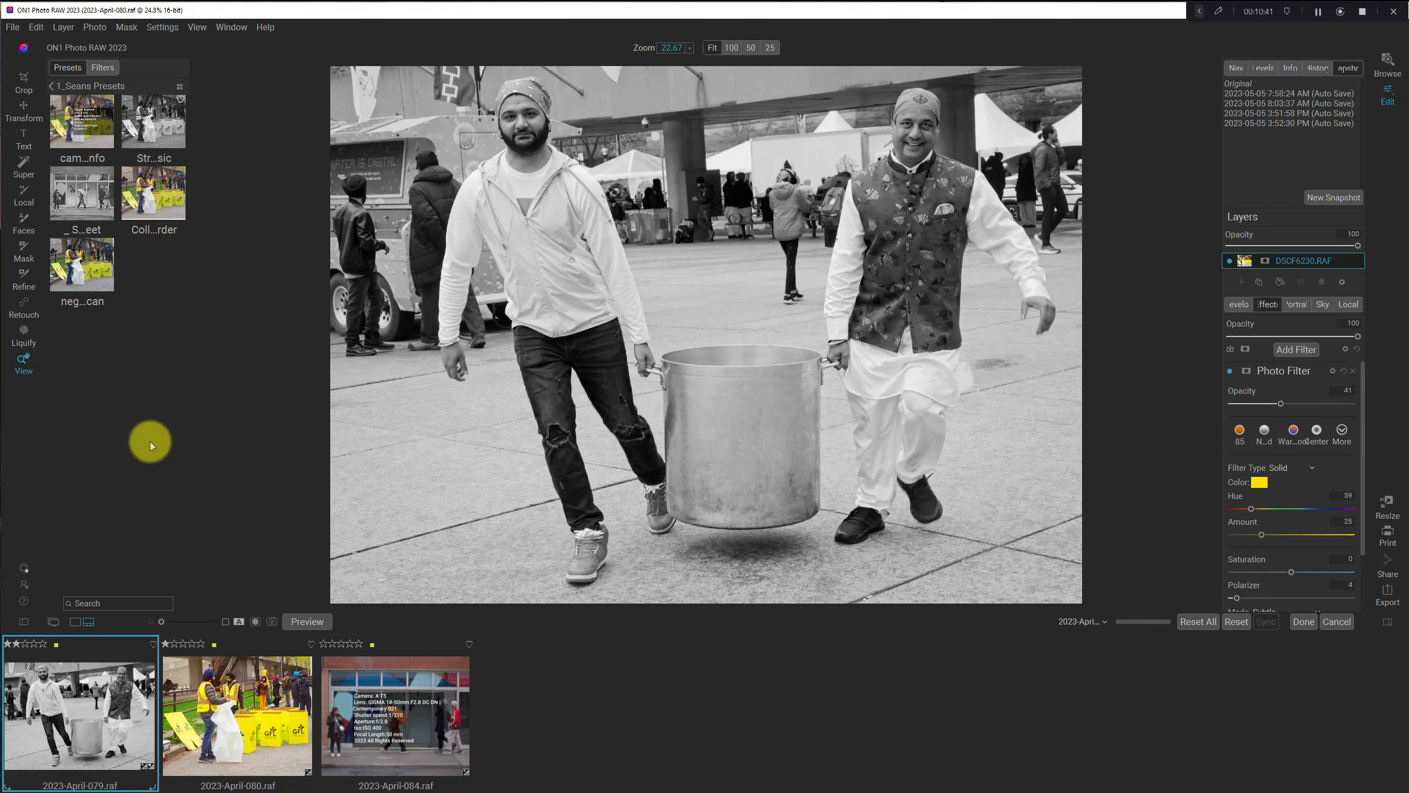
{"action": "left_click", "coordinate": [87, 123]}
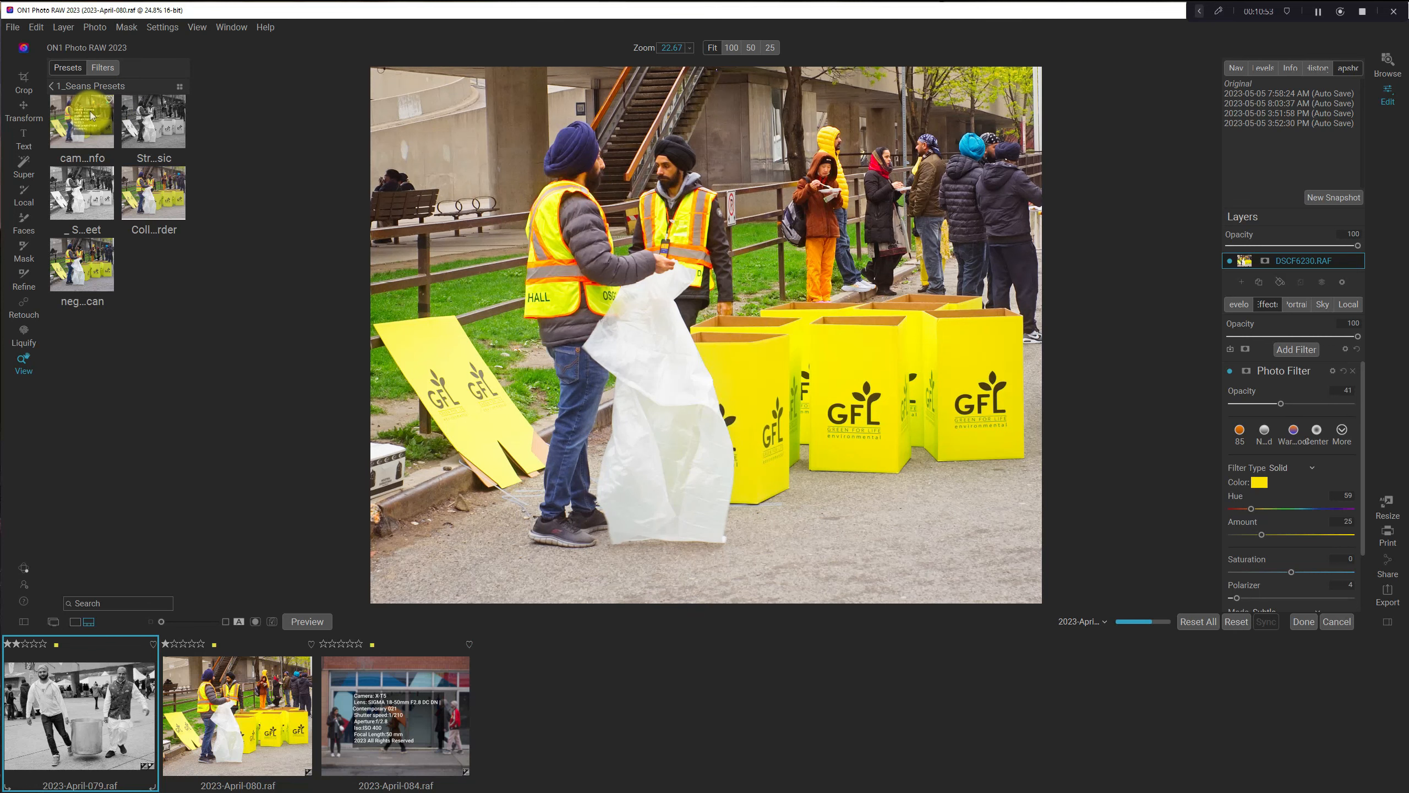
- Insert the camera Info preset onto photo 079 from its right-click menu
{"action": "right_click", "coordinate": [92, 115]}
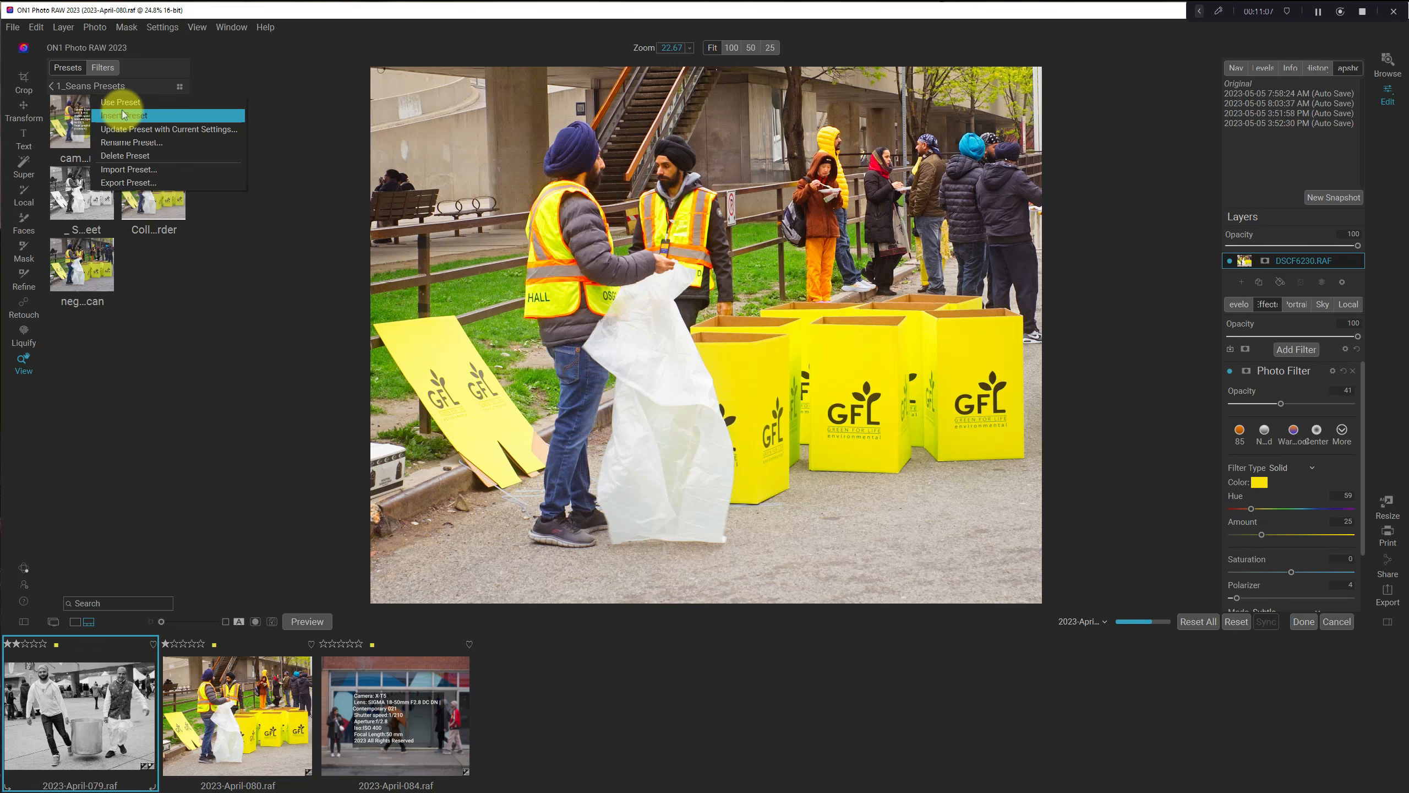
{"action": "left_click", "coordinate": [123, 115]}
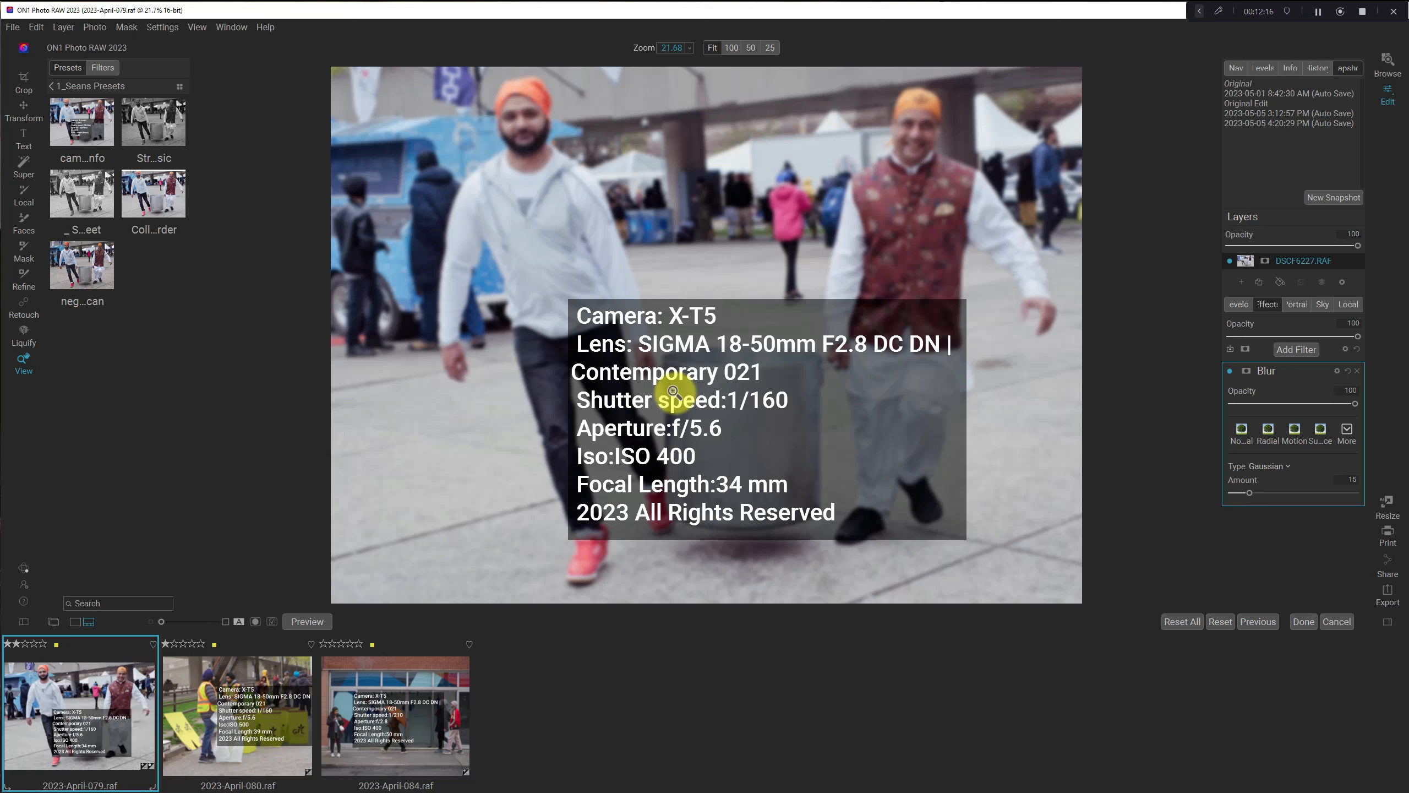
{"action": "left_click", "coordinate": [1326, 370]}
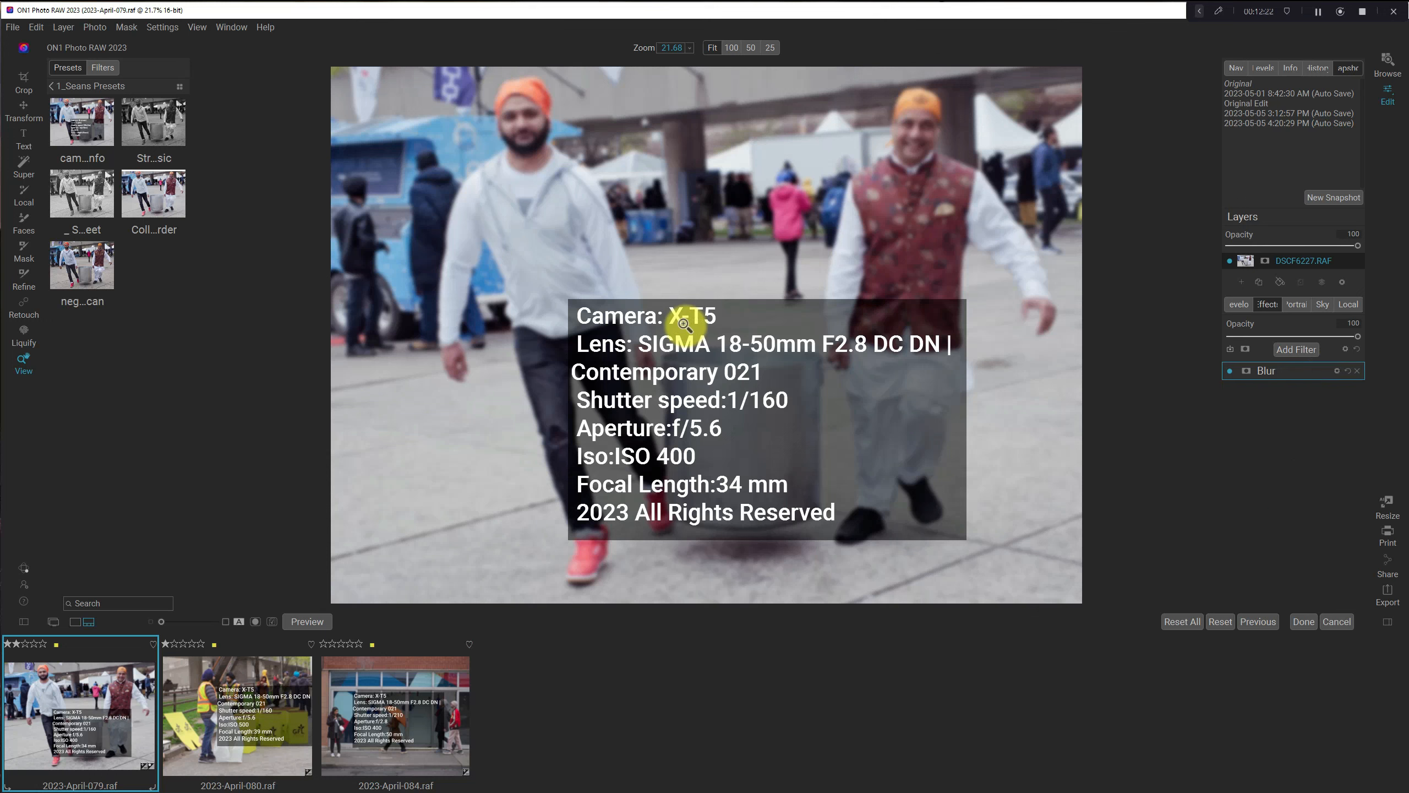
{"action": "key", "text": "ctrl"}
{"action": "key", "text": "ctrl"}
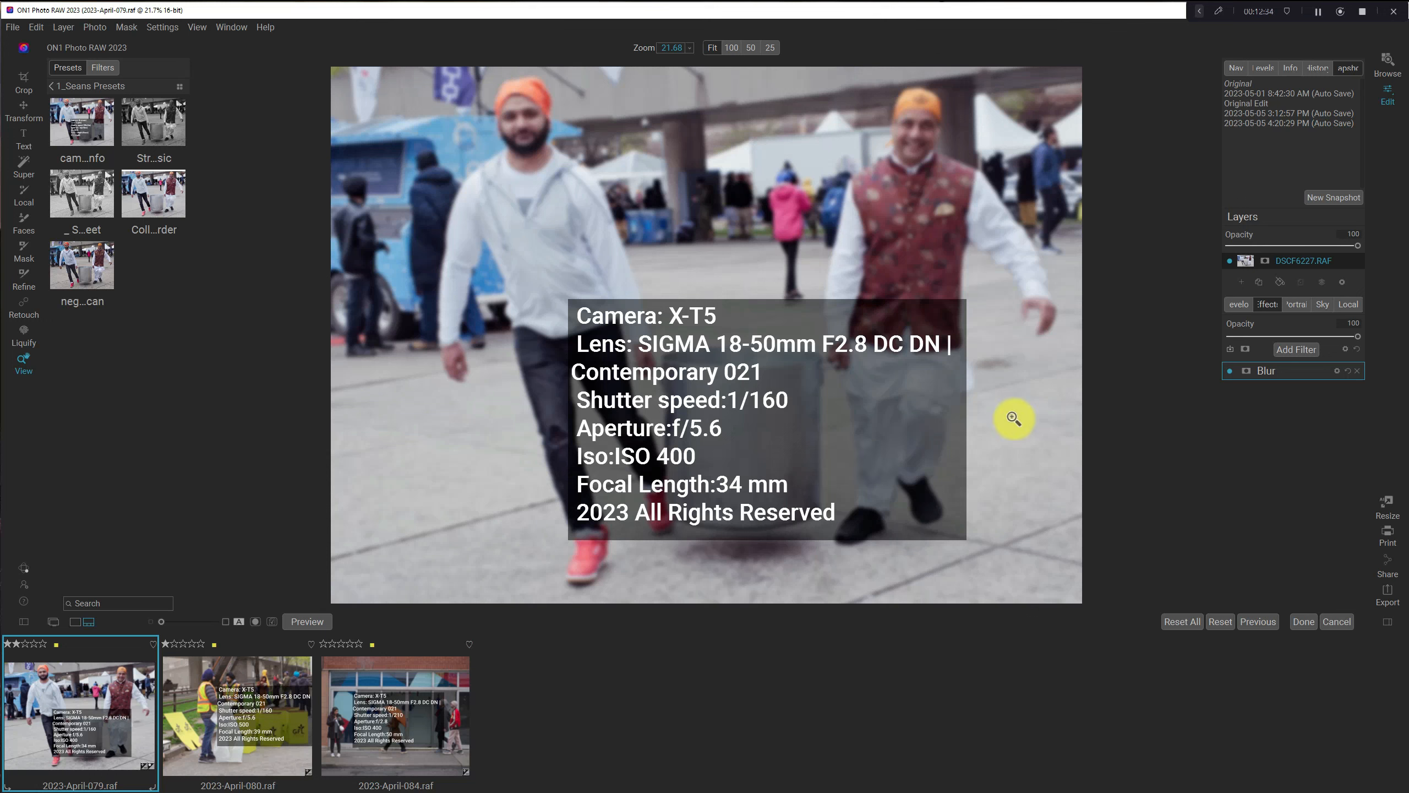
- Restore the 'Original Edit' snapshot from the History panel
{"action": "left_click", "coordinate": [1241, 107]}
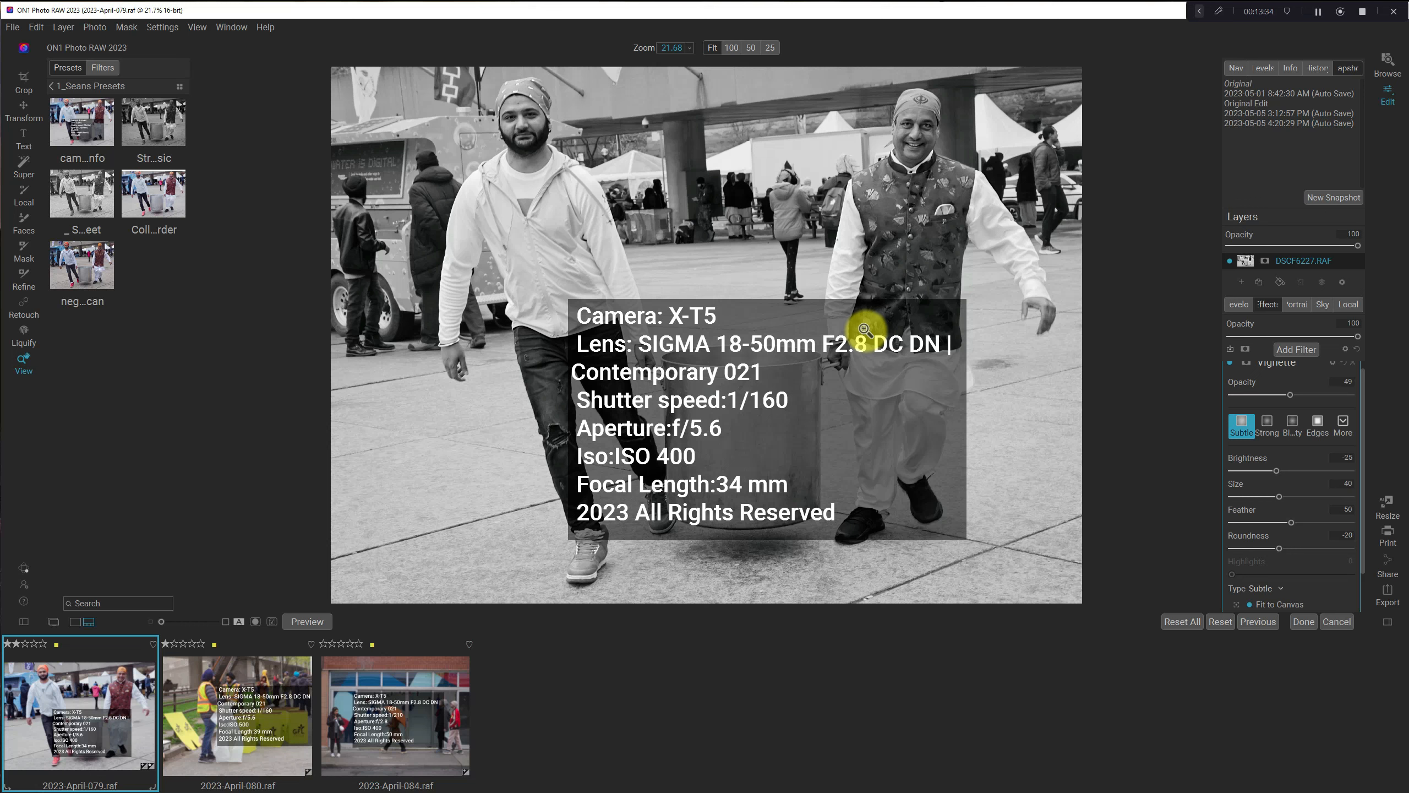
- Delete the camera-info text block from photo 079 and open the Export dialog
{"action": "left_click", "coordinate": [15, 136]}
{"action": "left_click", "coordinate": [669, 407]}
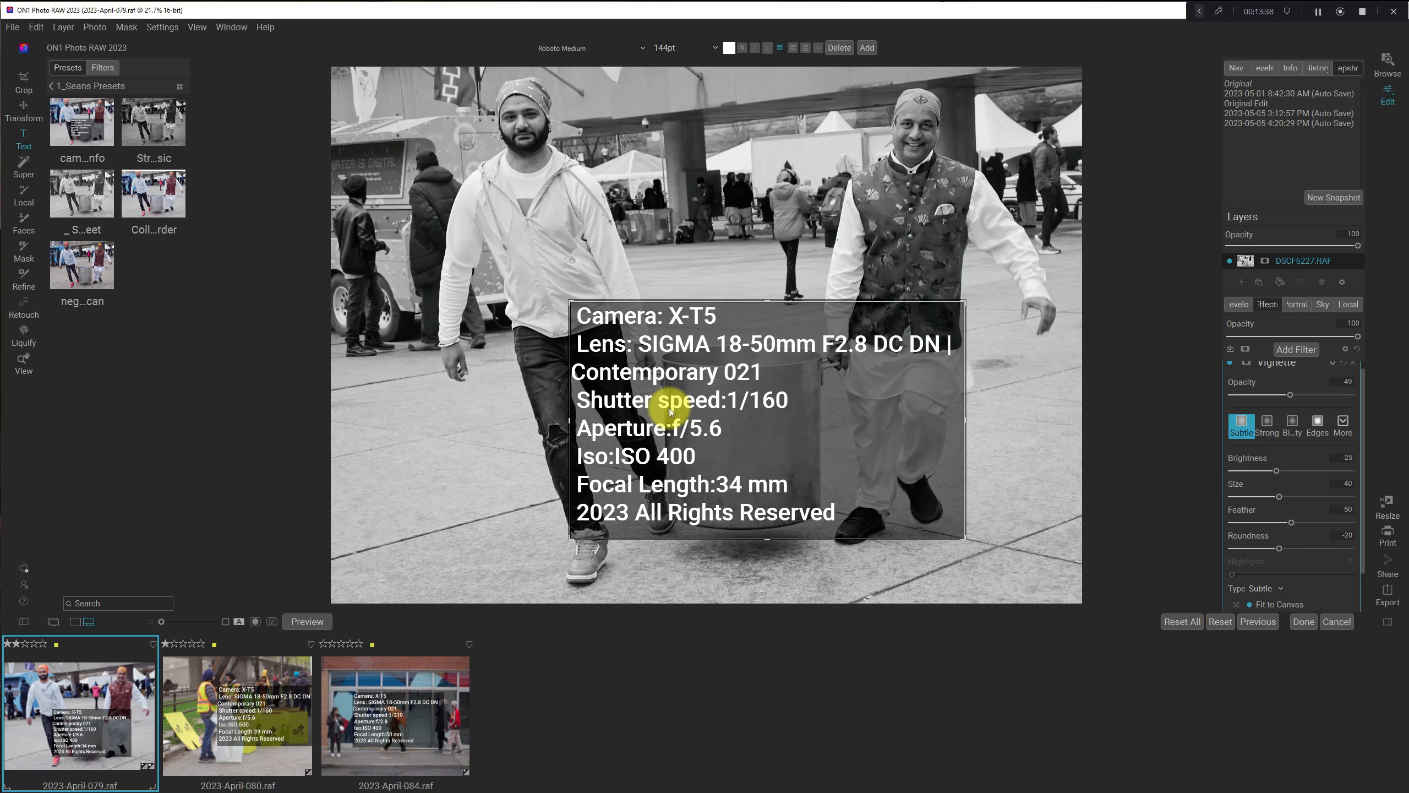
{"action": "key", "text": "Delete"}
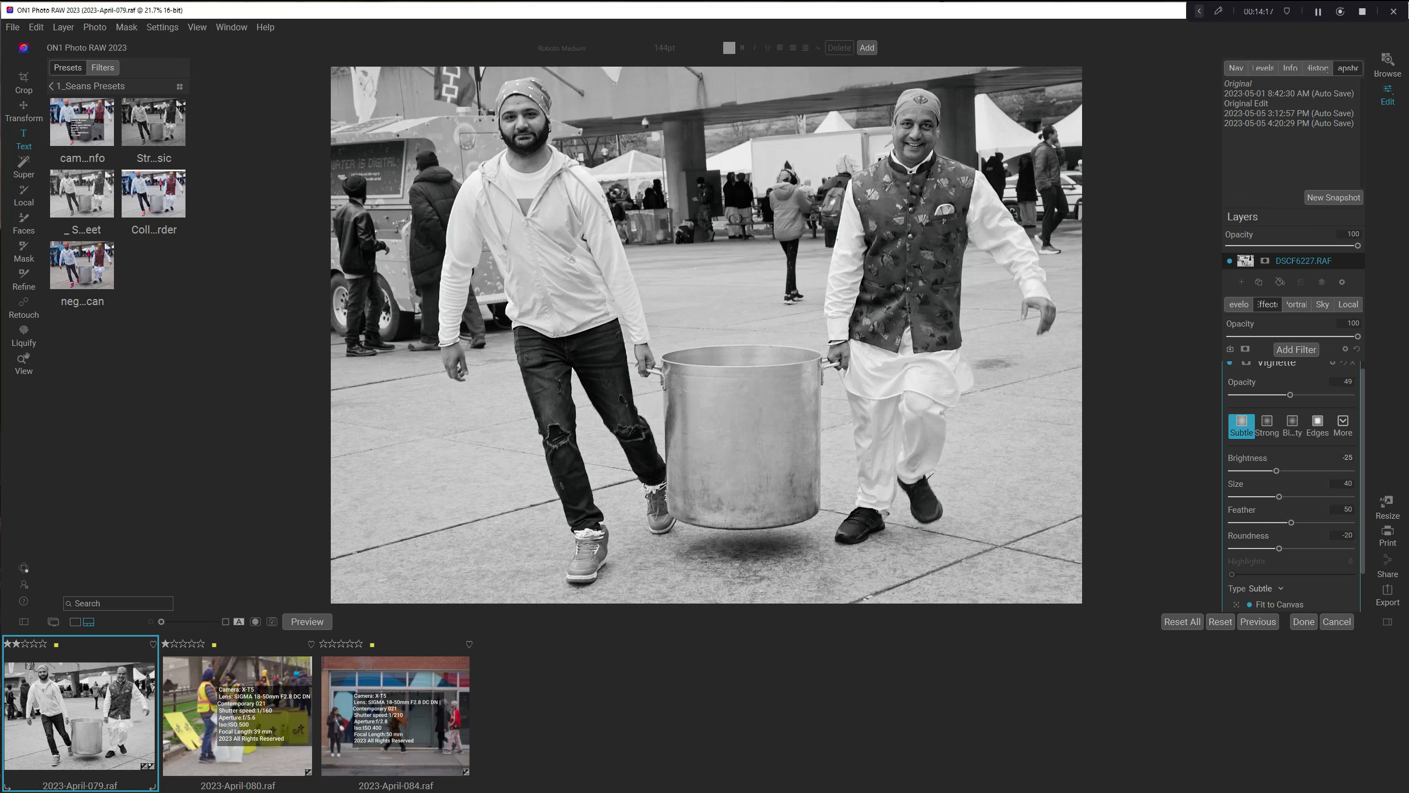
{"action": "left_click", "coordinate": [1388, 593]}
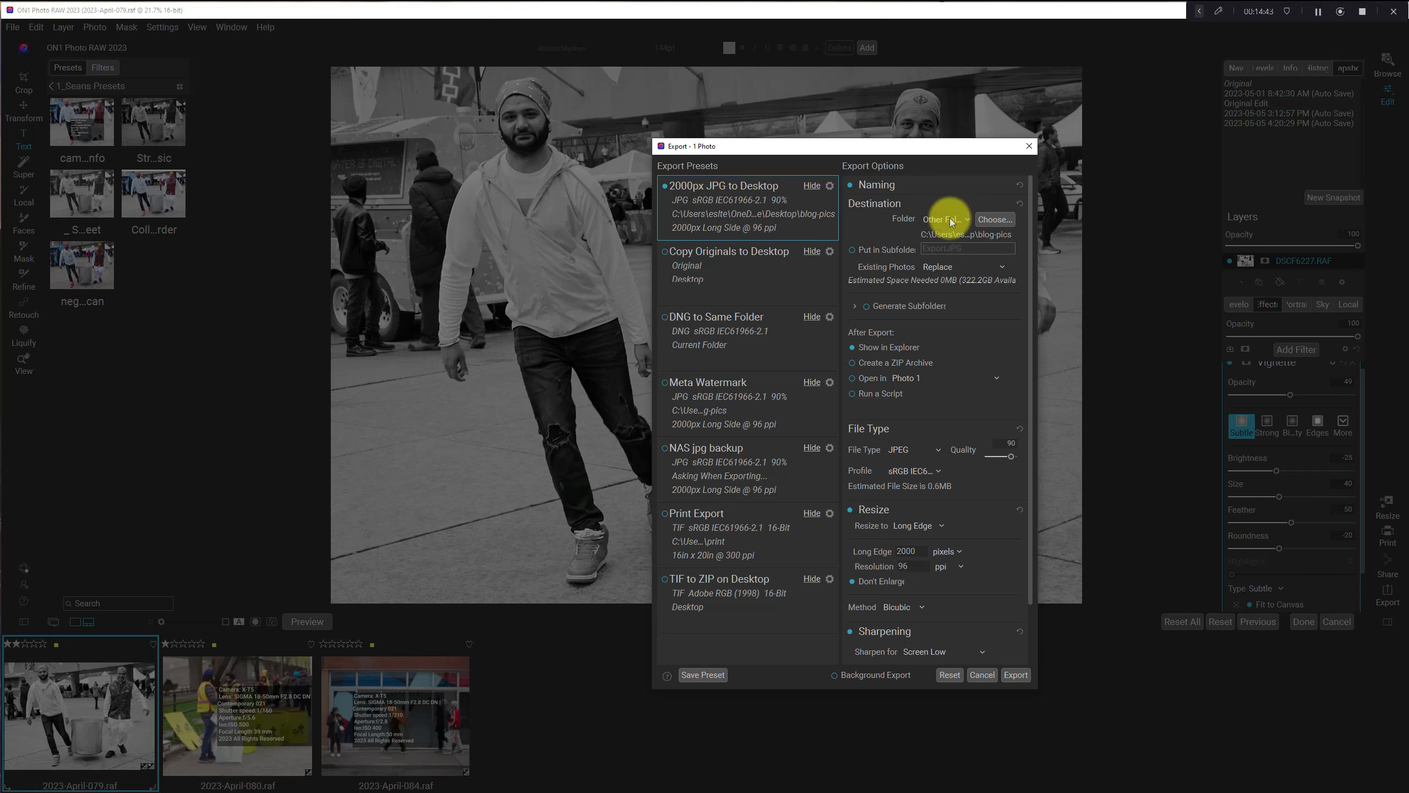
- Append '-info' to the export file name, giving 2023-April-079-info.jpg
{"action": "left_click", "coordinate": [1004, 186]}
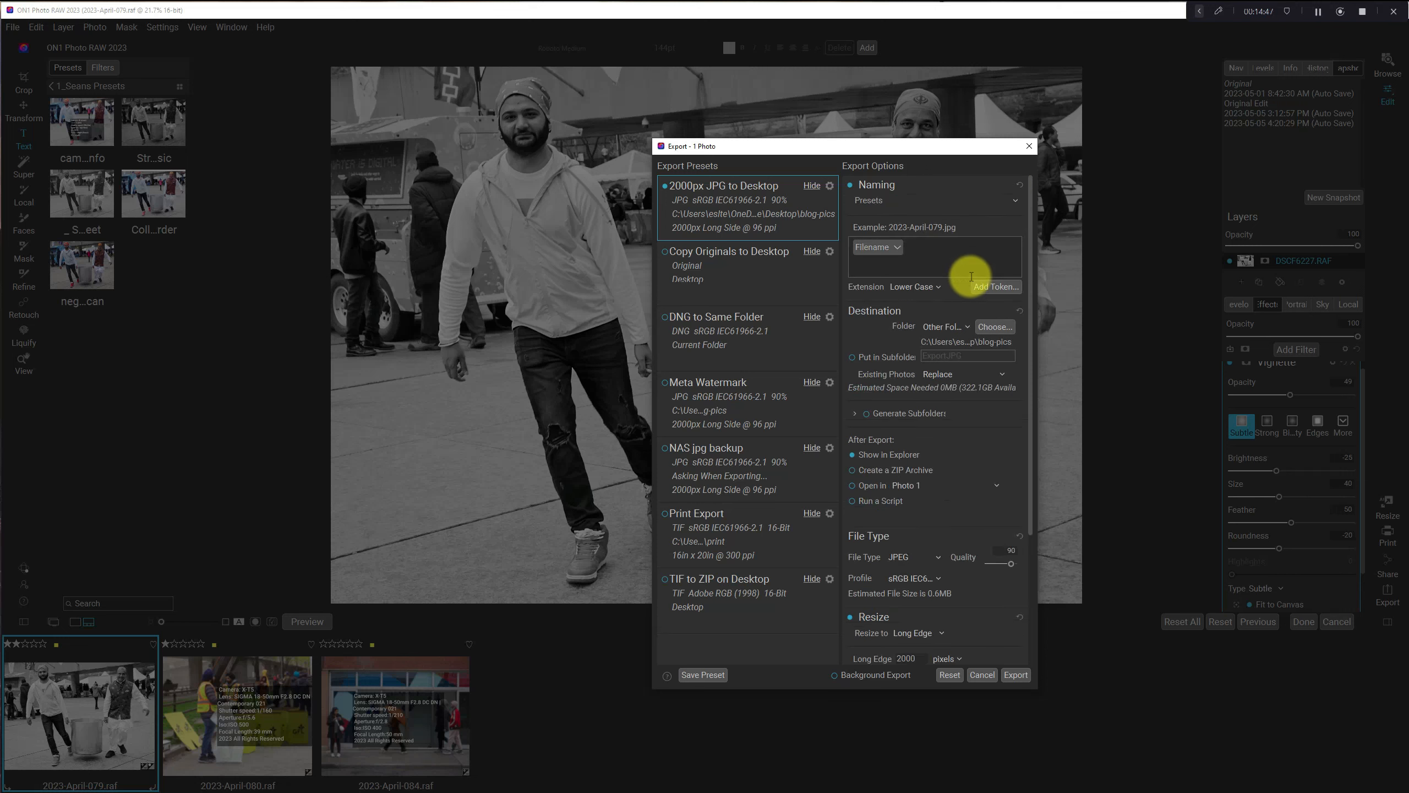
{"action": "left_click", "coordinate": [926, 251]}
{"action": "type", "text": "-"}
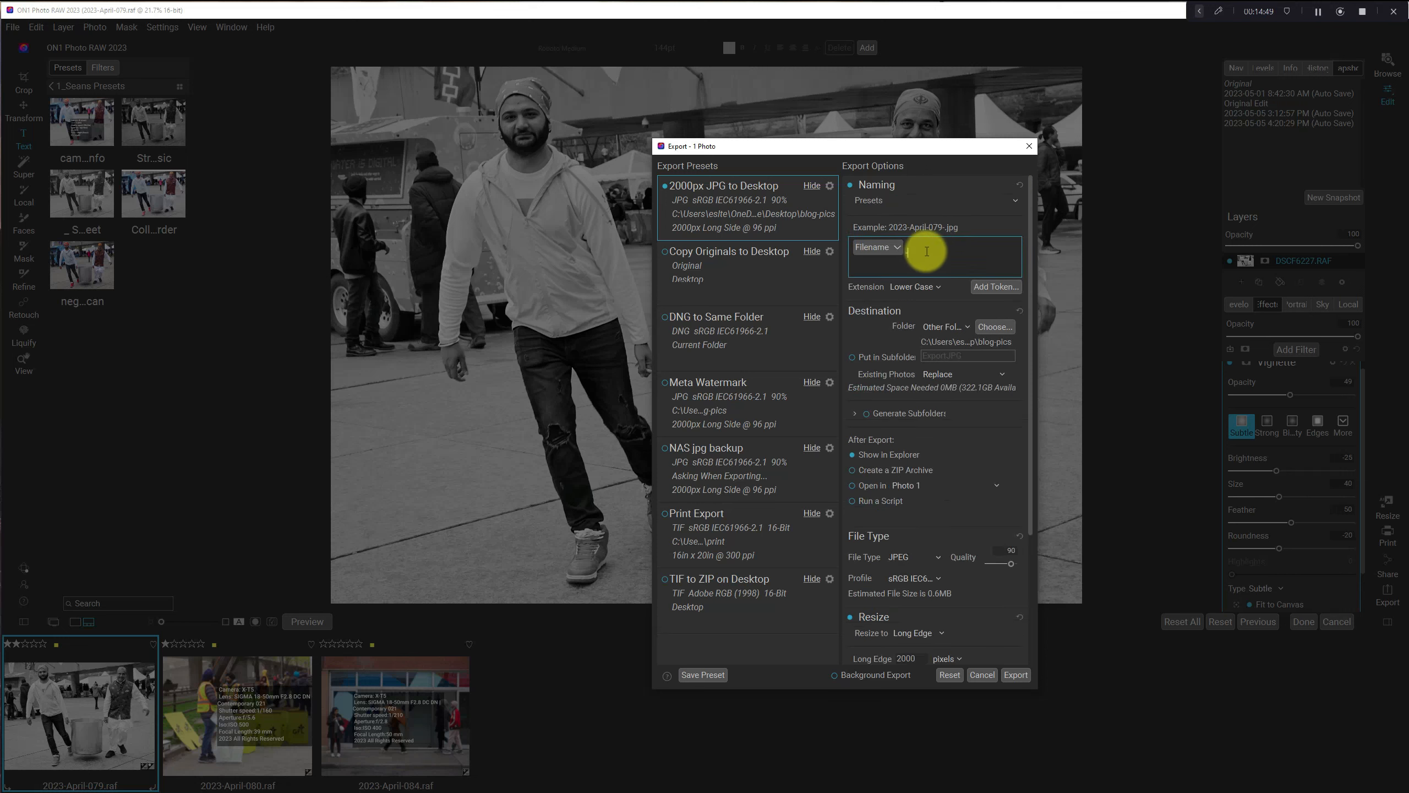
{"action": "type", "text": "info"}
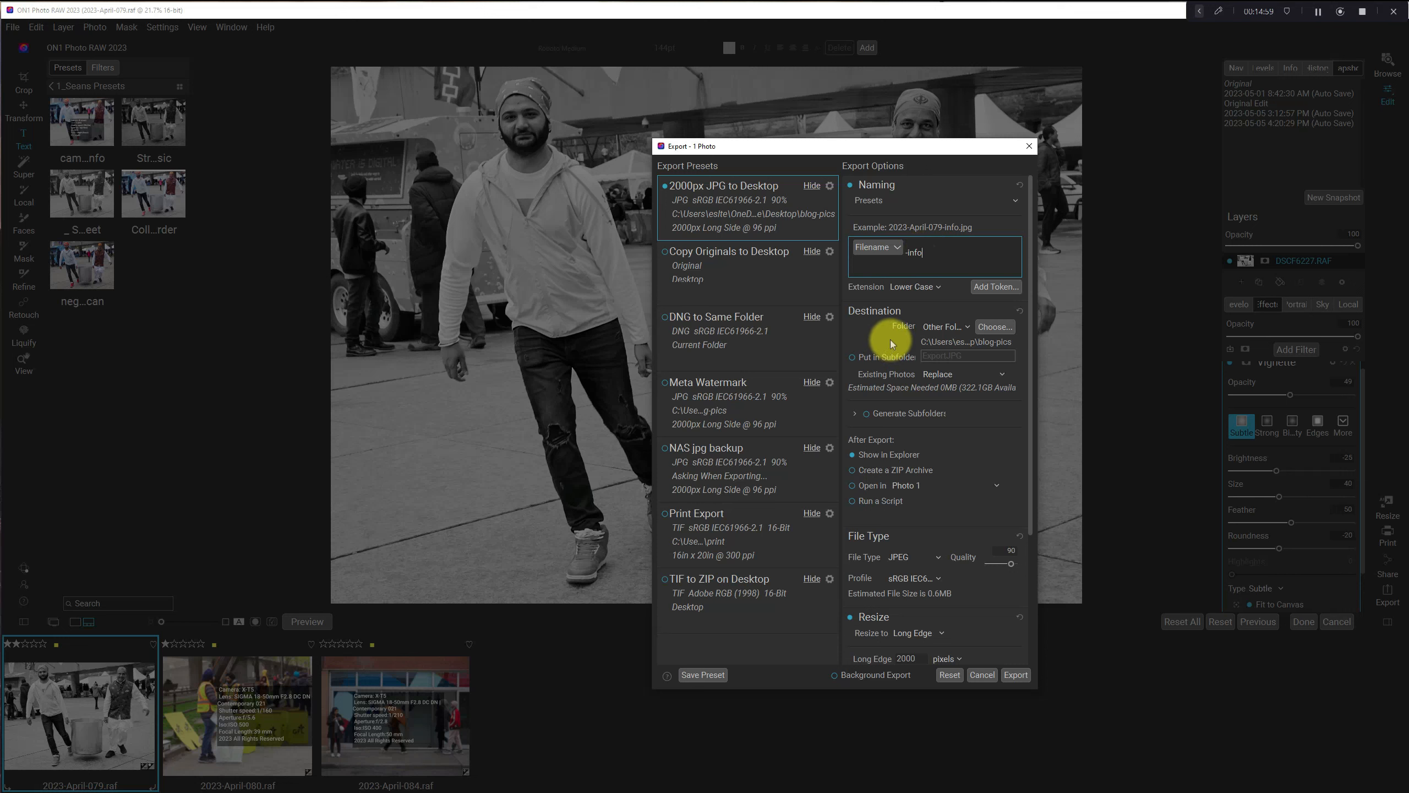
- Collapse the file type settings and enable the Watermark option for the export
{"action": "scroll", "coordinate": [891, 339], "scroll_direction": "down", "scroll_amount": 2}
{"action": "scroll", "coordinate": [896, 285], "scroll_direction": "down", "scroll_amount": 1}
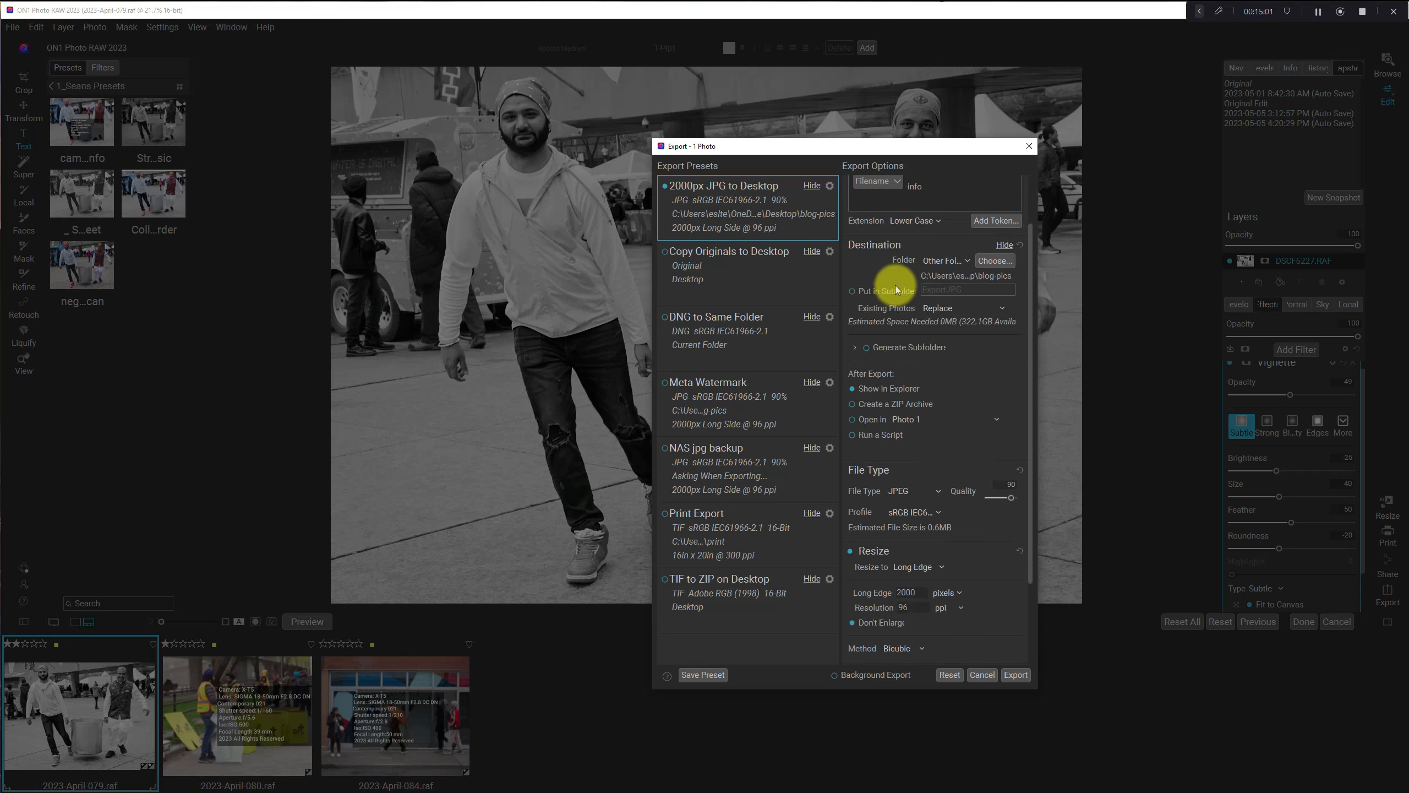
{"action": "scroll", "coordinate": [911, 326], "scroll_direction": "down", "scroll_amount": 2}
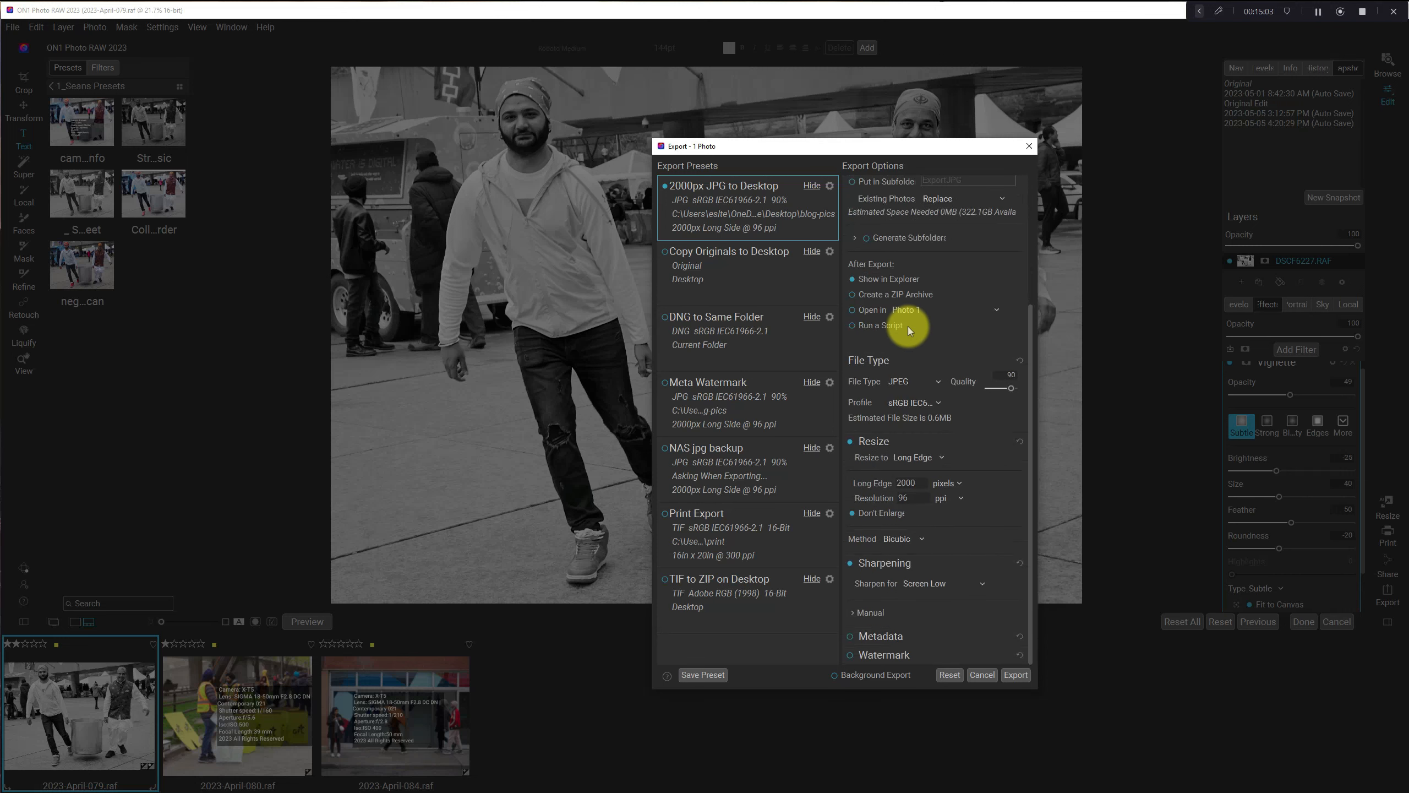
{"action": "left_click", "coordinate": [999, 361]}
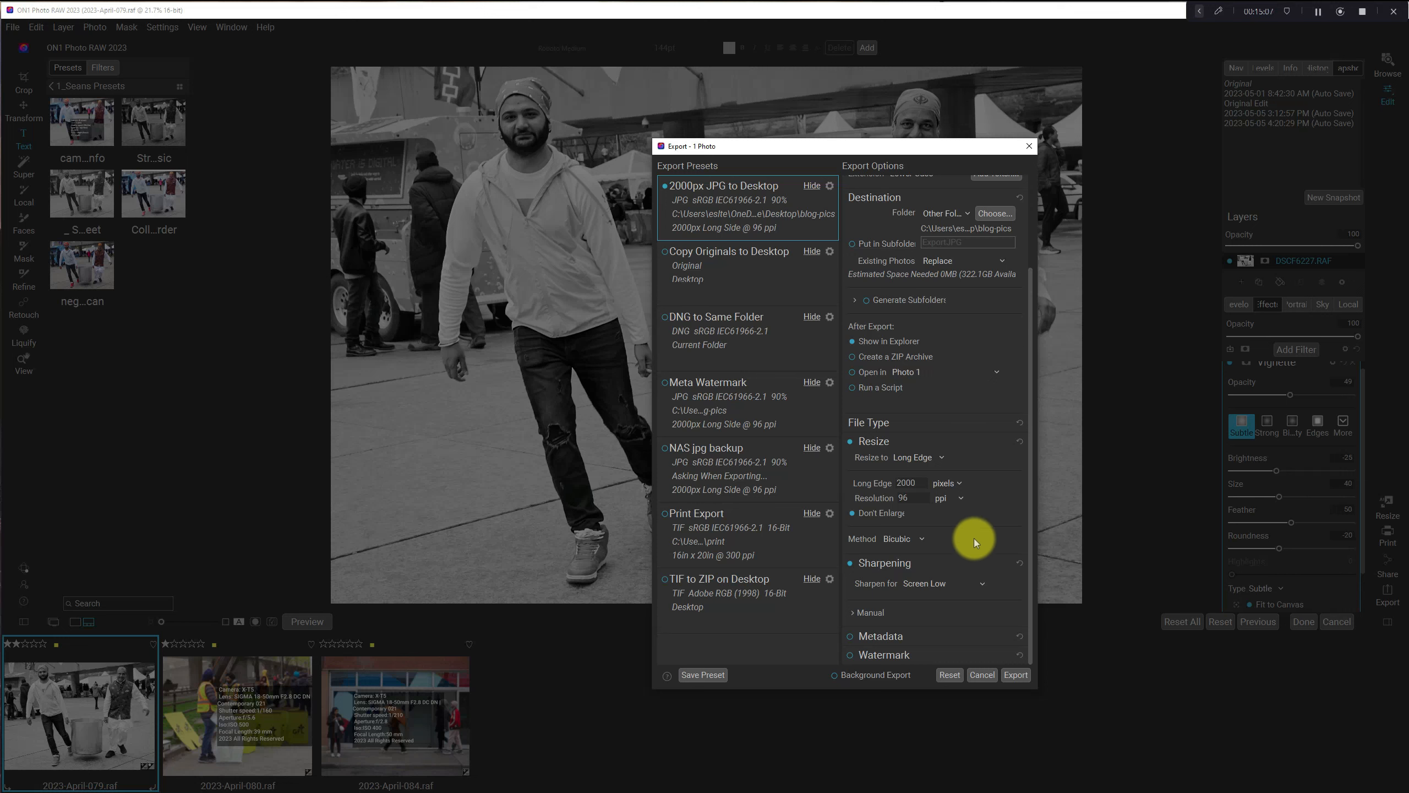
{"action": "left_click", "coordinate": [851, 654]}
{"action": "scroll", "coordinate": [985, 597], "scroll_direction": "up", "scroll_amount": 4}
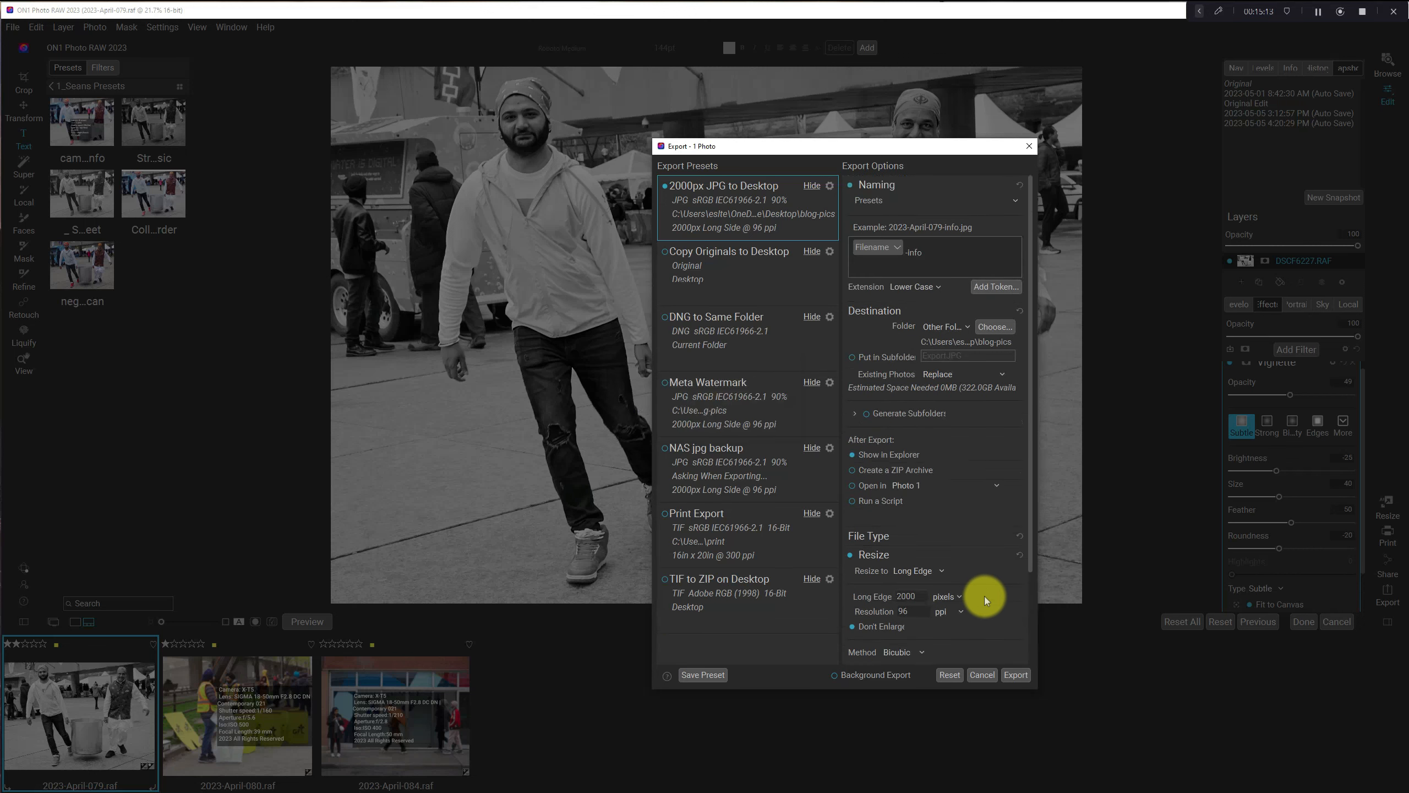
{"action": "scroll", "coordinate": [984, 598], "scroll_direction": "down", "scroll_amount": 4}
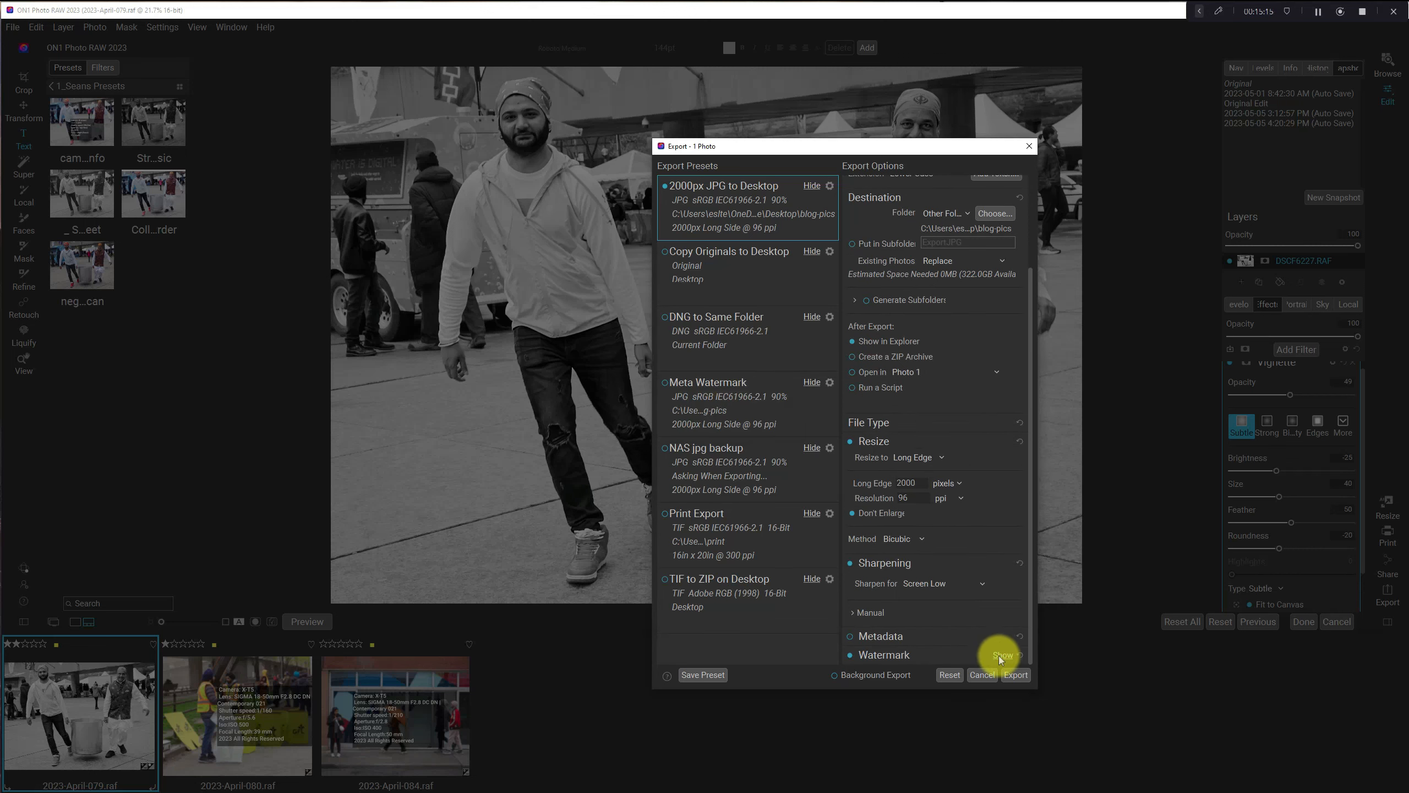
- Expand the Watermark settings, collapse Logo, and add a Text Watermark
{"action": "left_click", "coordinate": [1003, 656]}
{"action": "scroll", "coordinate": [985, 571], "scroll_direction": "down", "scroll_amount": 5}
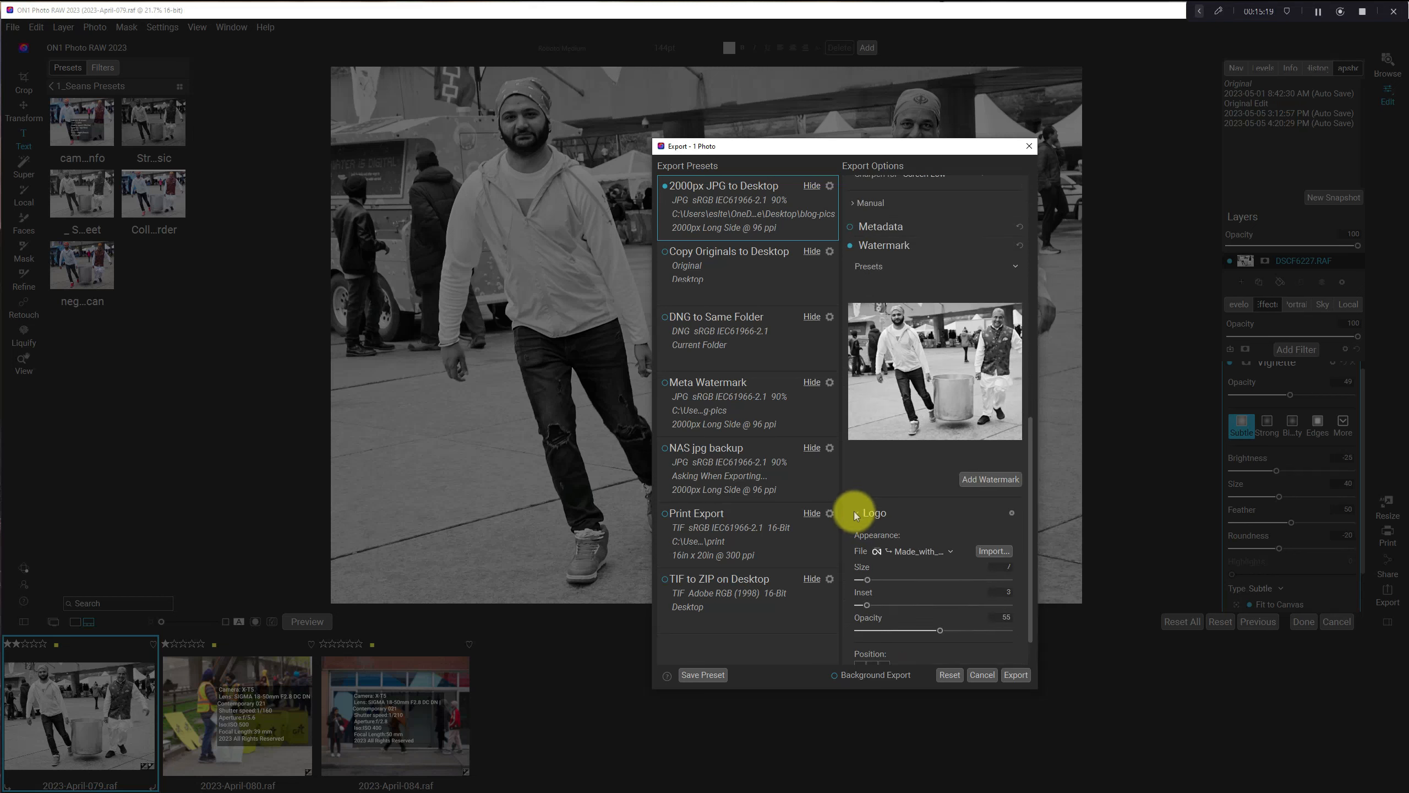
{"action": "left_click", "coordinate": [857, 513]}
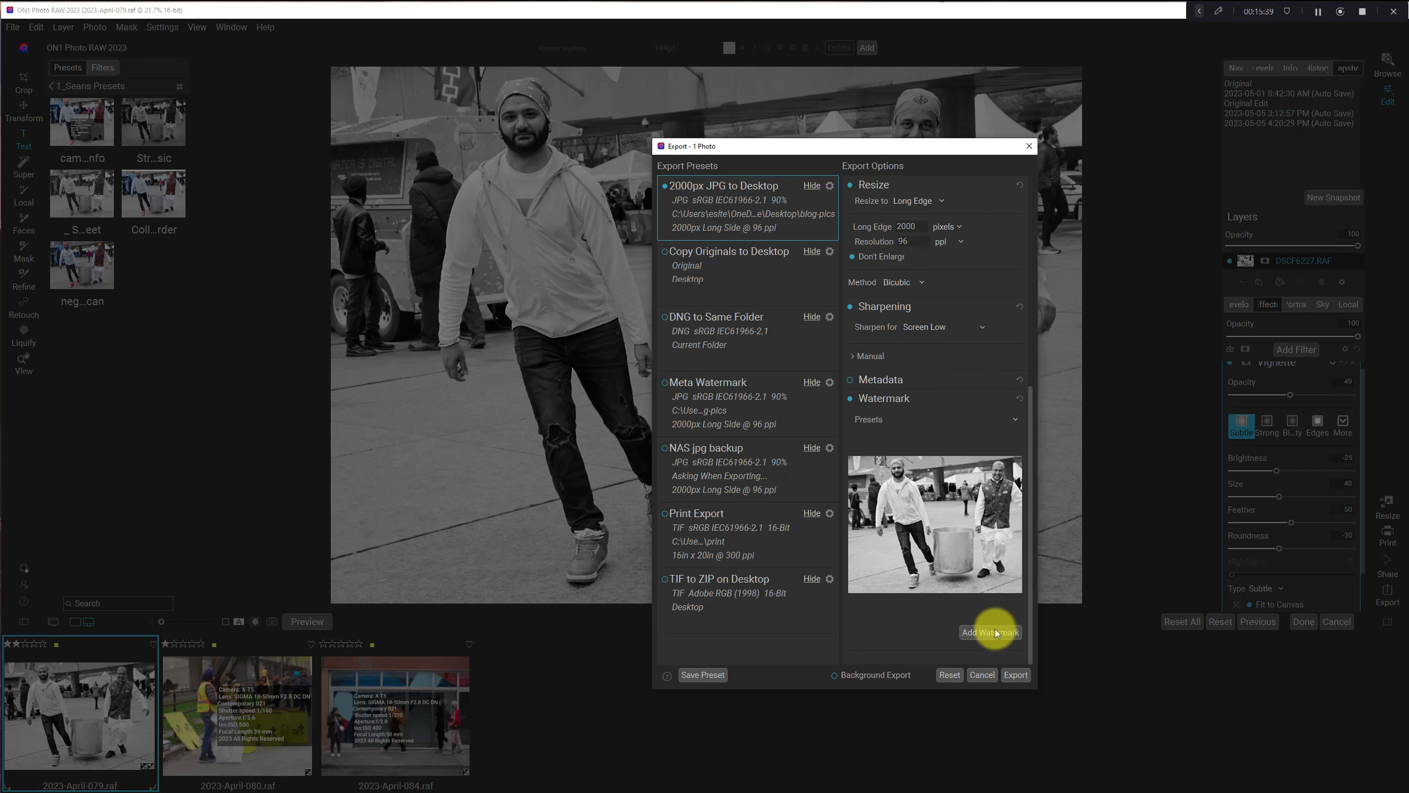
{"action": "left_click", "coordinate": [980, 632]}
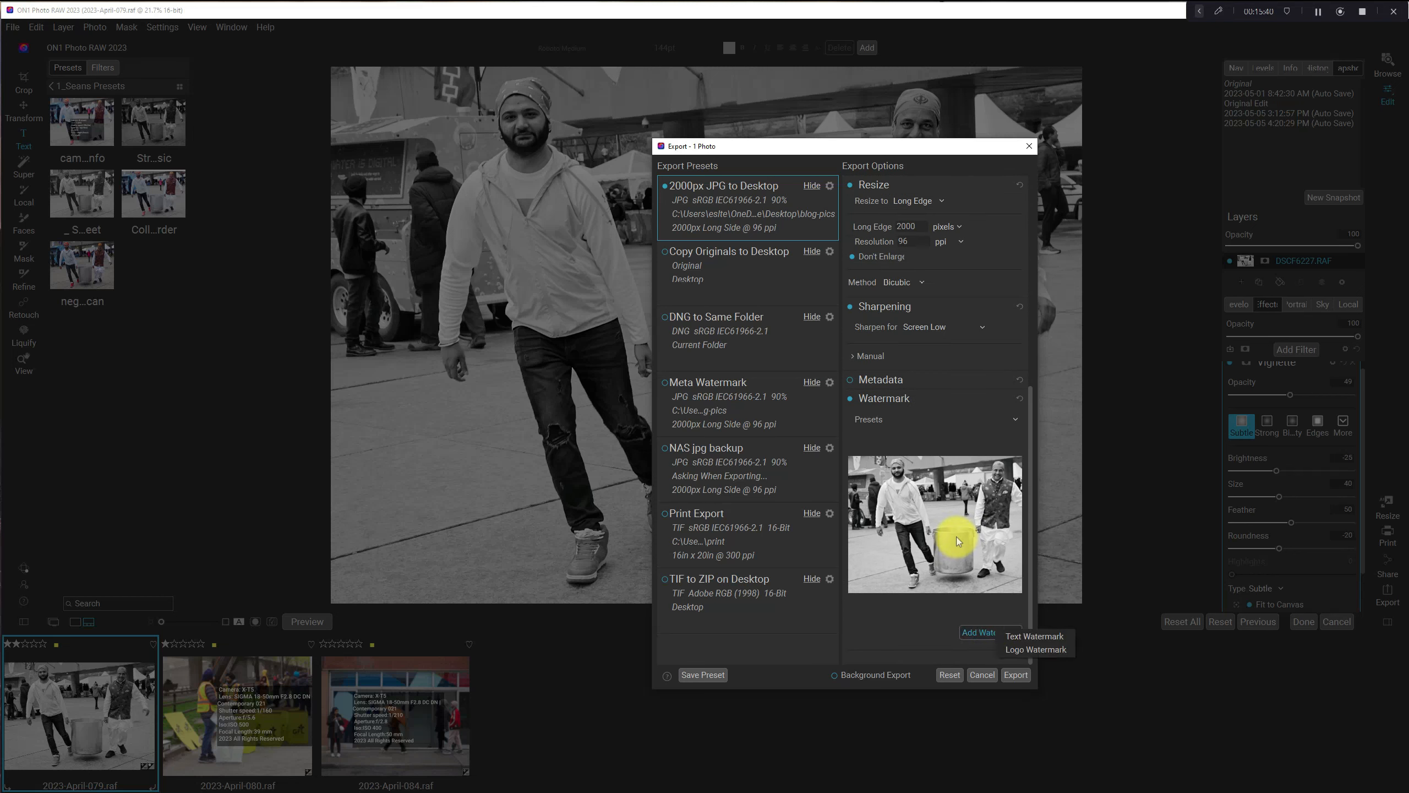
{"action": "left_click", "coordinate": [1026, 637]}
- Delete the default 'Your Text' wording from the watermark text box
{"action": "scroll", "coordinate": [965, 558], "scroll_direction": "down", "scroll_amount": 4}
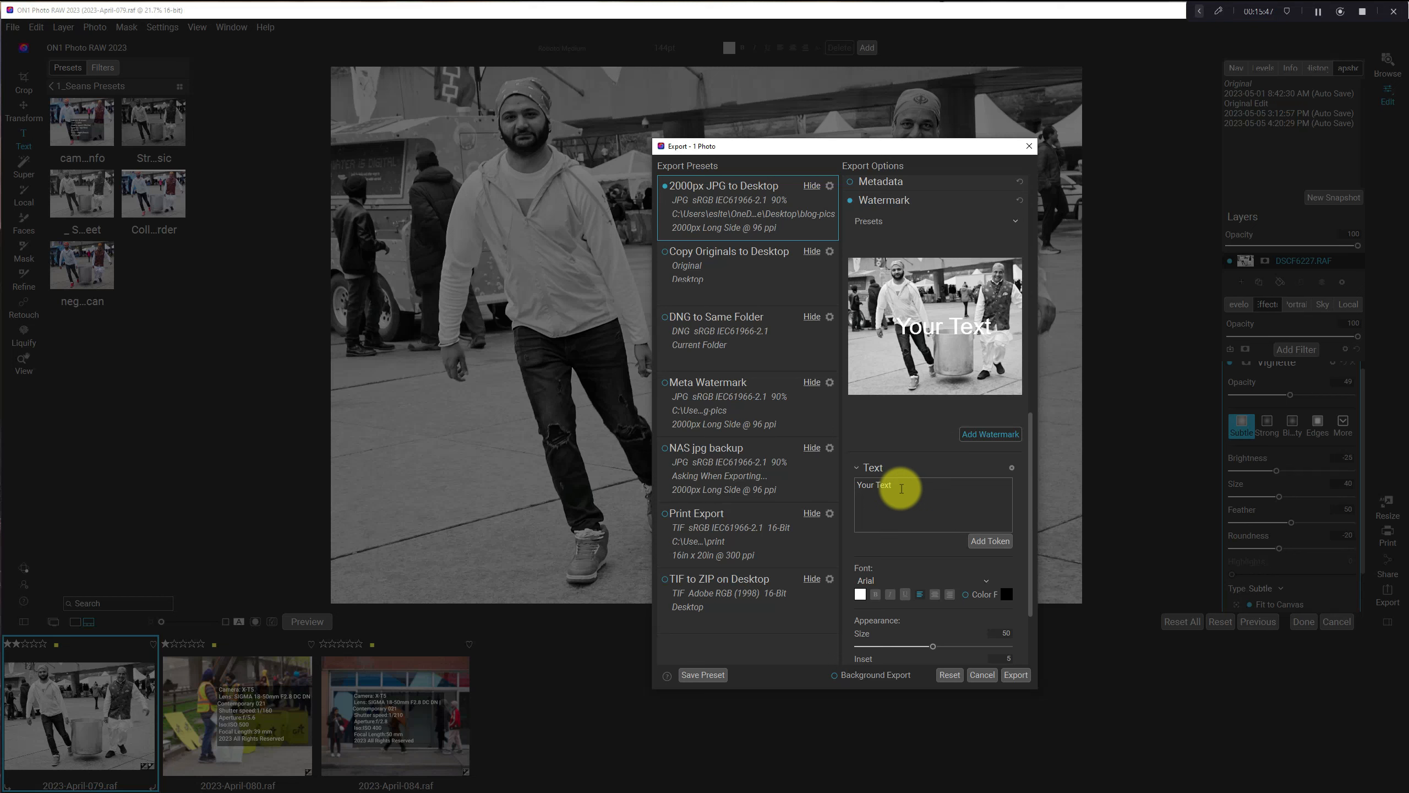
{"action": "left_click_drag", "start_coordinate": [901, 488], "coordinate": [853, 486]}
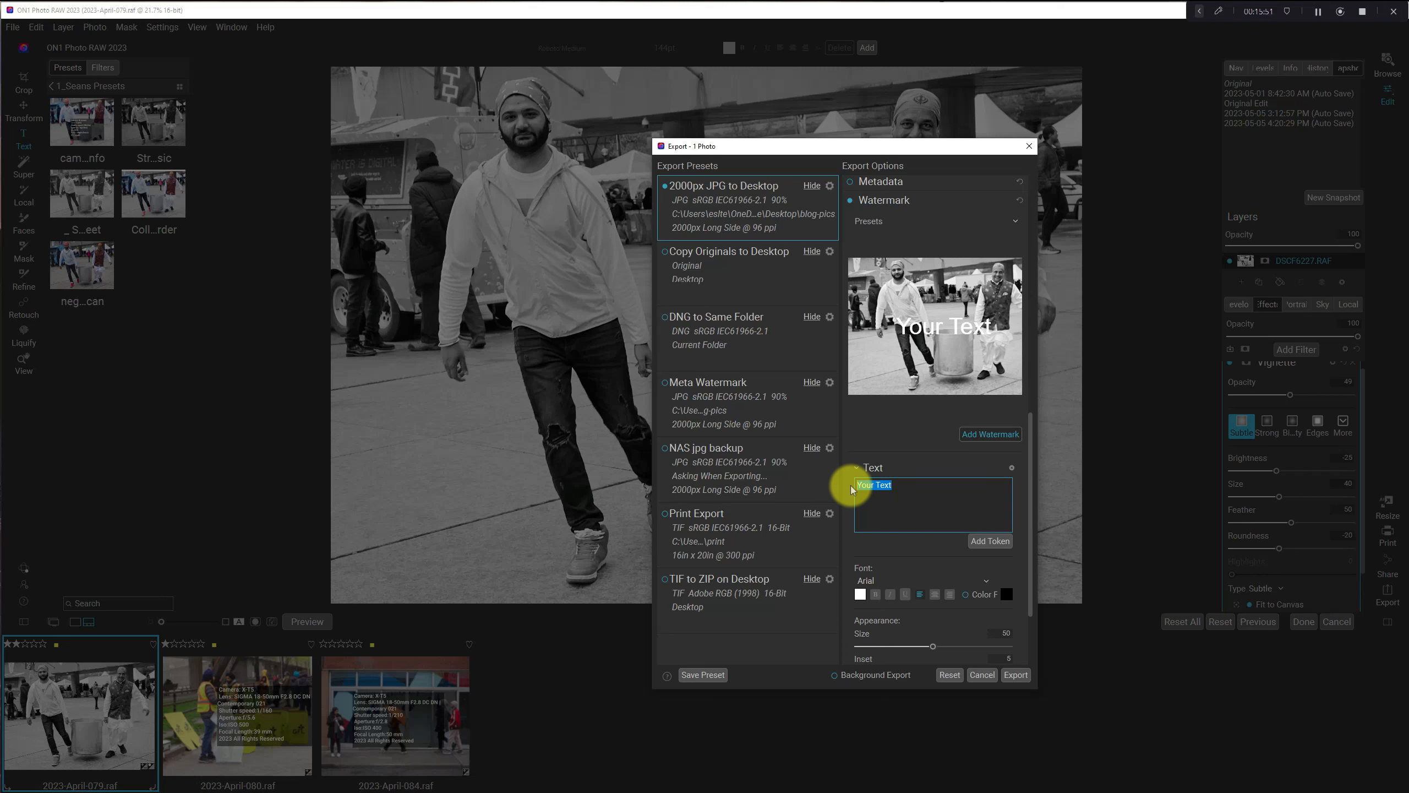
{"action": "key", "text": "BackSpace"}
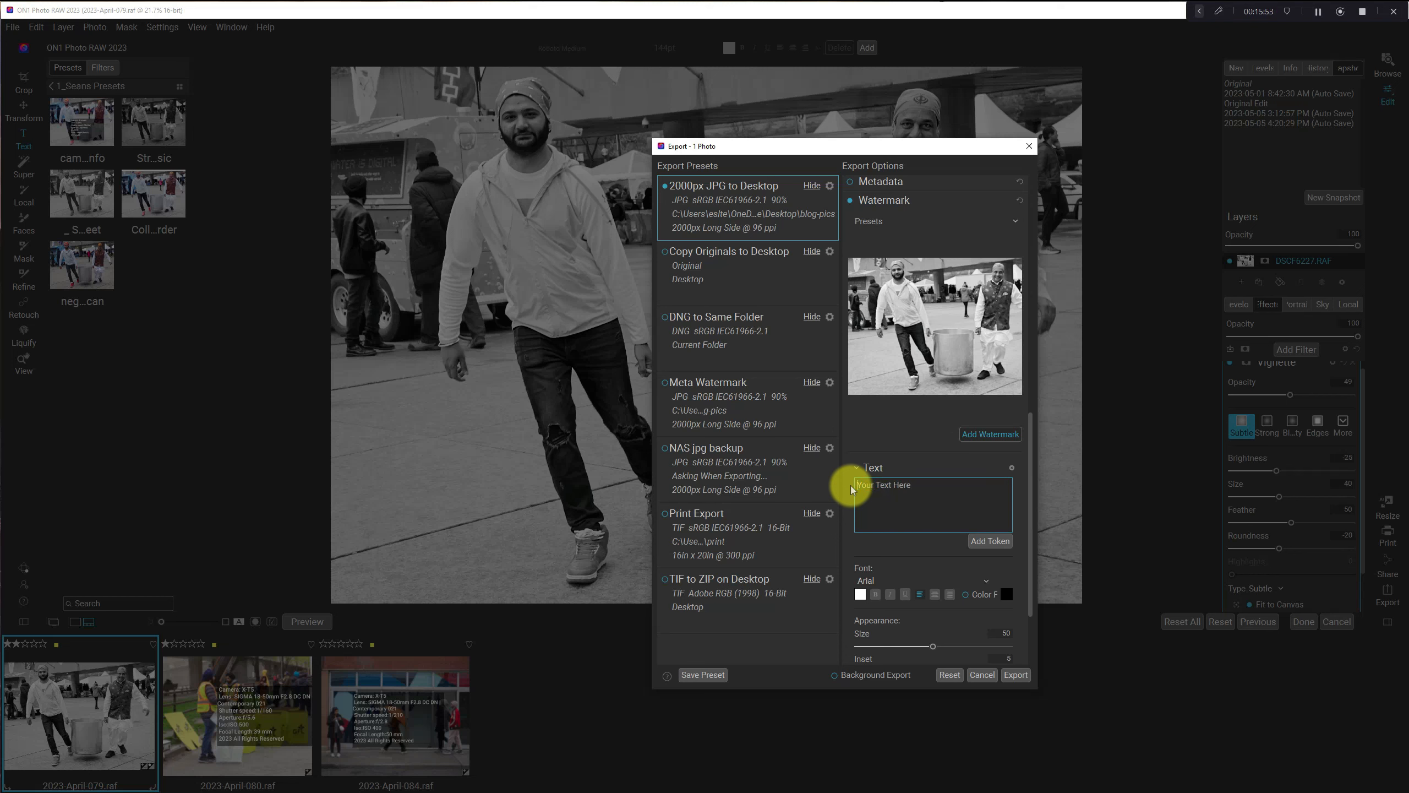
{"action": "left_click", "coordinate": [983, 544]}
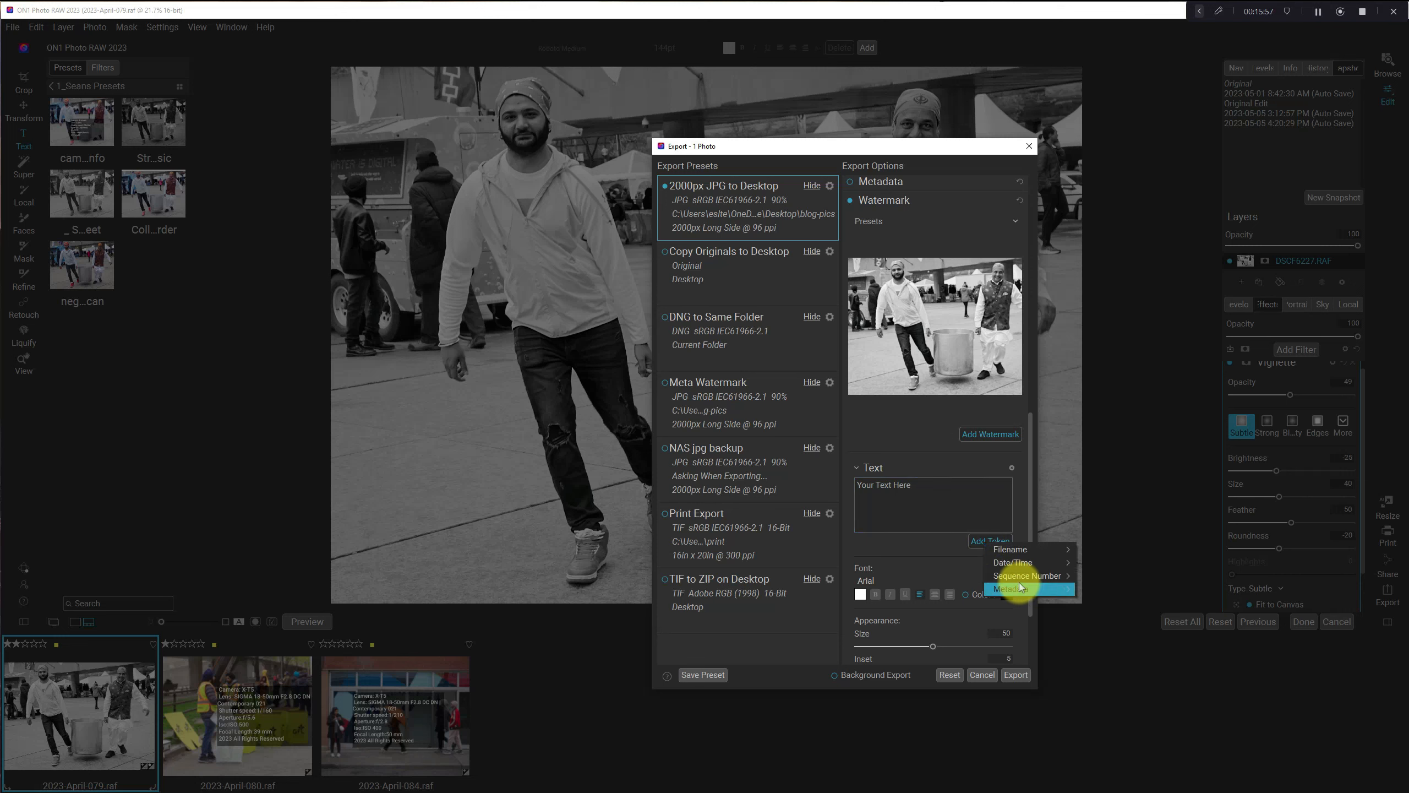
- Insert the camera Make and Model tokens into the watermark text
{"action": "mouse_move", "coordinate": [1015, 590]}
{"action": "mouse_move", "coordinate": [1097, 595]}
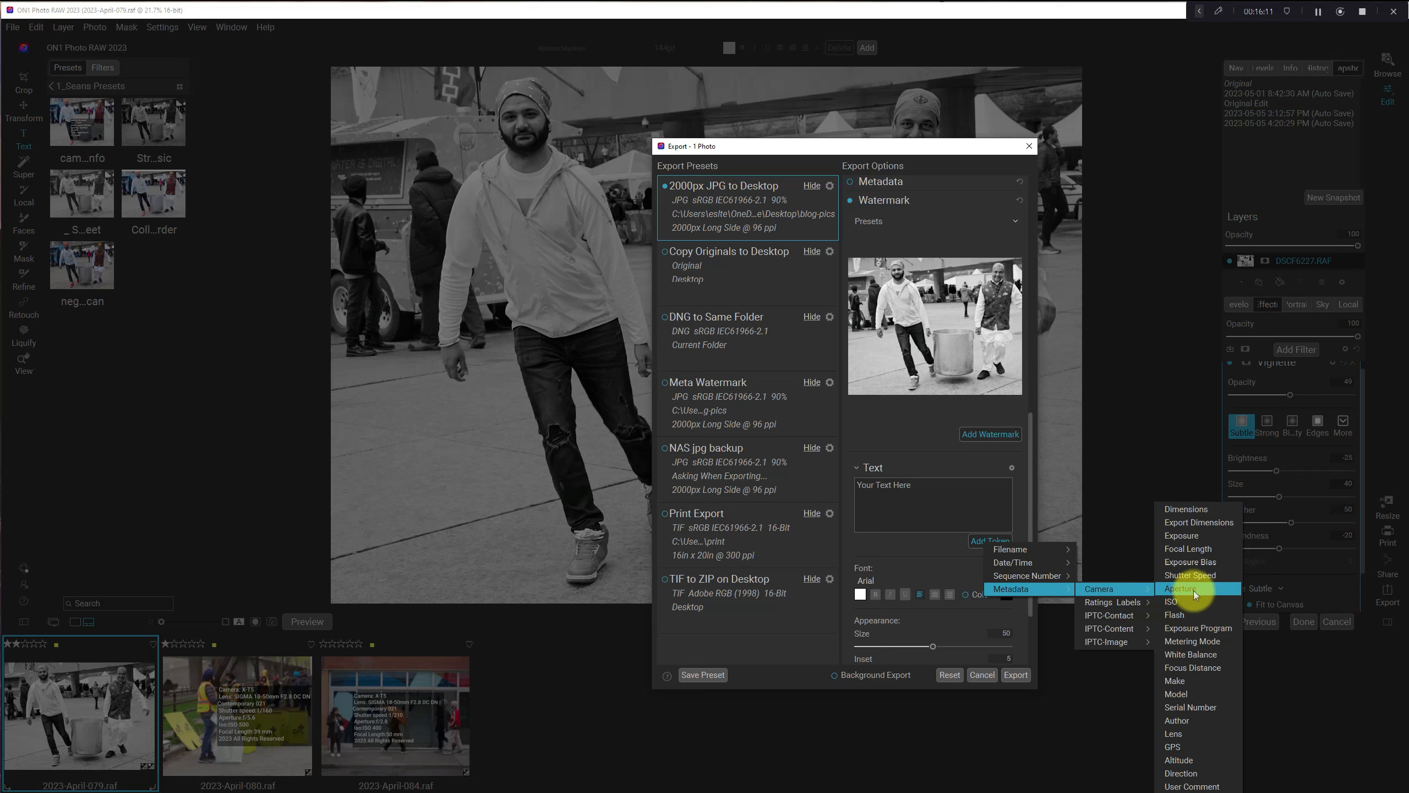
{"action": "left_click", "coordinate": [1195, 682]}
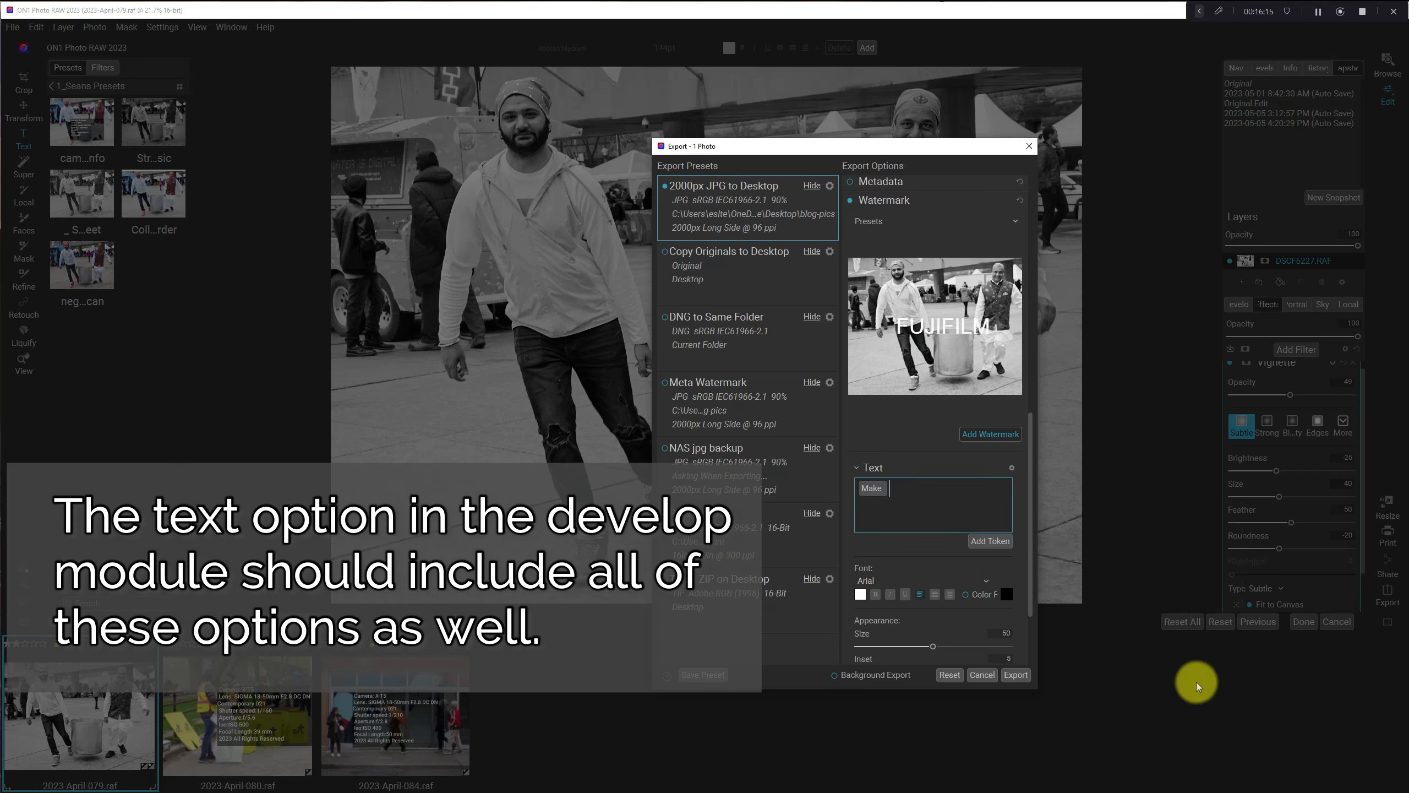
{"action": "left_click", "coordinate": [985, 542]}
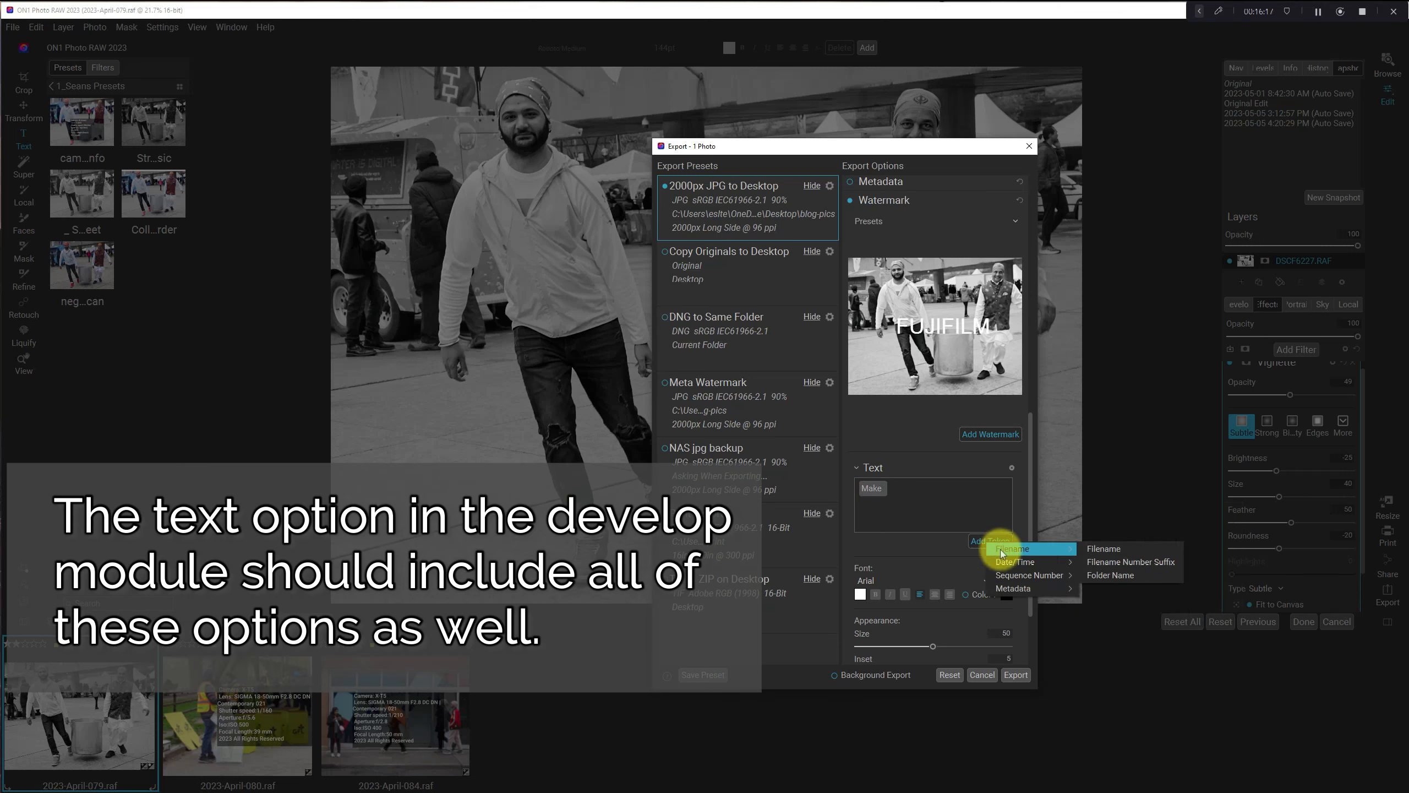
{"action": "left_click", "coordinate": [923, 498]}
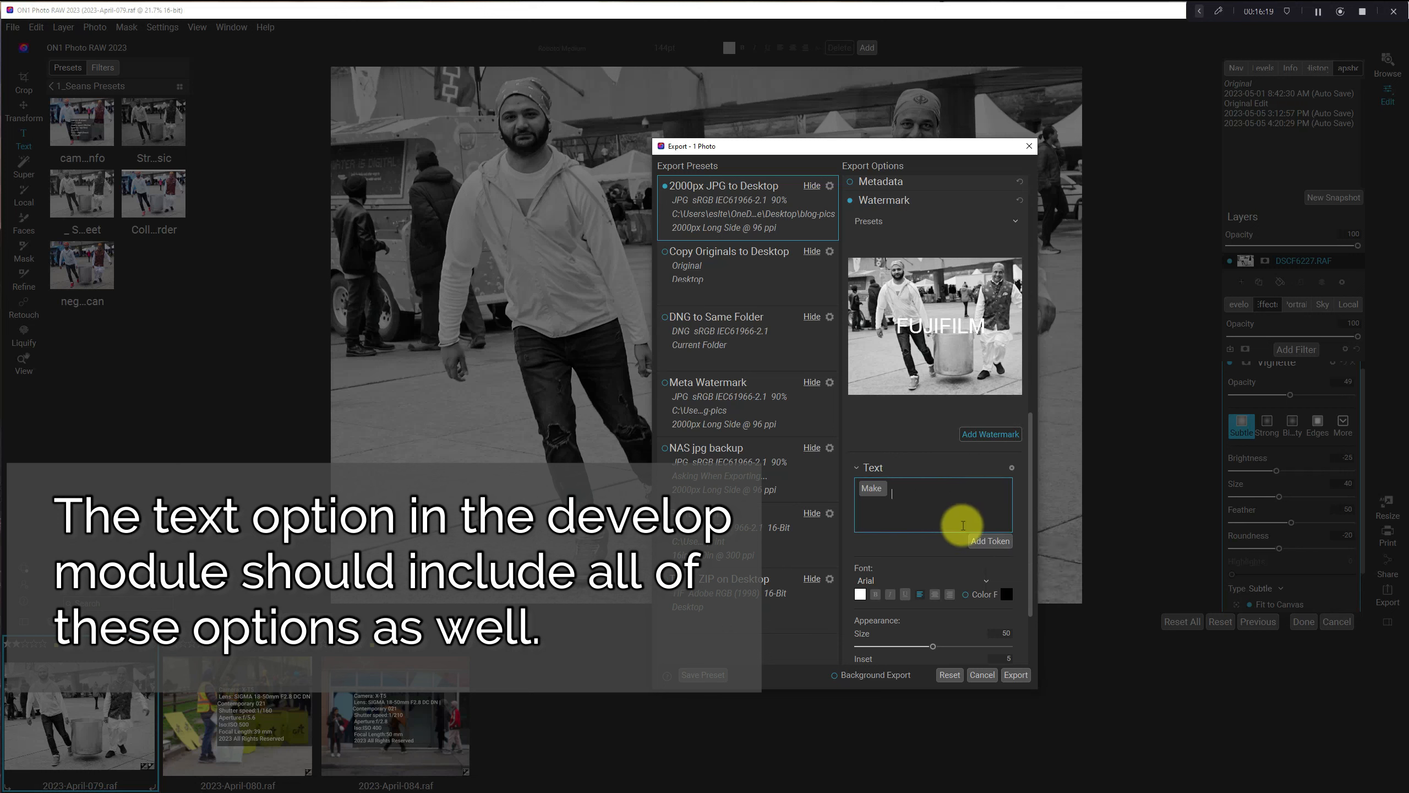
{"action": "left_click", "coordinate": [990, 542]}
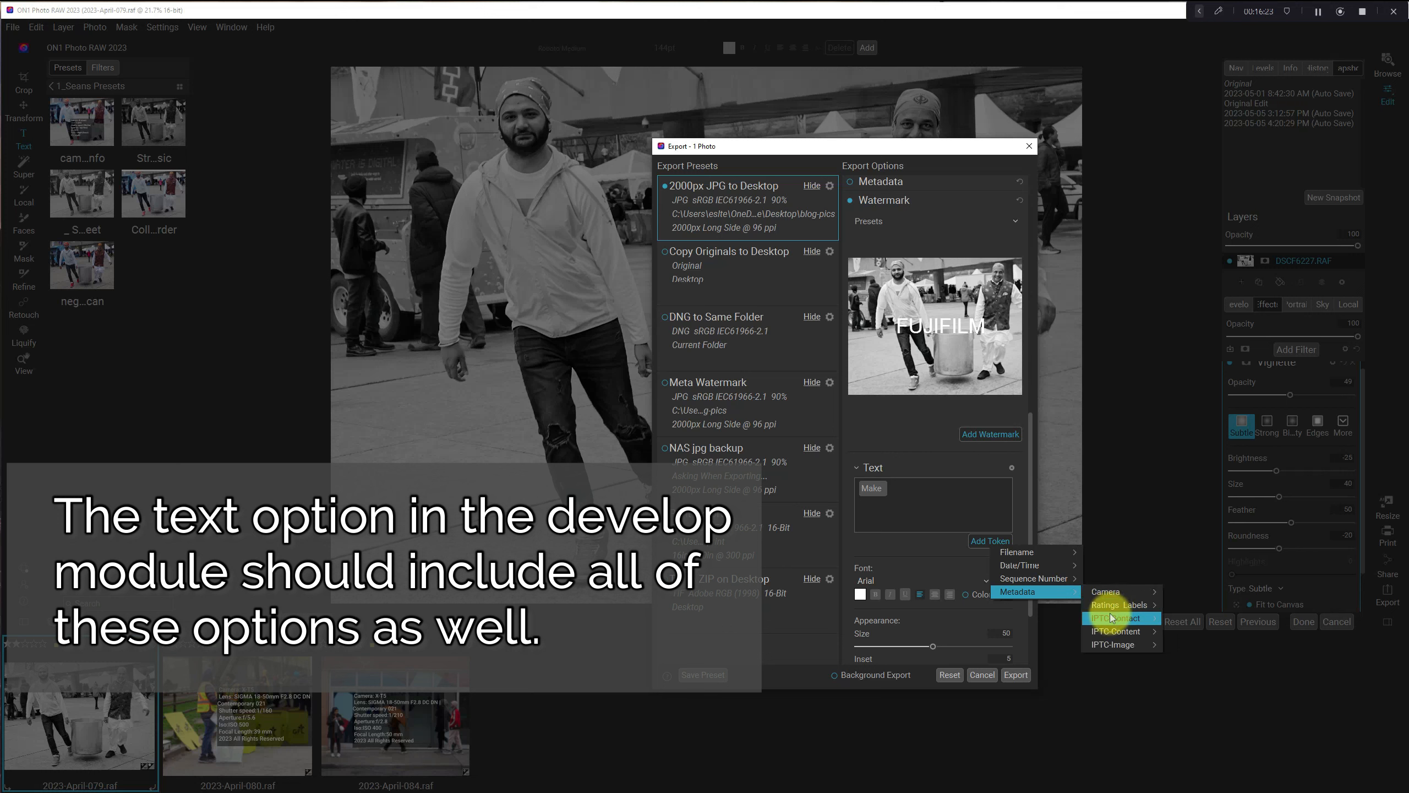
{"action": "mouse_move", "coordinate": [1151, 591]}
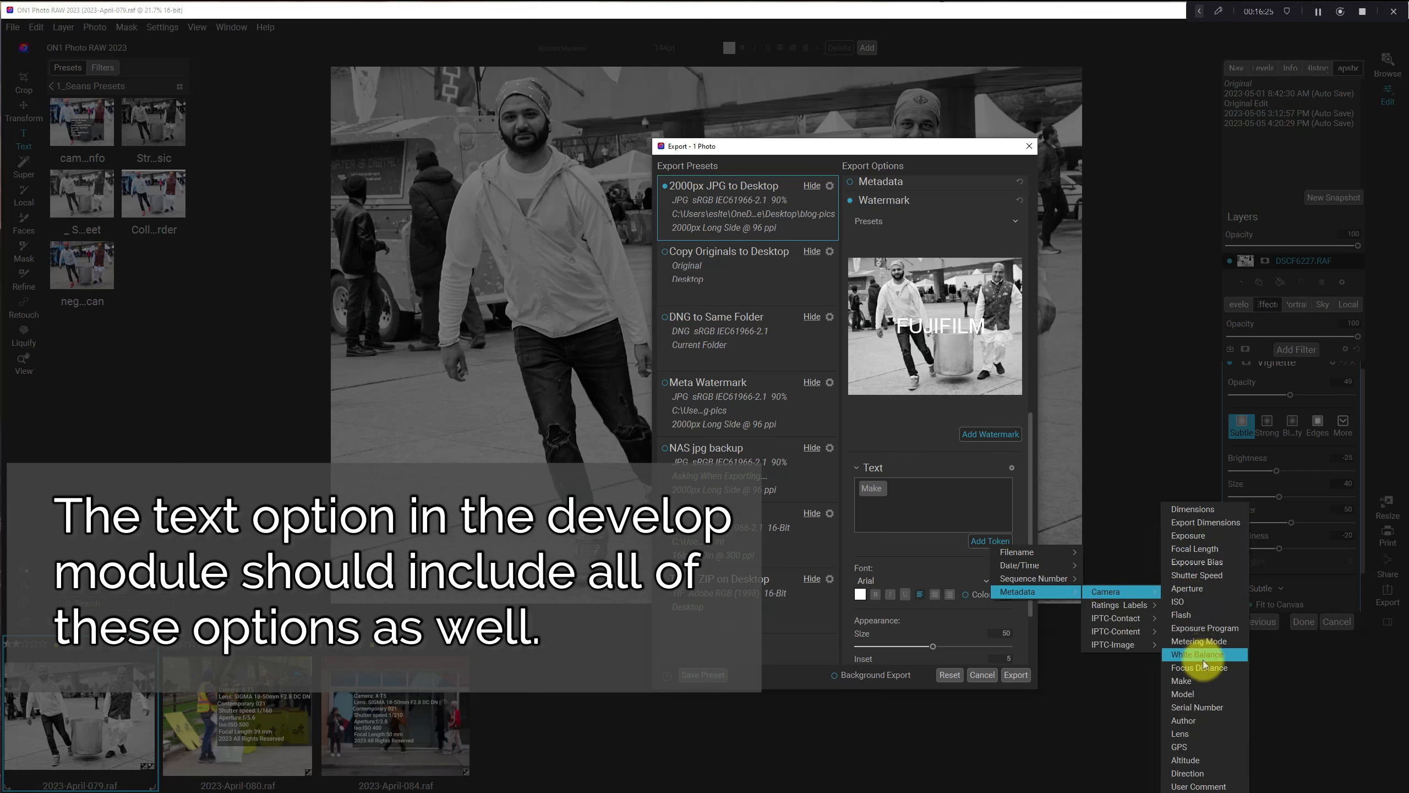
{"action": "left_click", "coordinate": [1187, 694]}
- Add Aperture and Shutter Speed tokens, each followed by a new line
{"action": "left_click", "coordinate": [990, 540]}
{"action": "mouse_move", "coordinate": [1021, 583]}
{"action": "left_click", "coordinate": [1195, 592]}
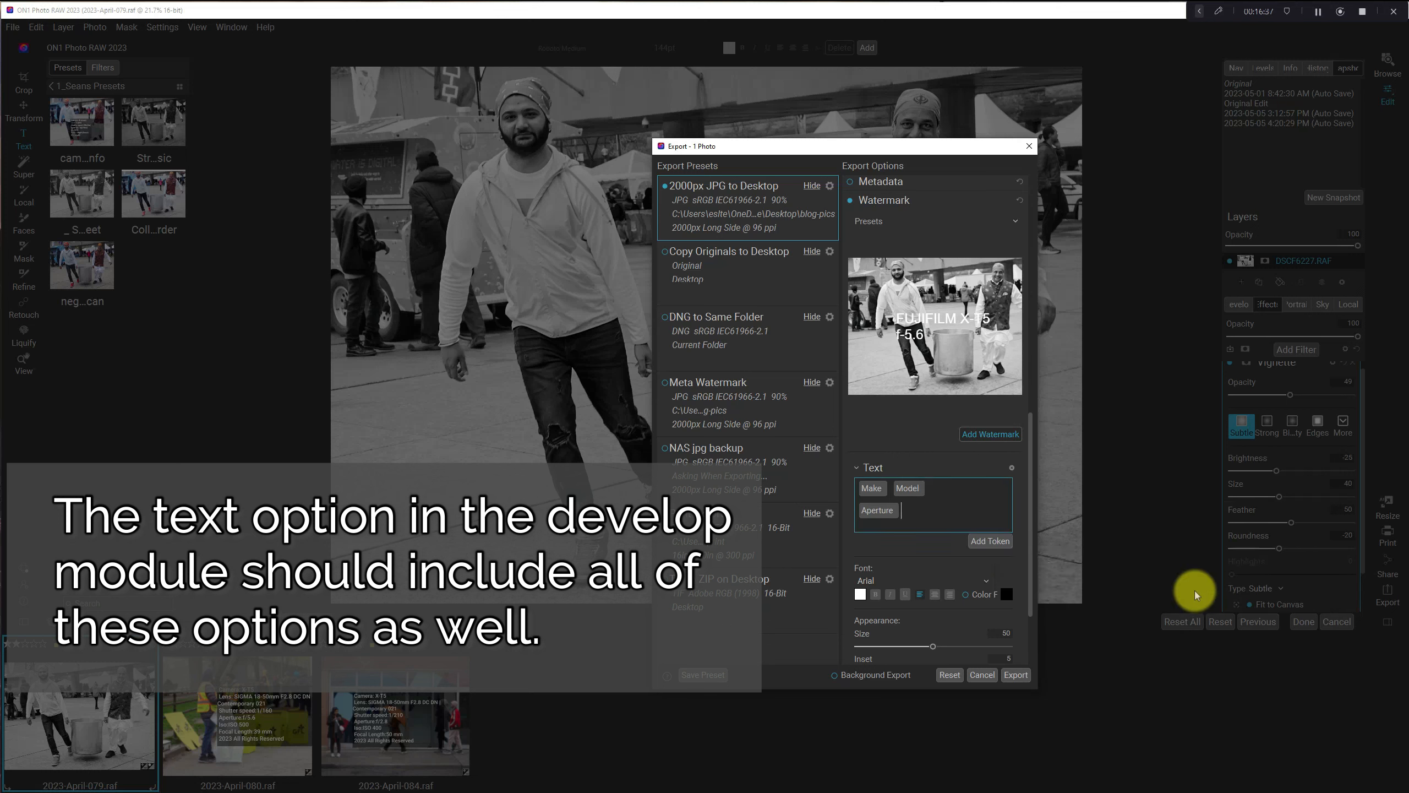
{"action": "key", "text": "Return"}
{"action": "left_click", "coordinate": [992, 541]}
{"action": "mouse_move", "coordinate": [1137, 589]}
{"action": "left_click", "coordinate": [1208, 576]}
{"action": "key", "text": "Return"}
- Add the ISO and Focal Length tokens to the watermark text
{"action": "left_click", "coordinate": [981, 542]}
{"action": "mouse_move", "coordinate": [1019, 590]}
{"action": "mouse_move", "coordinate": [1105, 590]}
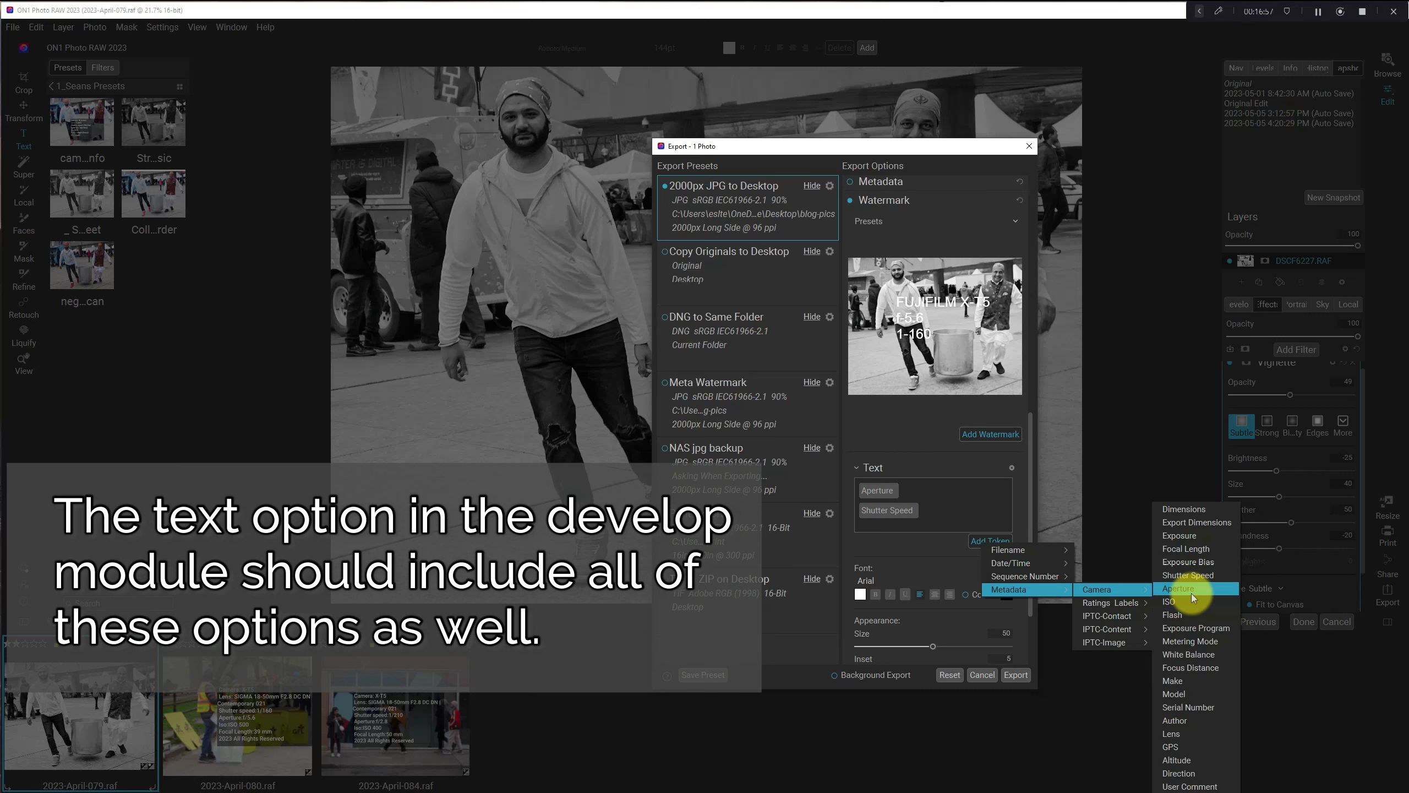
{"action": "left_click", "coordinate": [1175, 602]}
{"action": "left_click", "coordinate": [982, 540]}
{"action": "mouse_move", "coordinate": [1024, 584]}
{"action": "mouse_move", "coordinate": [1107, 585]}
{"action": "left_click", "coordinate": [1222, 549]}
- Add the Lens token on a new line and the IPTC Copyright token
{"action": "scroll", "coordinate": [946, 494], "scroll_direction": "up", "scroll_amount": 3}
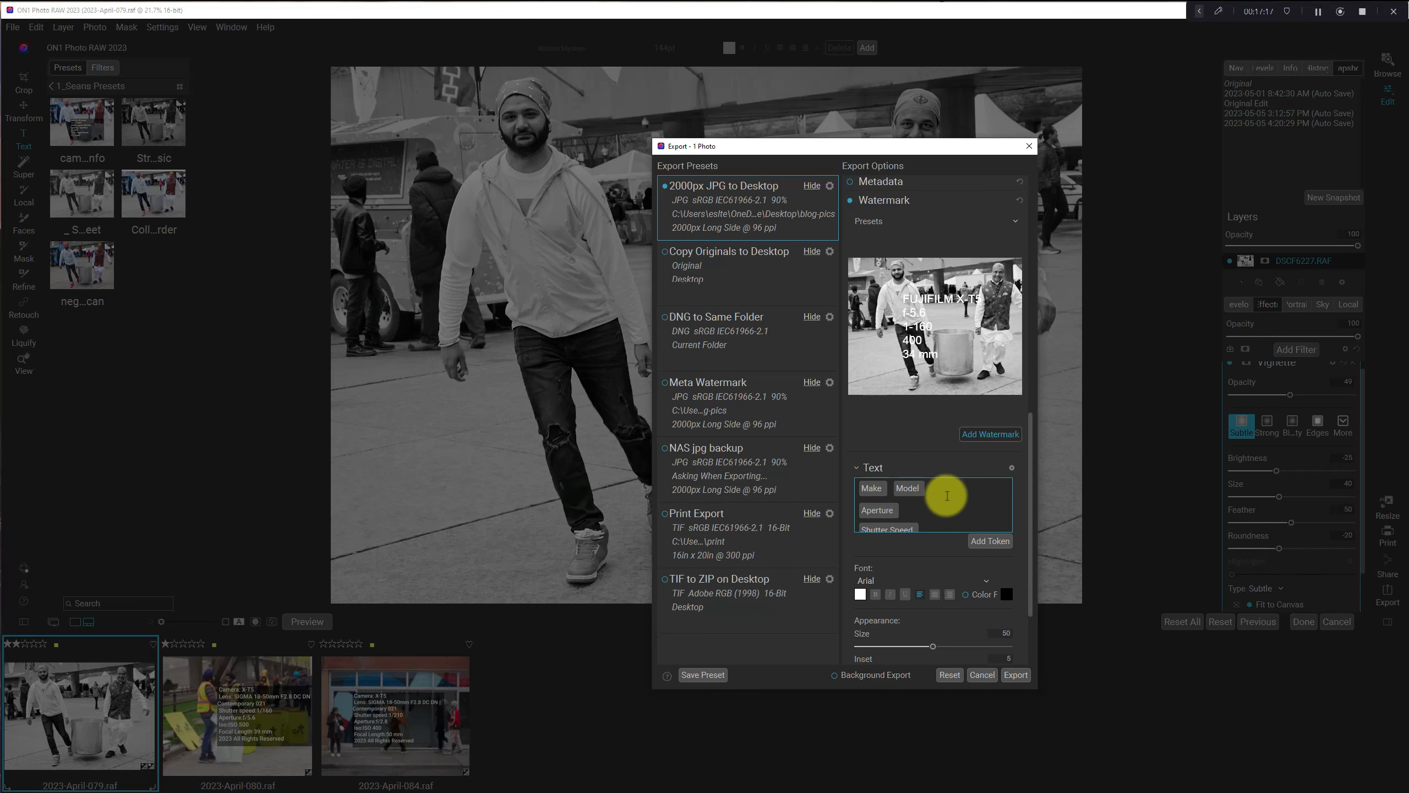
{"action": "left_click", "coordinate": [946, 493]}
{"action": "key", "text": "Return"}
{"action": "left_click", "coordinate": [980, 540]}
{"action": "left_click", "coordinate": [1177, 733]}
{"action": "scroll", "coordinate": [925, 481], "scroll_direction": "down", "scroll_amount": 4}
{"action": "left_click", "coordinate": [992, 509]}
{"action": "mouse_move", "coordinate": [1021, 554]}
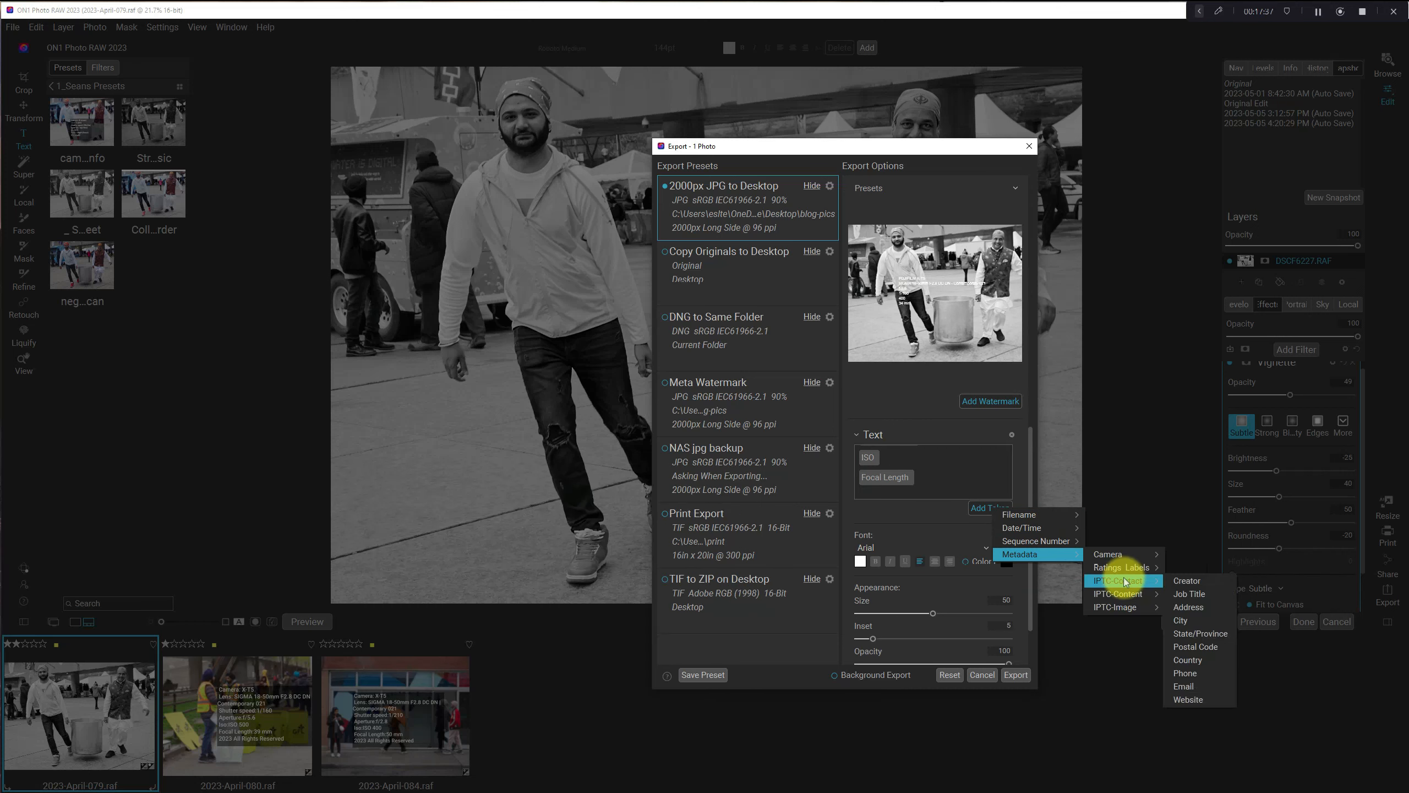
{"action": "mouse_move", "coordinate": [1115, 607]}
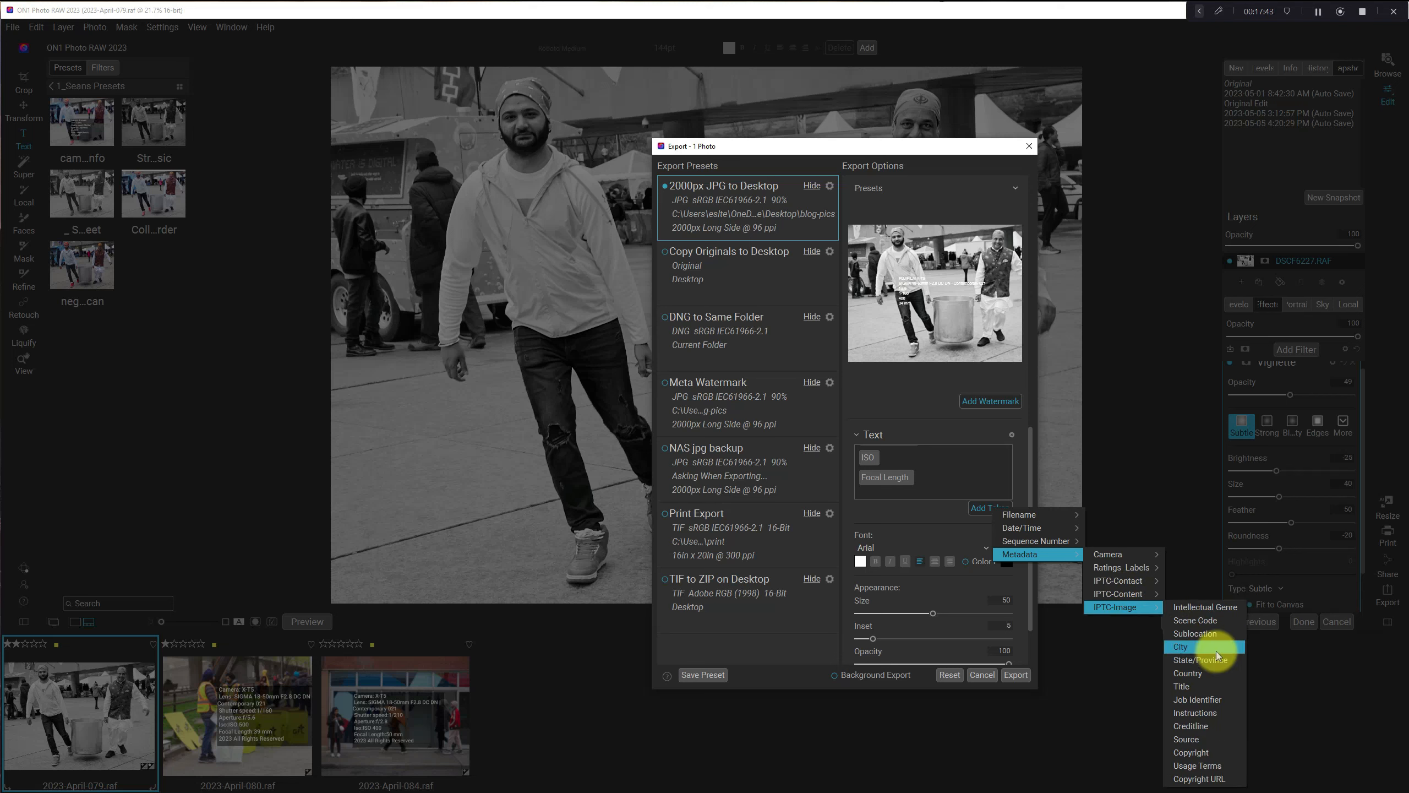
{"action": "left_click", "coordinate": [1216, 750]}
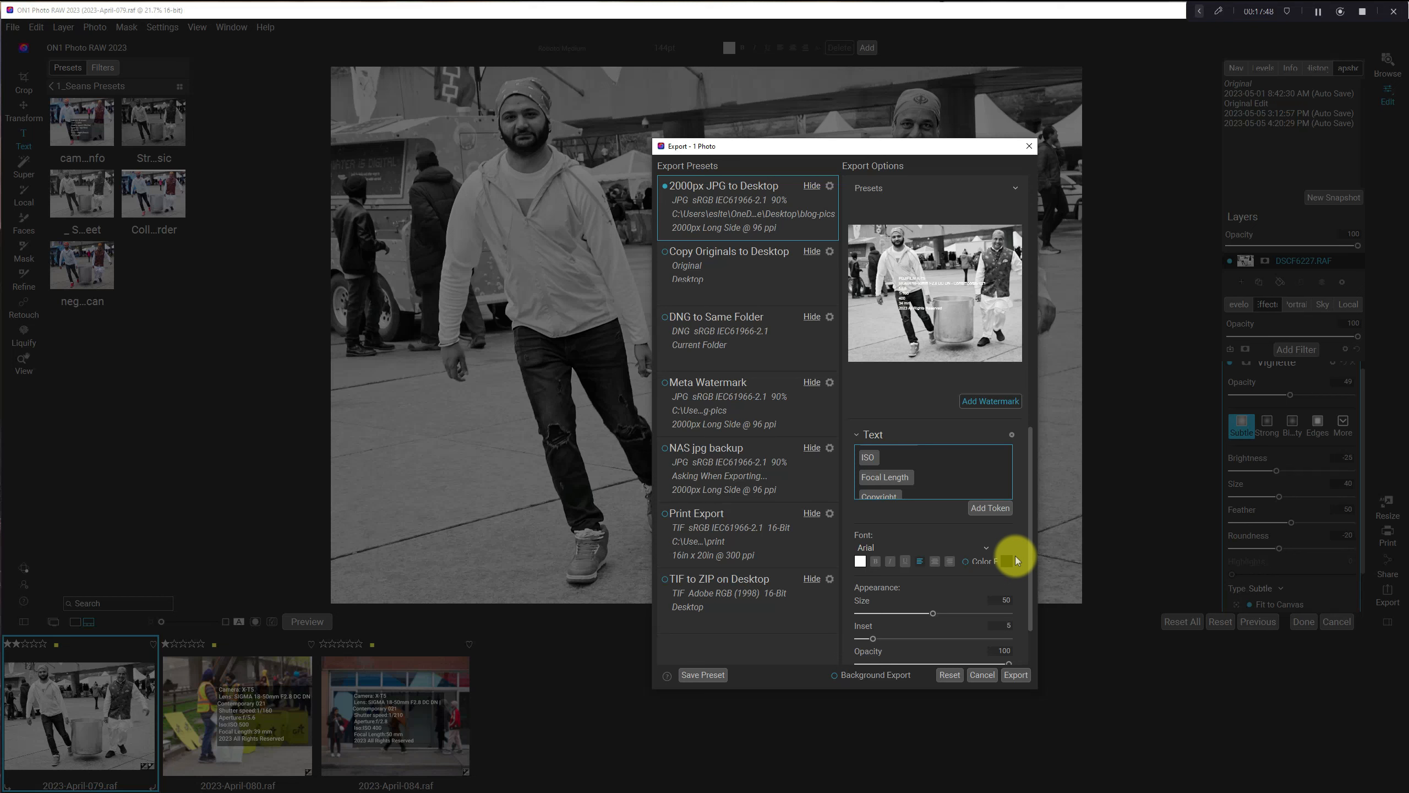
- Widen the Export dialog and turn on a Color Fill box behind the watermark text
{"action": "key", "text": "Up"}
{"action": "key", "text": "Up"}
{"action": "key", "text": "Up"}
{"action": "key", "text": "Up"}
{"action": "key", "text": "Up"}
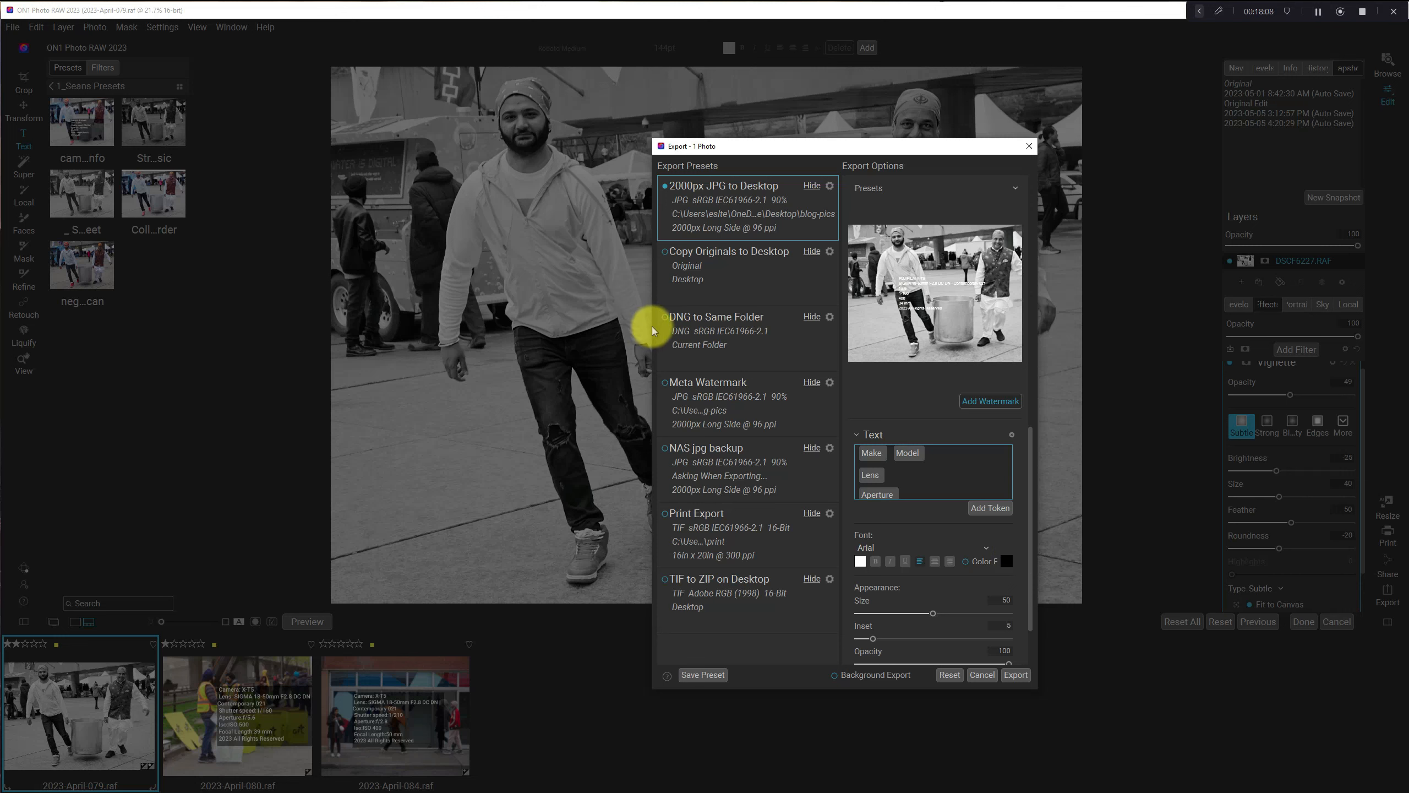
{"action": "left_click_drag", "start_coordinate": [652, 326], "coordinate": [449, 321]}
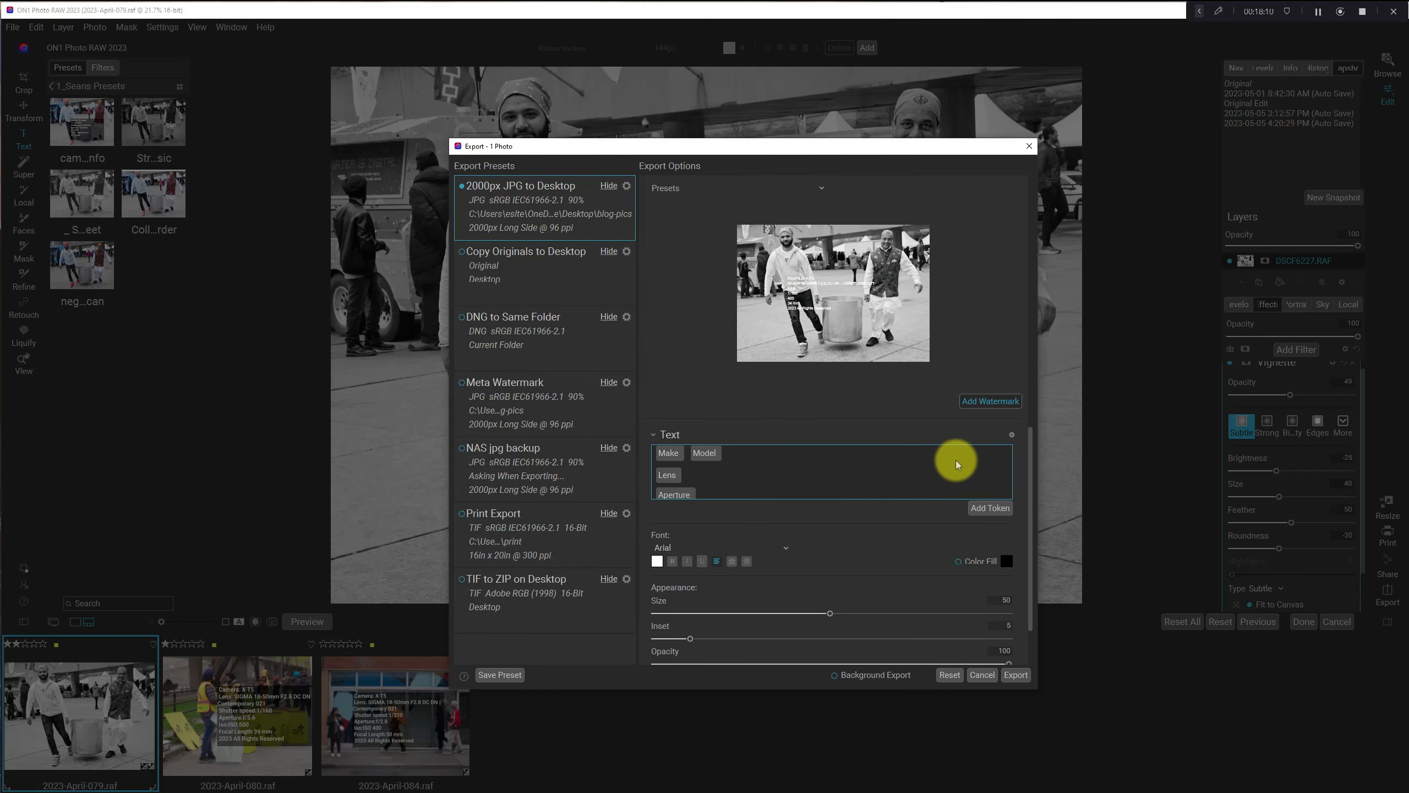
{"action": "left_click", "coordinate": [962, 561]}
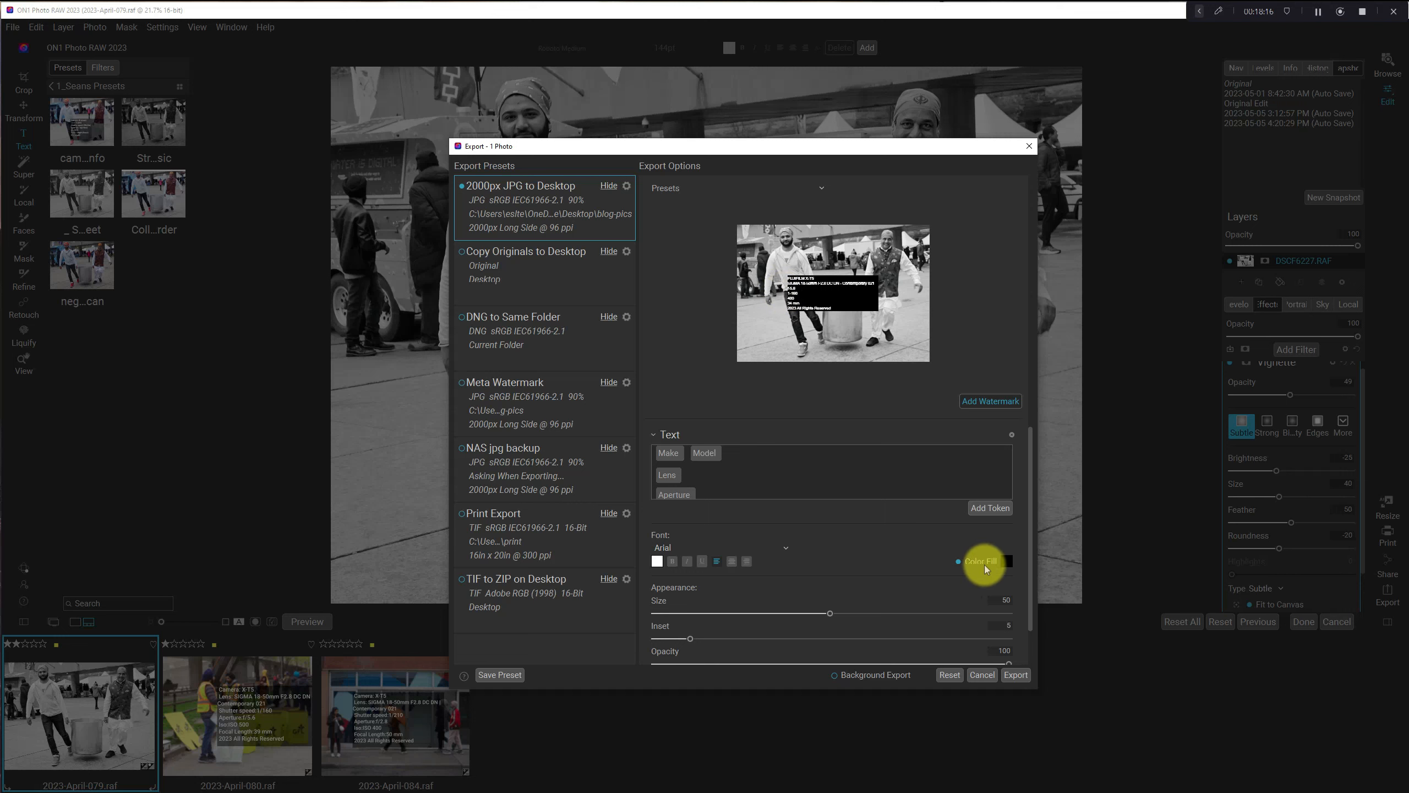
- Lower the watermark opacity to 80 so its black box is semi-transparent
{"action": "scroll", "coordinate": [852, 560], "scroll_direction": "down", "scroll_amount": 2}
{"action": "scroll", "coordinate": [859, 553], "scroll_direction": "up", "scroll_amount": 1}
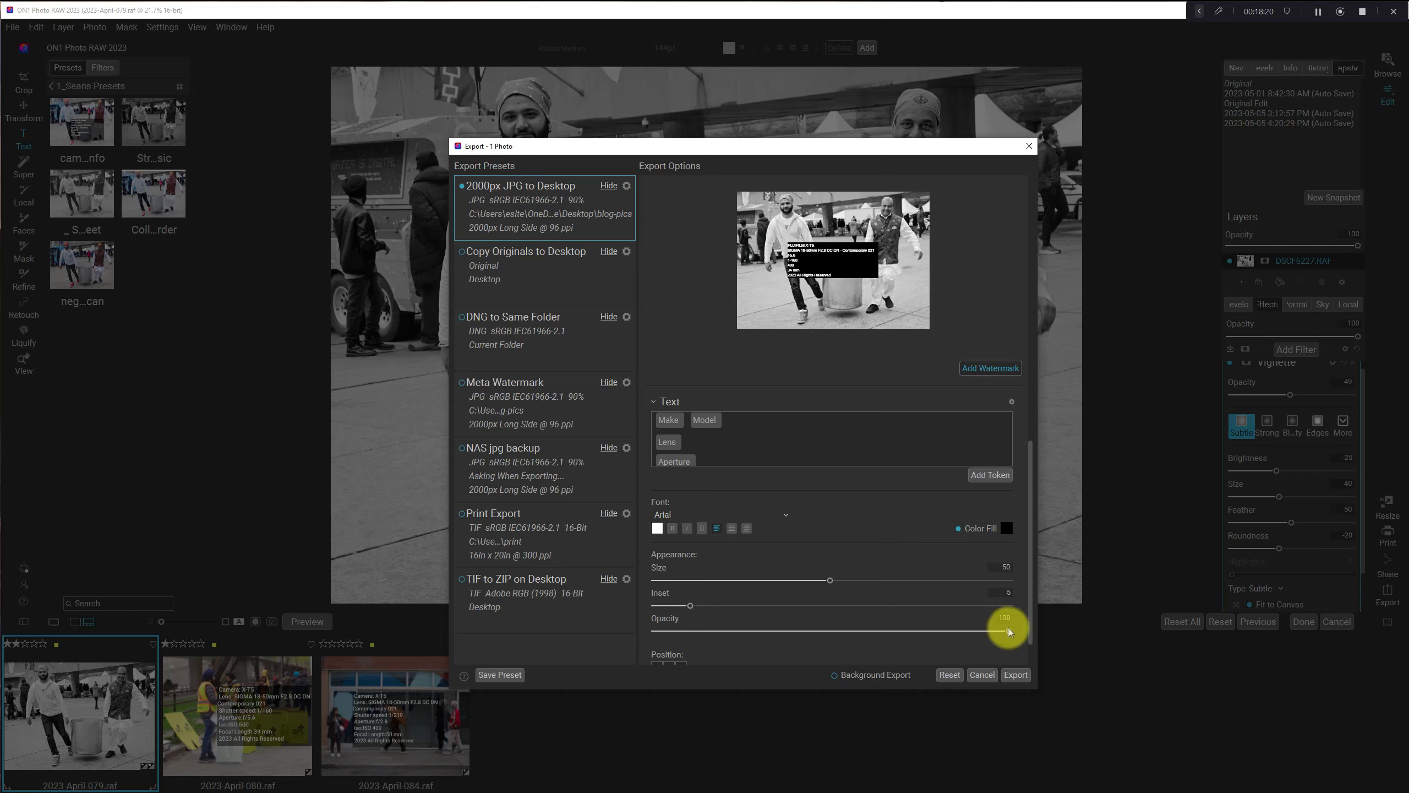
{"action": "mouse_move", "coordinate": [1009, 632]}
{"action": "left_mouse_down"}
{"action": "mouse_move", "coordinate": [702, 627]}
{"action": "mouse_move", "coordinate": [1030, 631]}
{"action": "mouse_move", "coordinate": [689, 613]}
{"action": "mouse_move", "coordinate": [998, 618]}
{"action": "left_mouse_up"}
{"action": "left_click_drag", "start_coordinate": [1005, 632], "coordinate": [976, 632]}
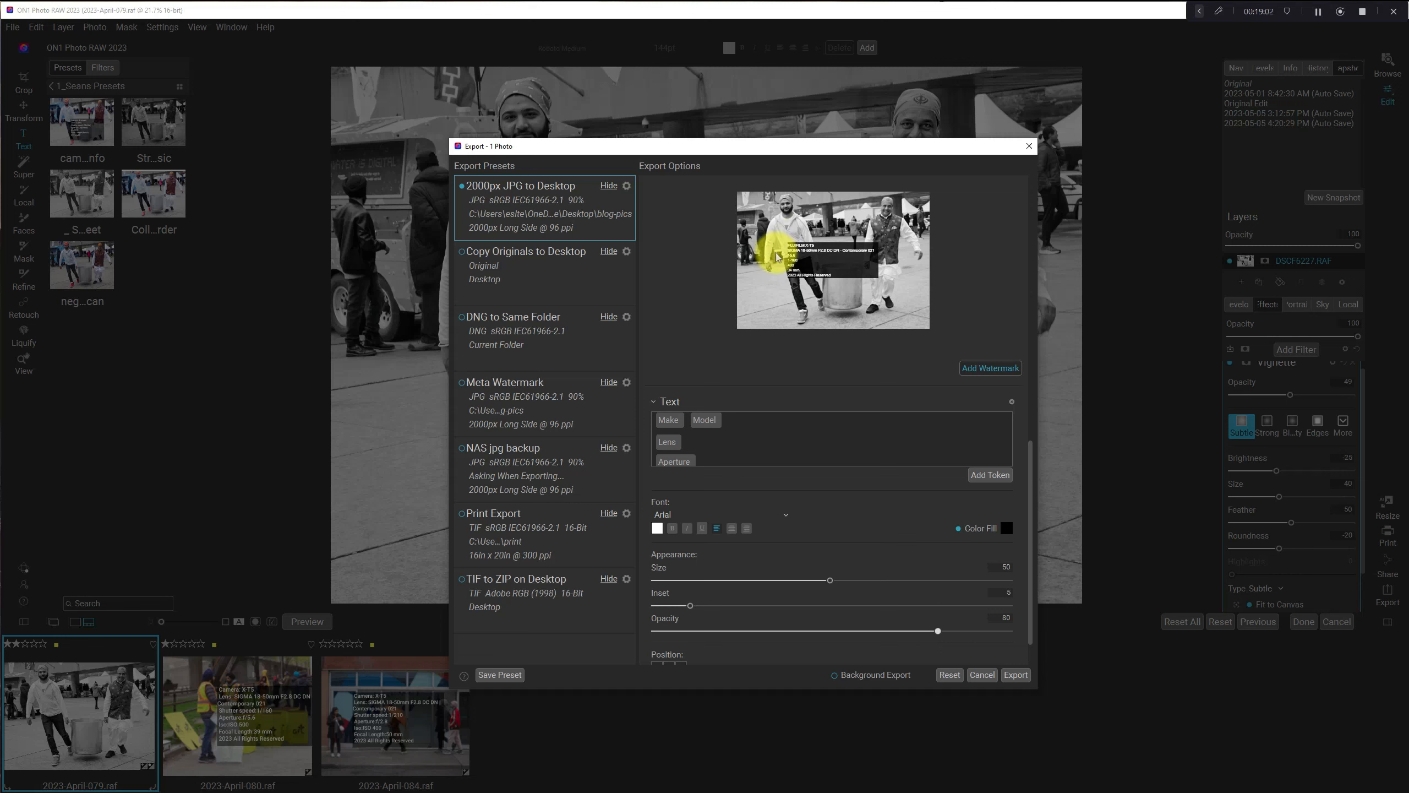
- Add a space before the Lens token, then step through the Aperture, Shutter Speed, ISO and Copyright lines
{"action": "left_click", "coordinate": [766, 432]}
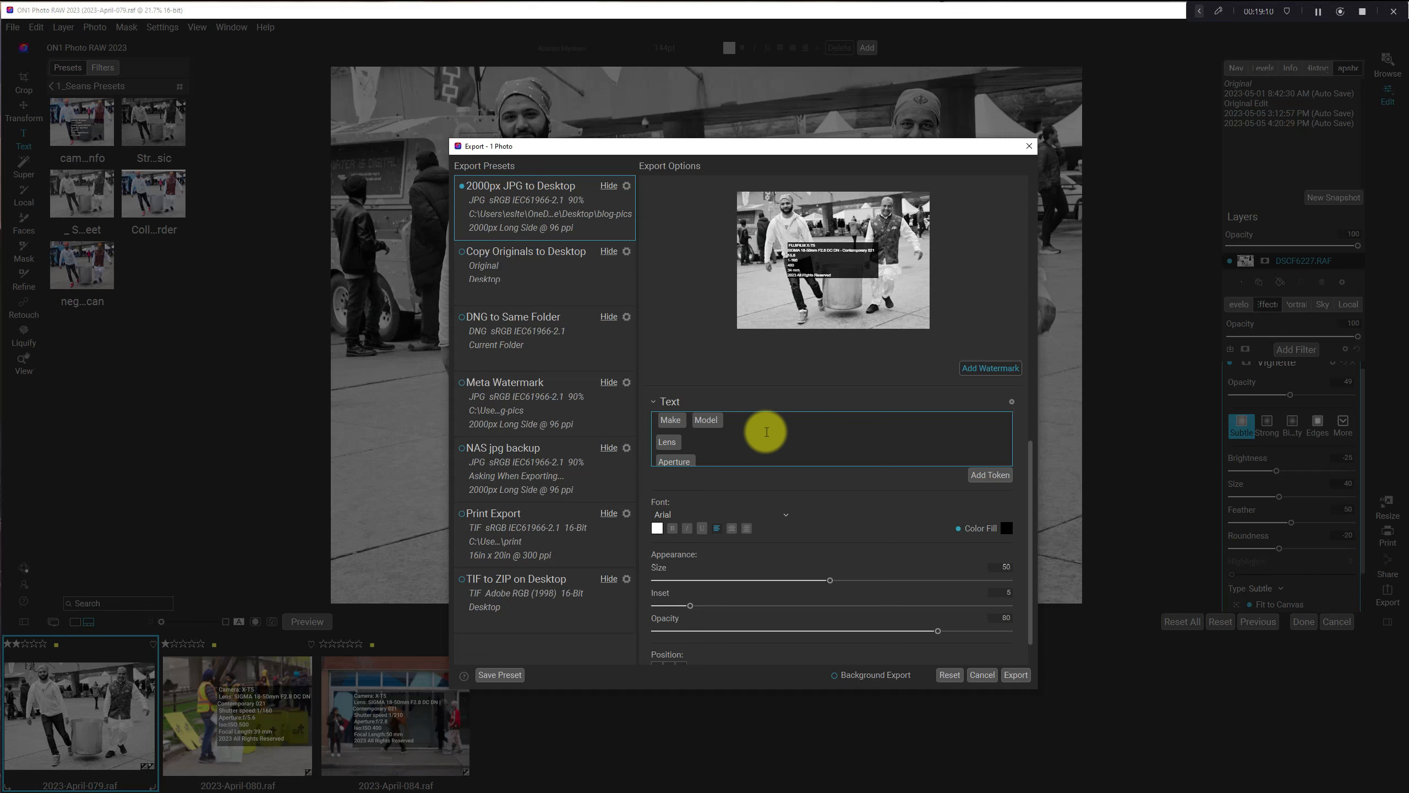
{"action": "key", "text": "Right"}
{"action": "key", "text": "Down"}
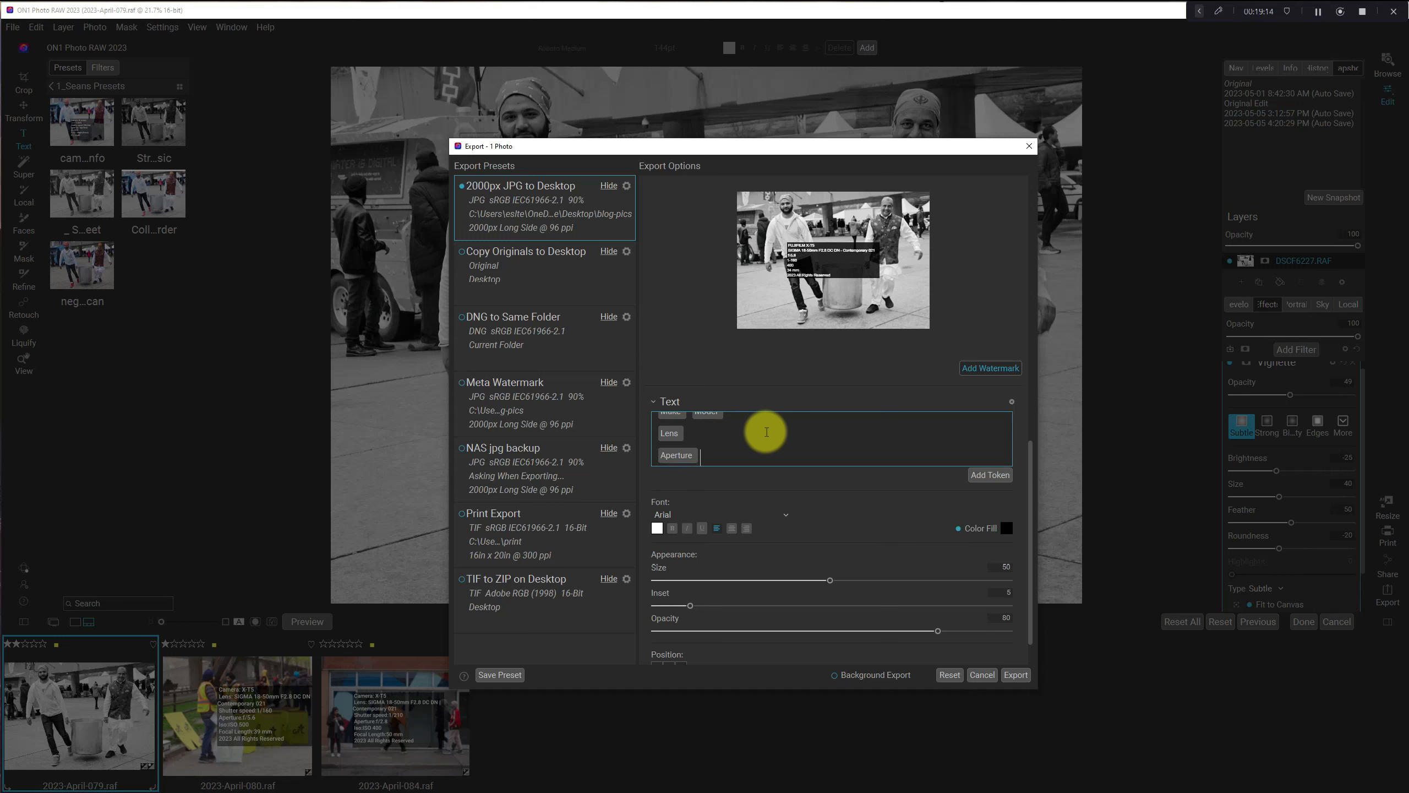
{"action": "key", "text": "Down"}
{"action": "key", "text": "Down"}
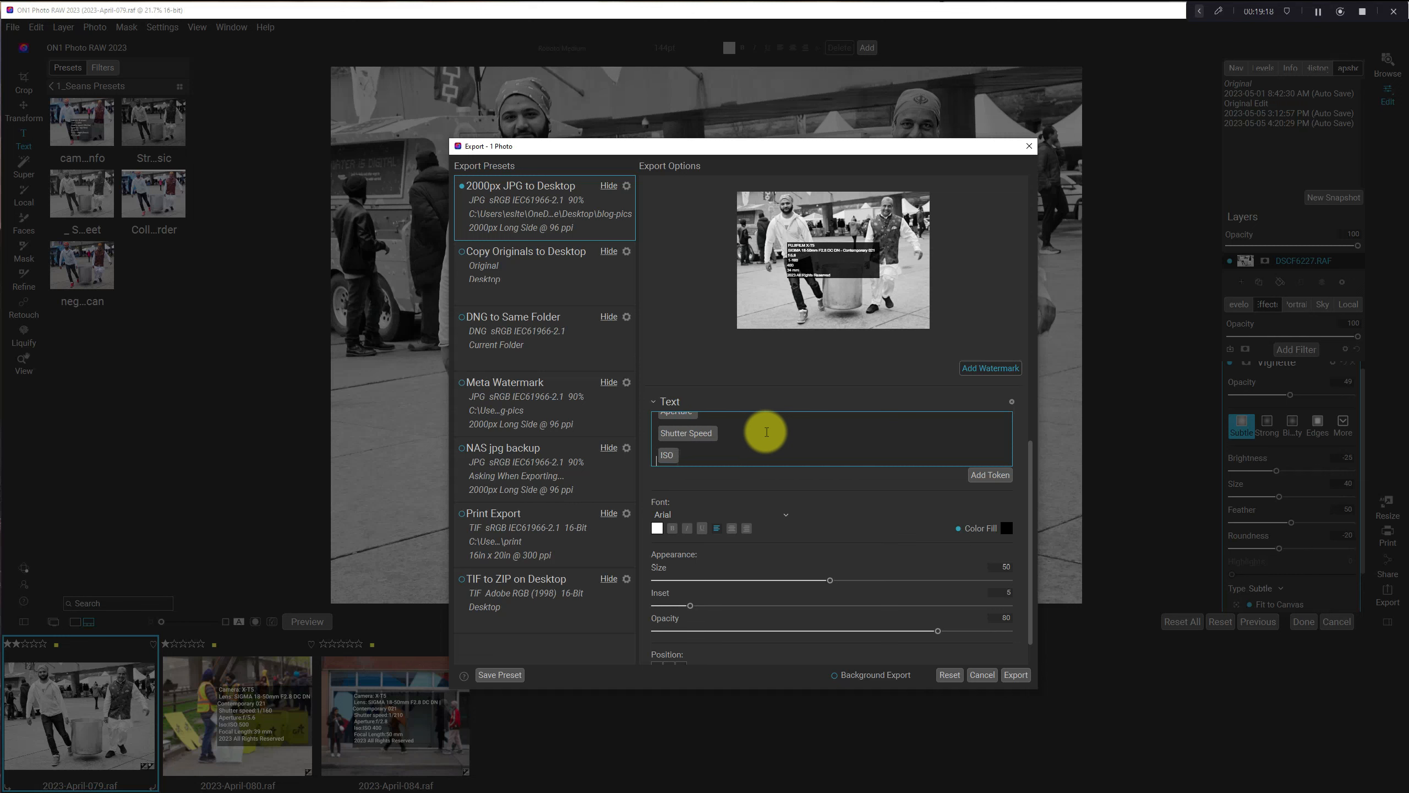
{"action": "key", "text": "Down"}
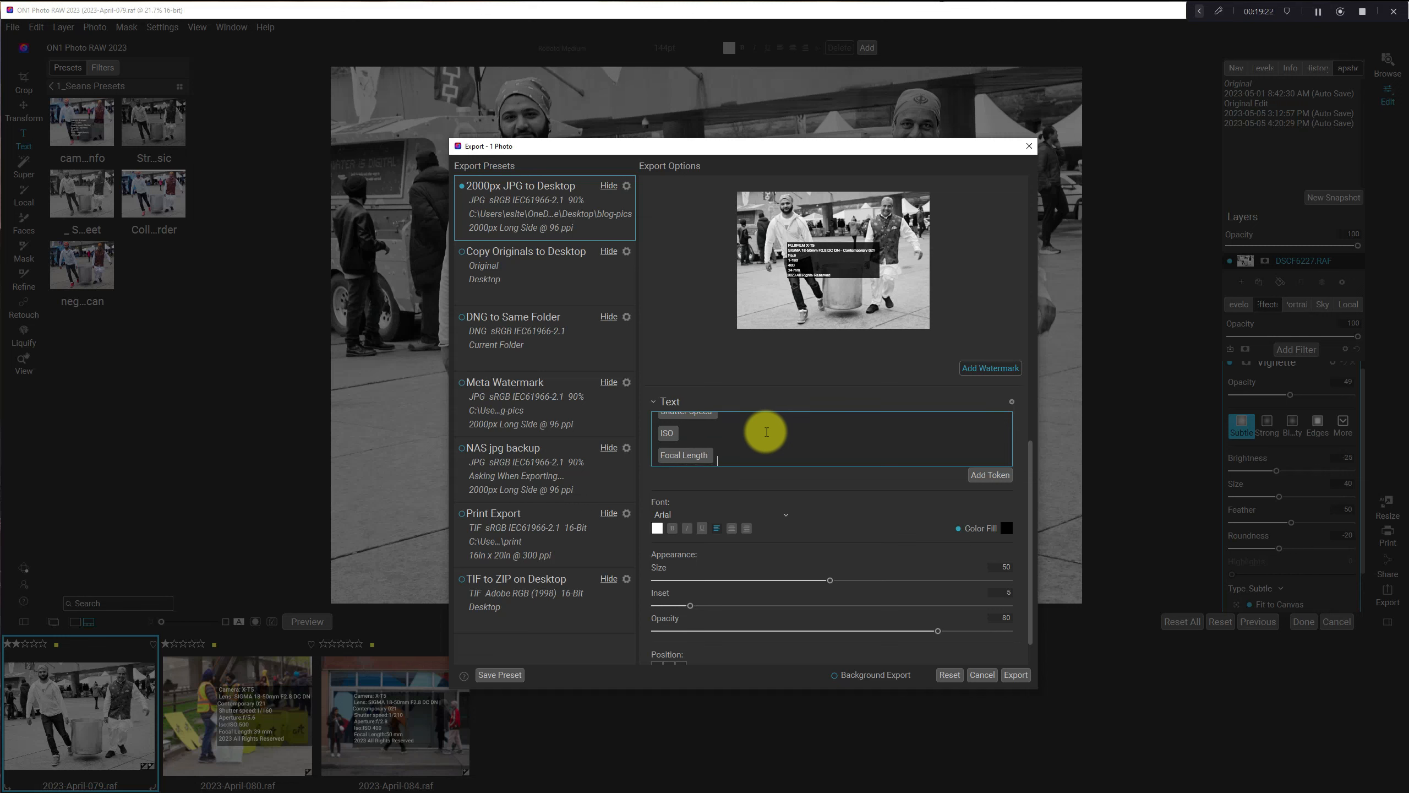
{"action": "key", "text": "Down"}
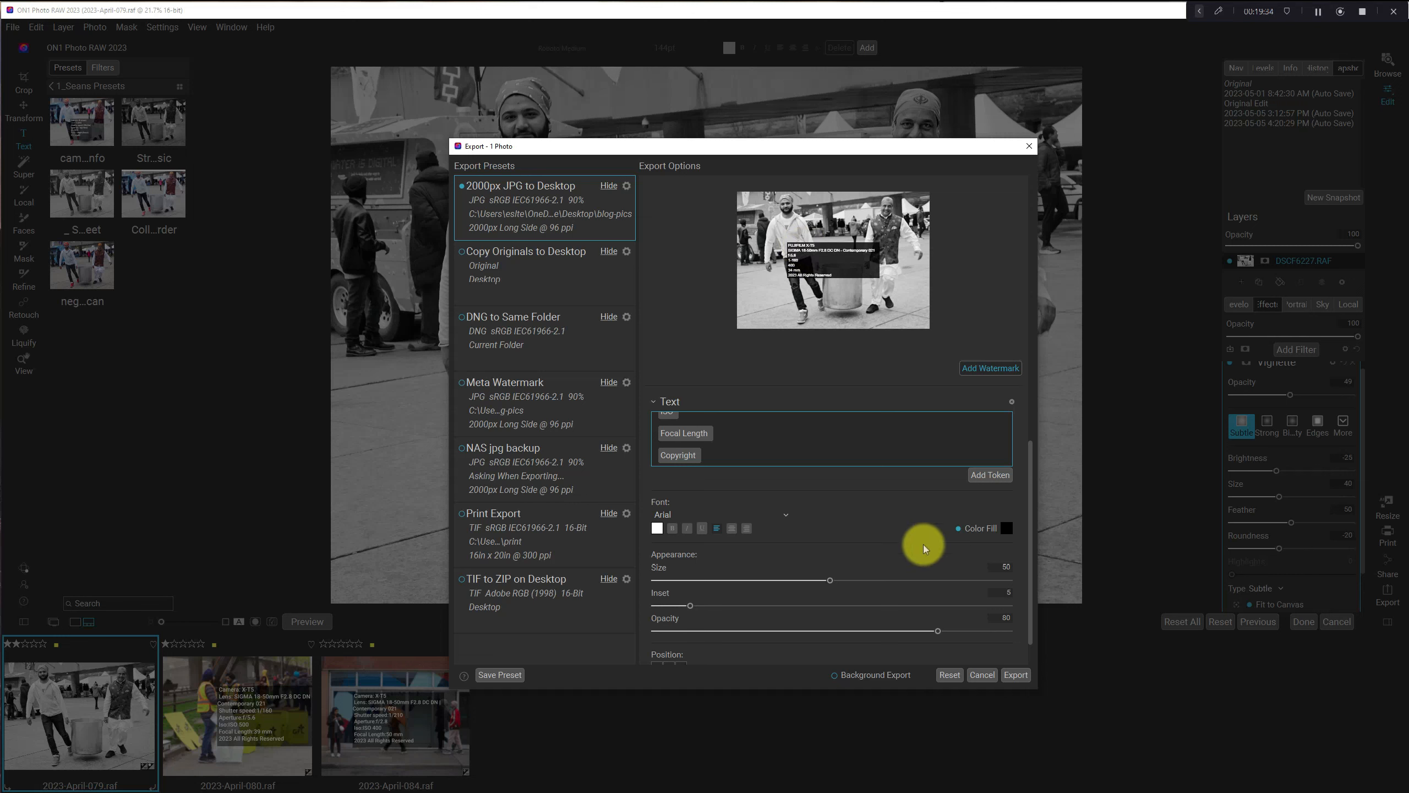
- Set the watermark font to Roboto Medium and raise its size to 70
{"action": "left_click", "coordinate": [786, 516]}
{"action": "scroll", "coordinate": [787, 578], "scroll_direction": "down", "scroll_amount": 5}
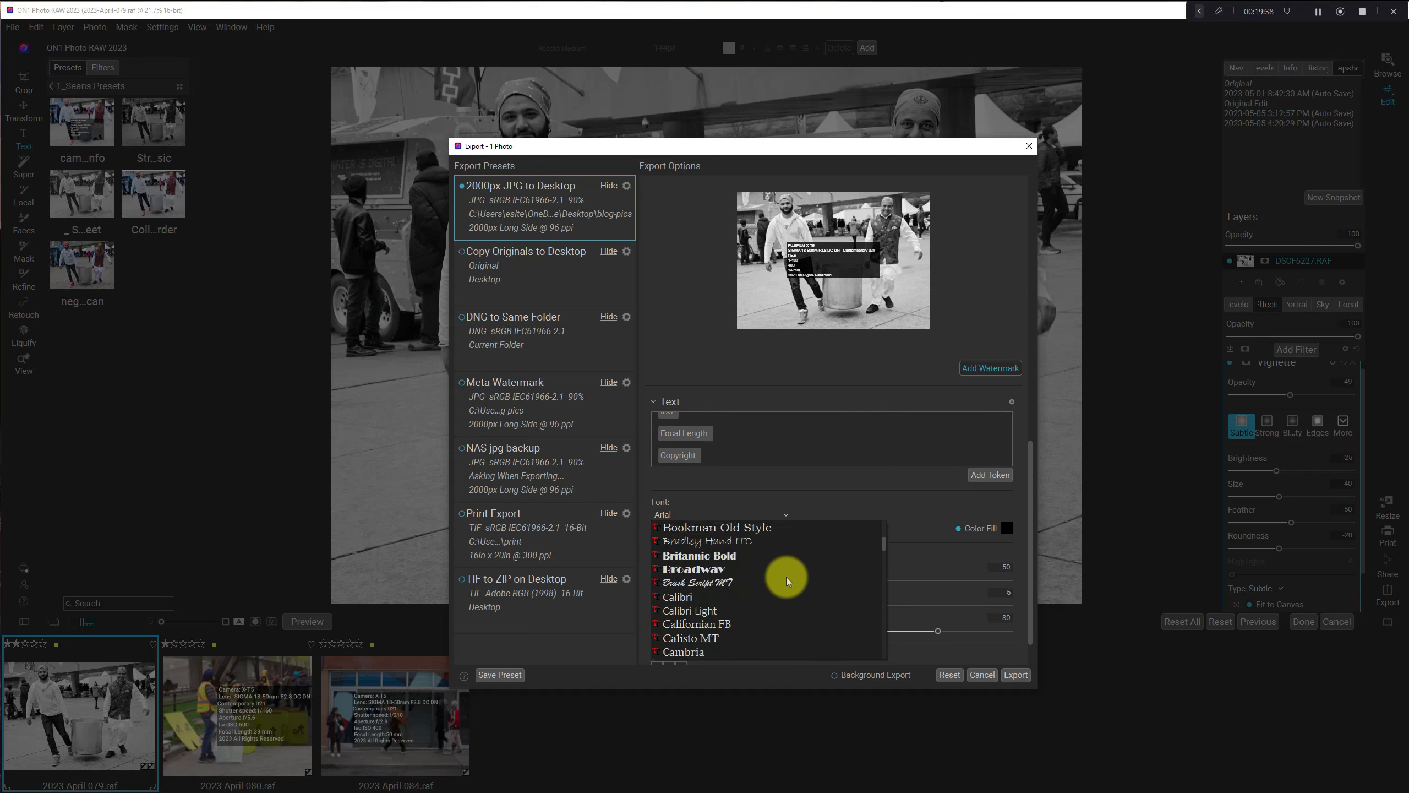
{"action": "scroll", "coordinate": [786, 578], "scroll_direction": "down", "scroll_amount": 15}
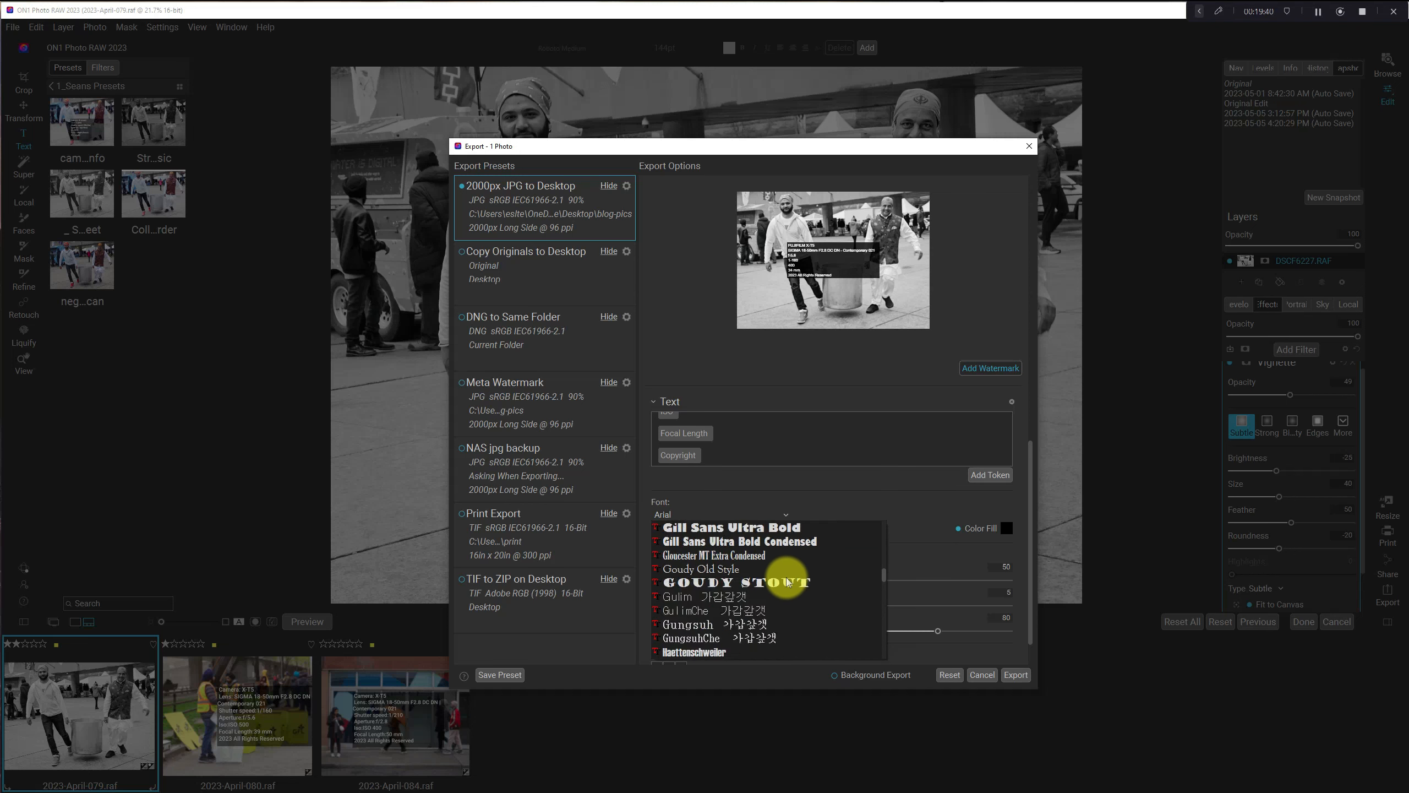
{"action": "scroll", "coordinate": [788, 580], "scroll_direction": "down", "scroll_amount": 20}
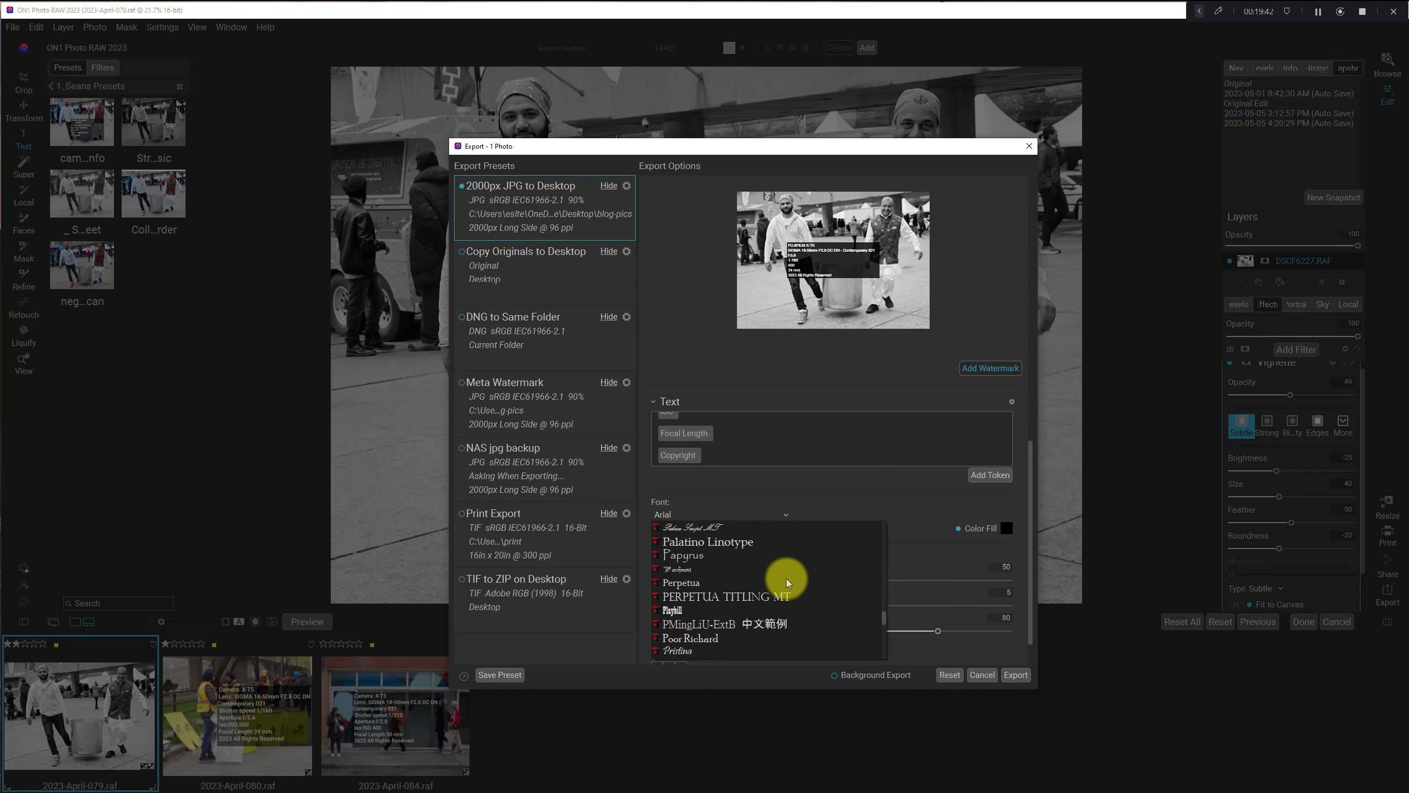
{"action": "scroll", "coordinate": [786, 579], "scroll_direction": "down", "scroll_amount": 6}
{"action": "scroll", "coordinate": [787, 579], "scroll_direction": "up", "scroll_amount": 1}
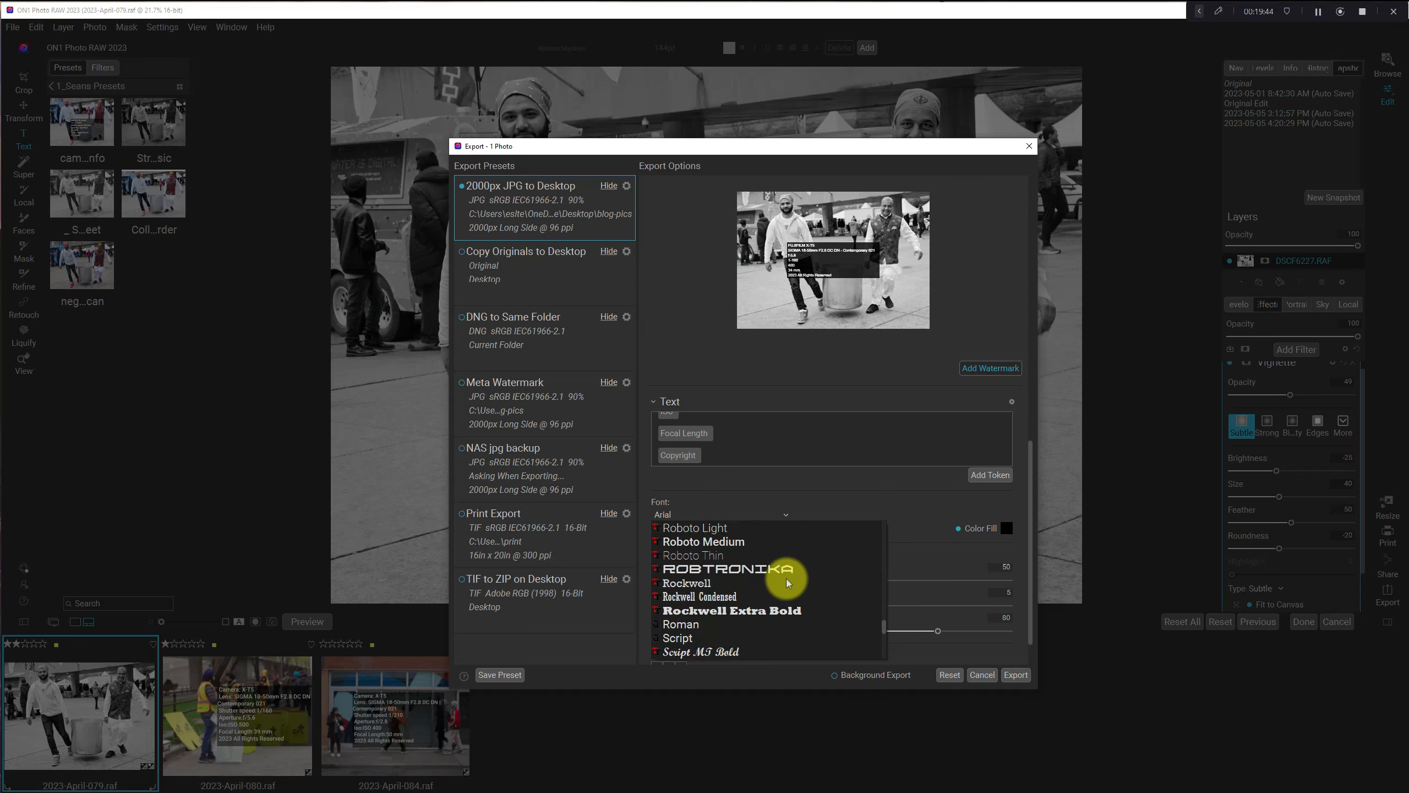
{"action": "left_click", "coordinate": [780, 545]}
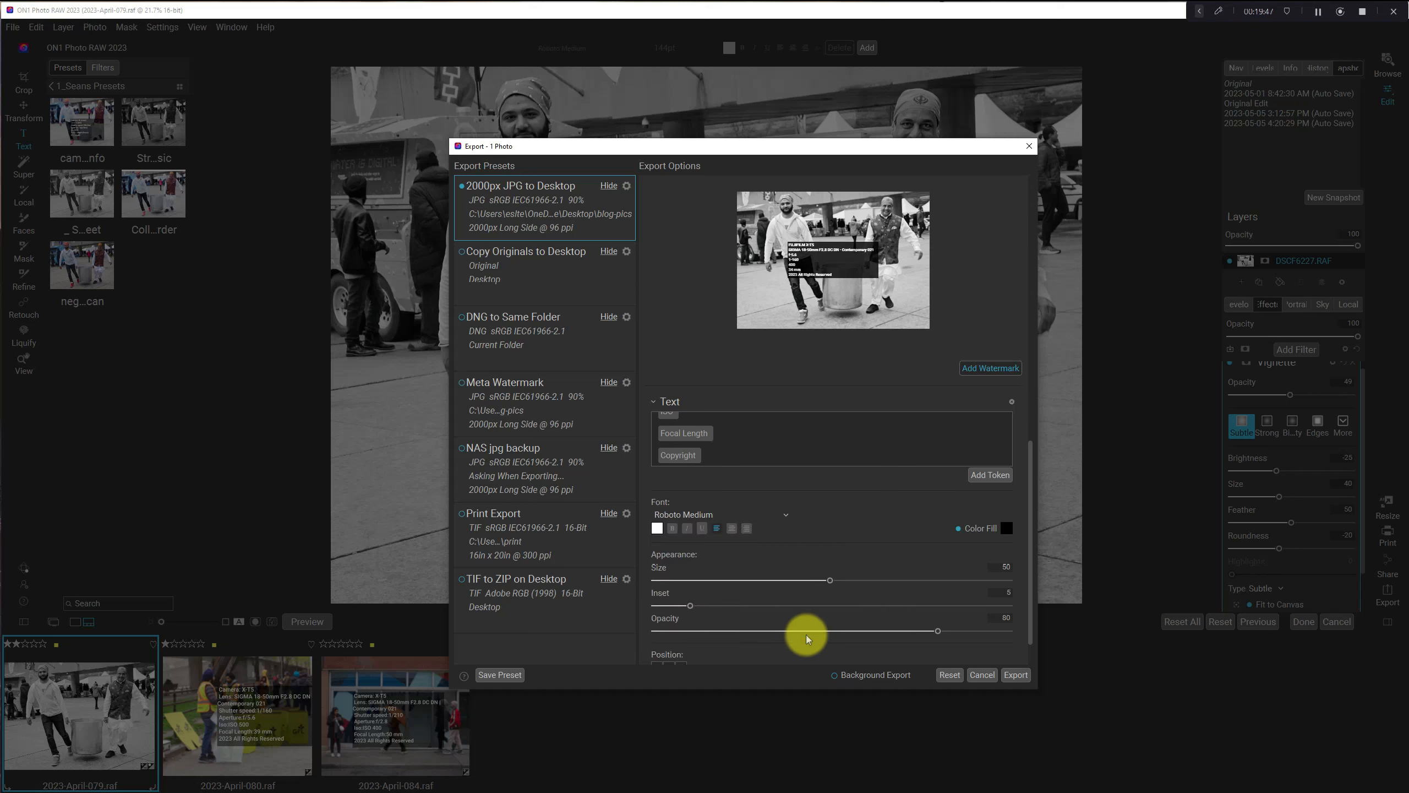
{"action": "left_click_drag", "start_coordinate": [828, 580], "coordinate": [897, 580]}
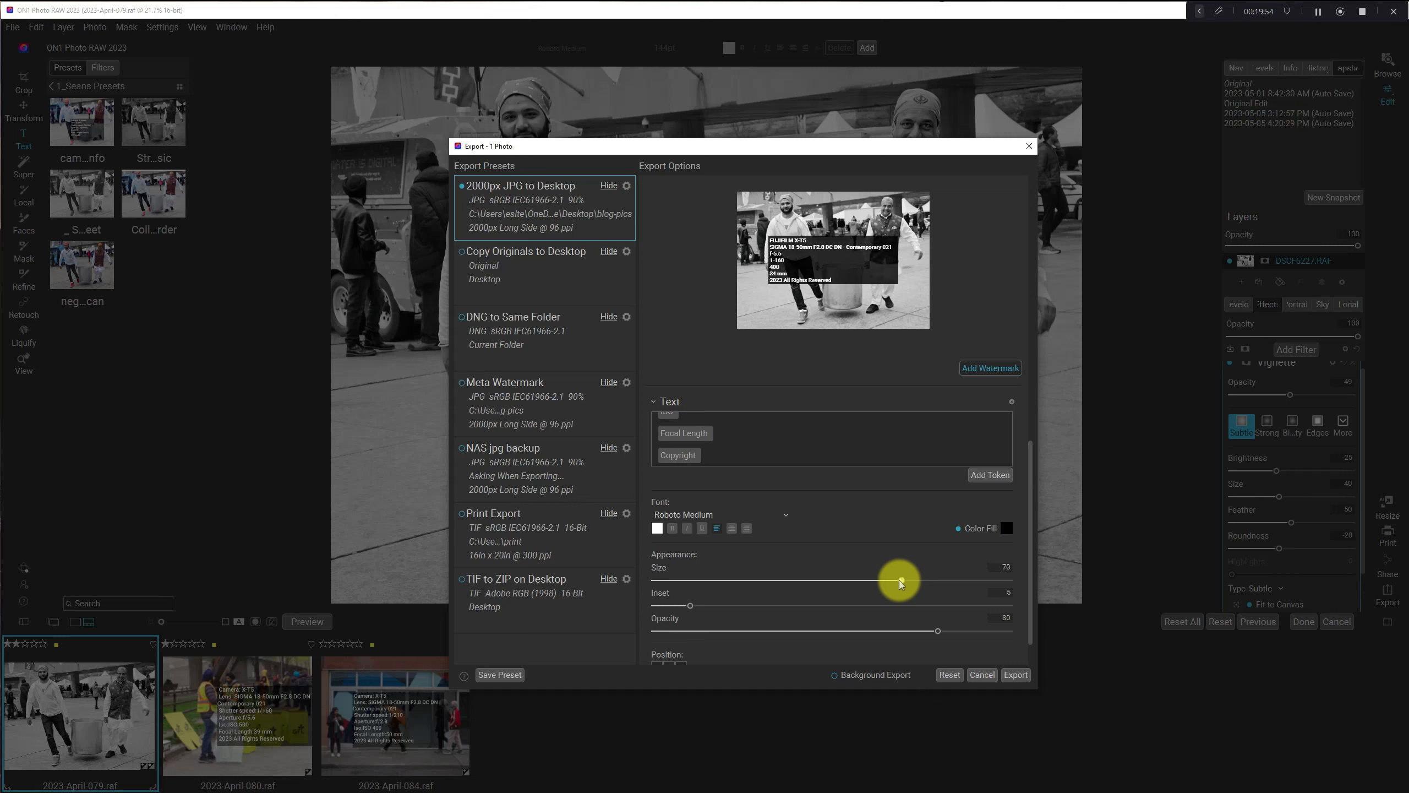
- Revisit the font list and set the watermark inset from the photo edge back to 5
{"action": "left_click", "coordinate": [786, 516]}
{"action": "left_click", "coordinate": [844, 502]}
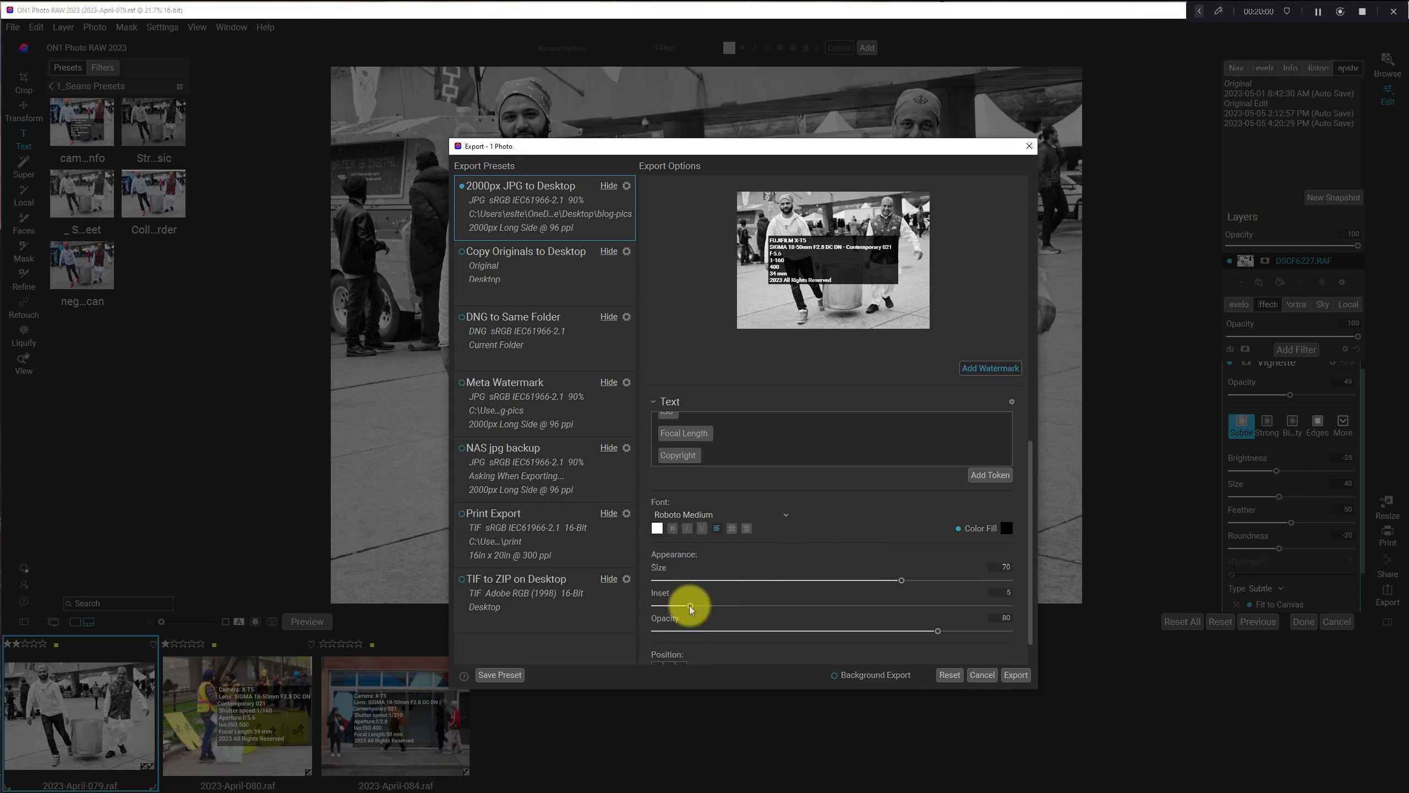
{"action": "left_click_drag", "start_coordinate": [773, 601], "coordinate": [684, 601]}
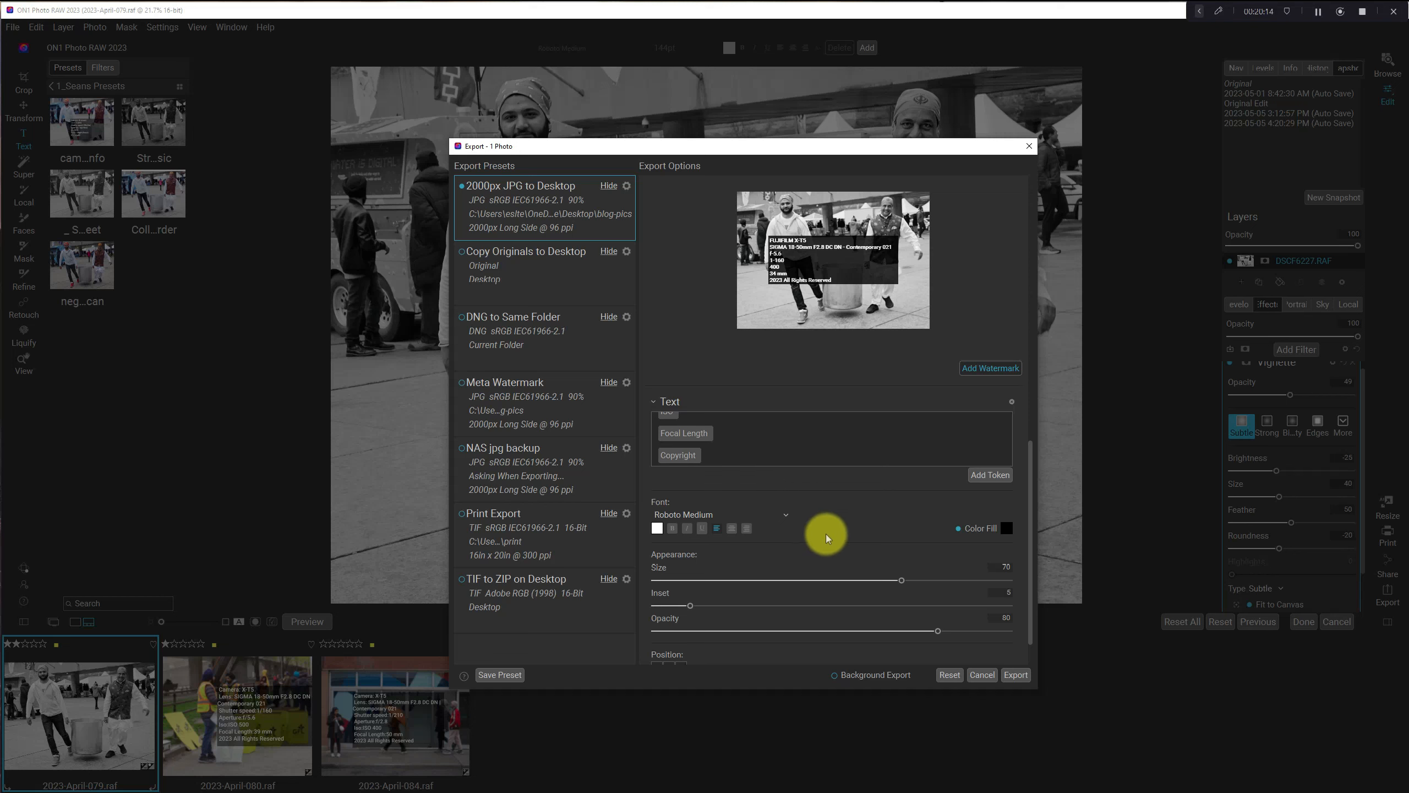
- Try each watermark Position cell around the grid, then settle on the centre
{"action": "scroll", "coordinate": [826, 534], "scroll_direction": "down", "scroll_amount": 1}
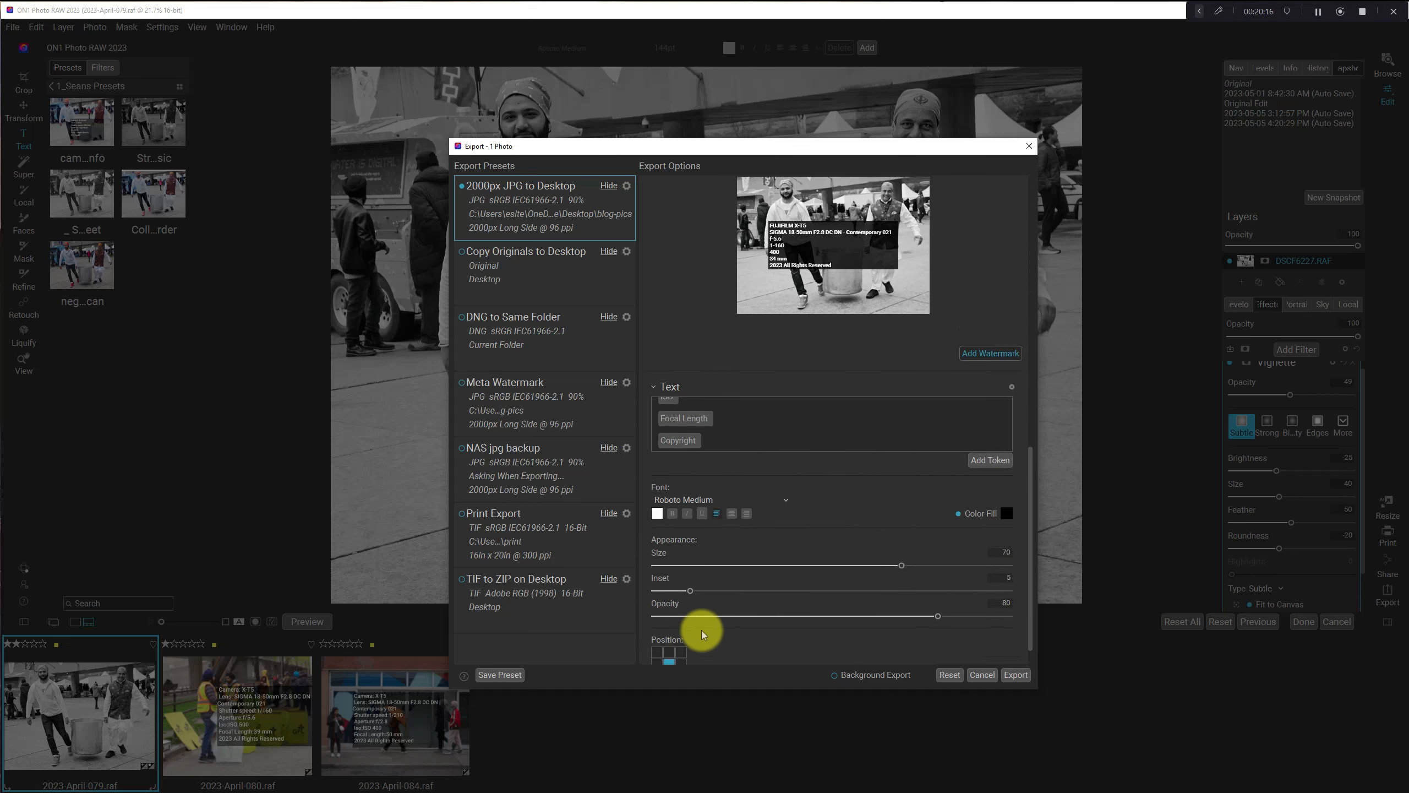
{"action": "scroll", "coordinate": [702, 630], "scroll_direction": "down", "scroll_amount": 1}
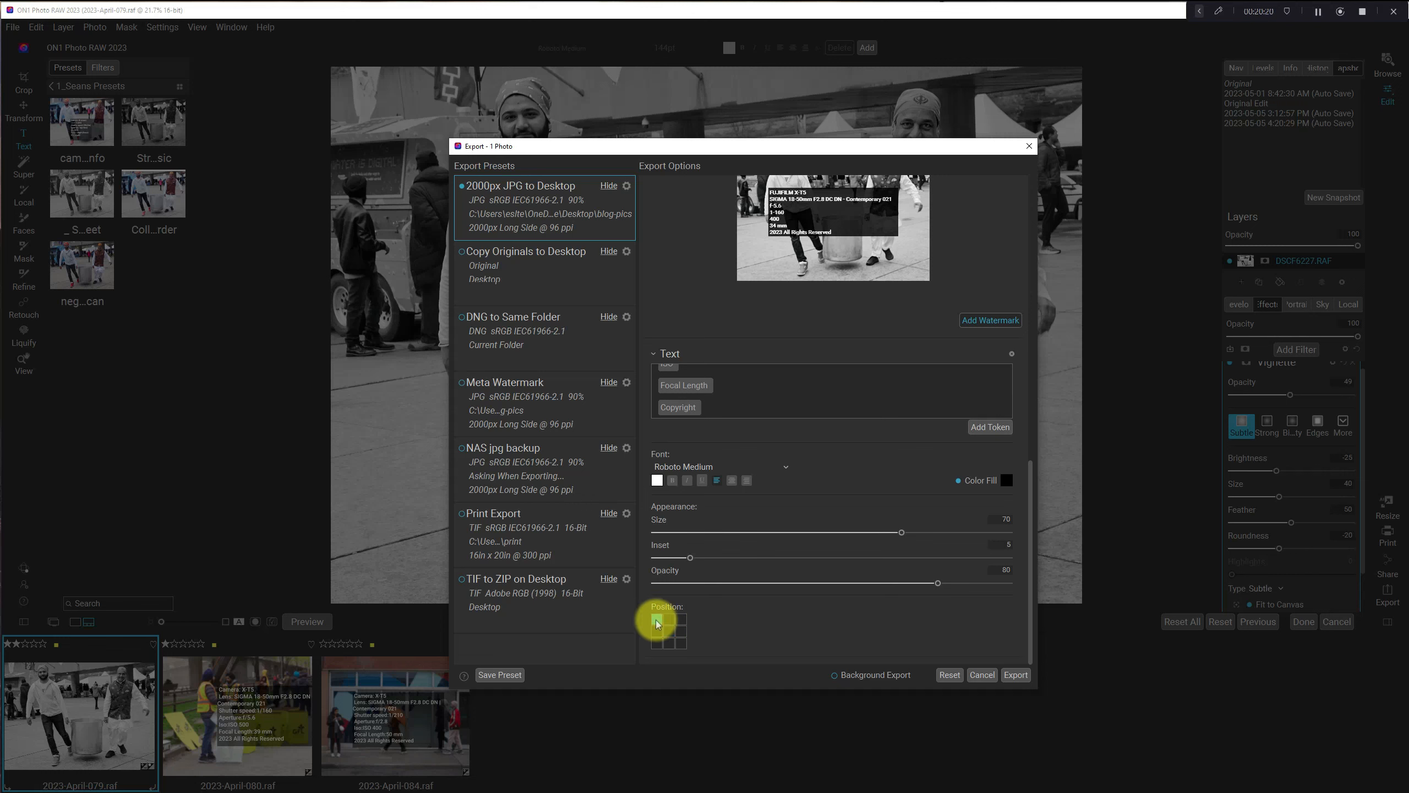
{"action": "left_click", "coordinate": [658, 618]}
{"action": "left_click", "coordinate": [668, 619]}
{"action": "left_click", "coordinate": [681, 619]}
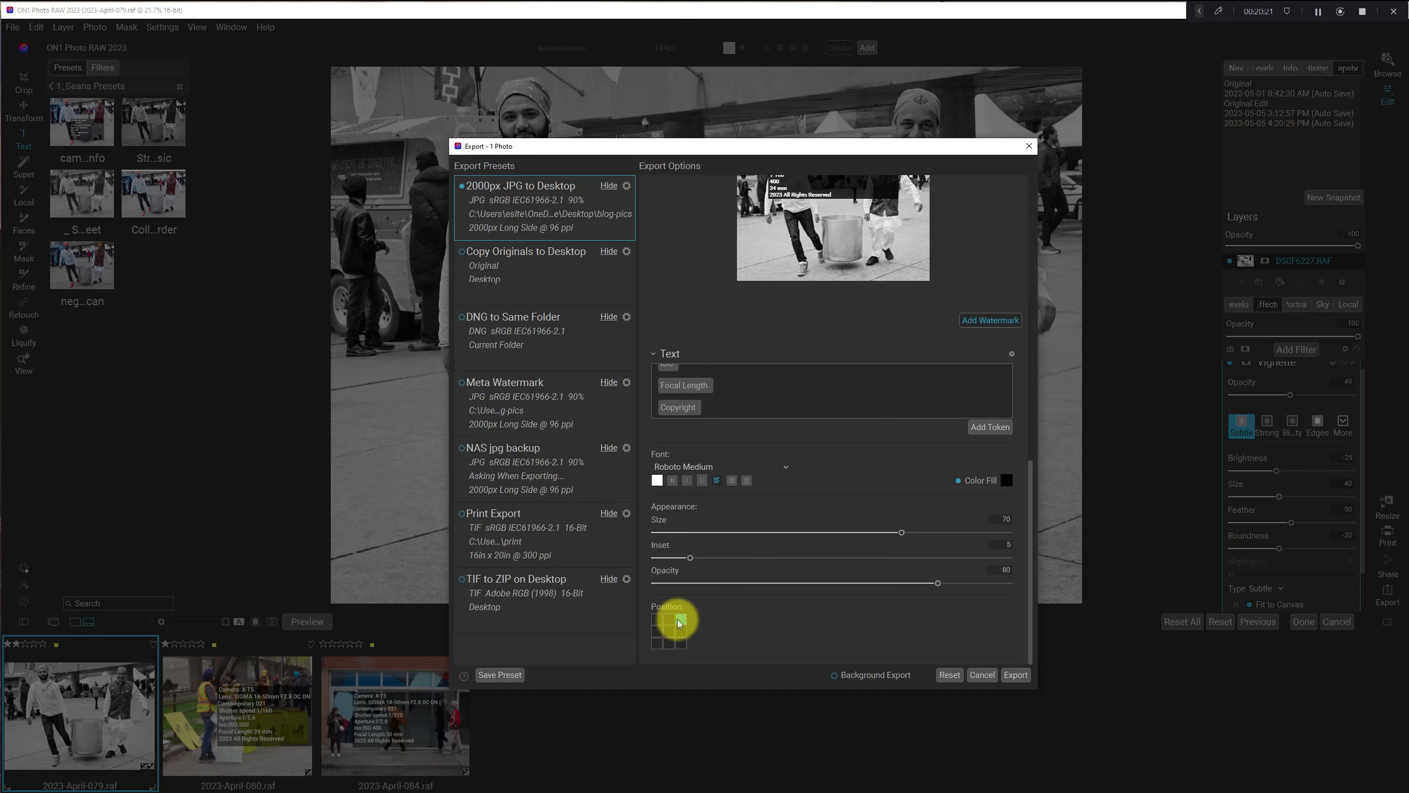
{"action": "left_click", "coordinate": [680, 633]}
{"action": "left_click", "coordinate": [668, 633]}
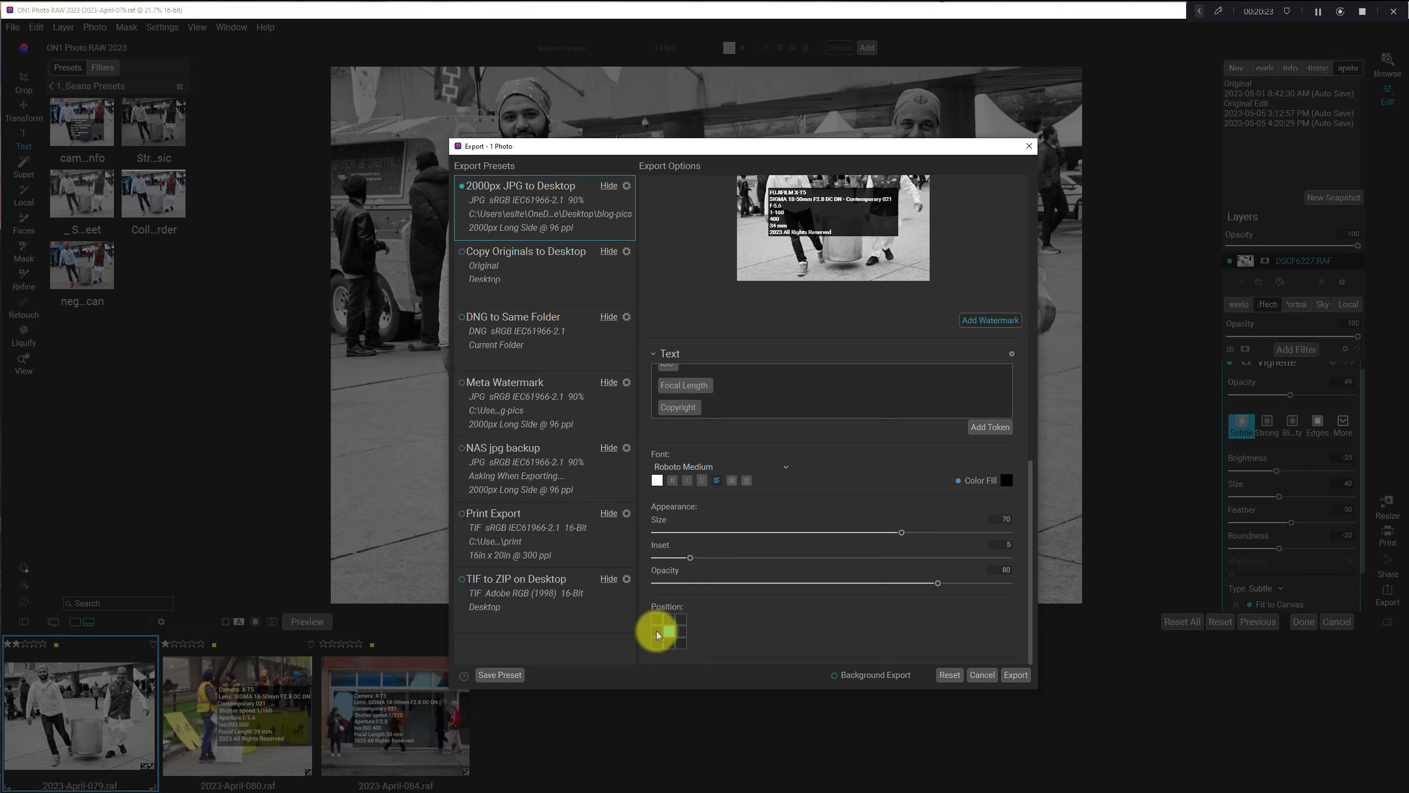
{"action": "left_click", "coordinate": [657, 632]}
{"action": "left_click", "coordinate": [657, 643]}
{"action": "left_click", "coordinate": [669, 642]}
{"action": "left_click", "coordinate": [681, 642]}
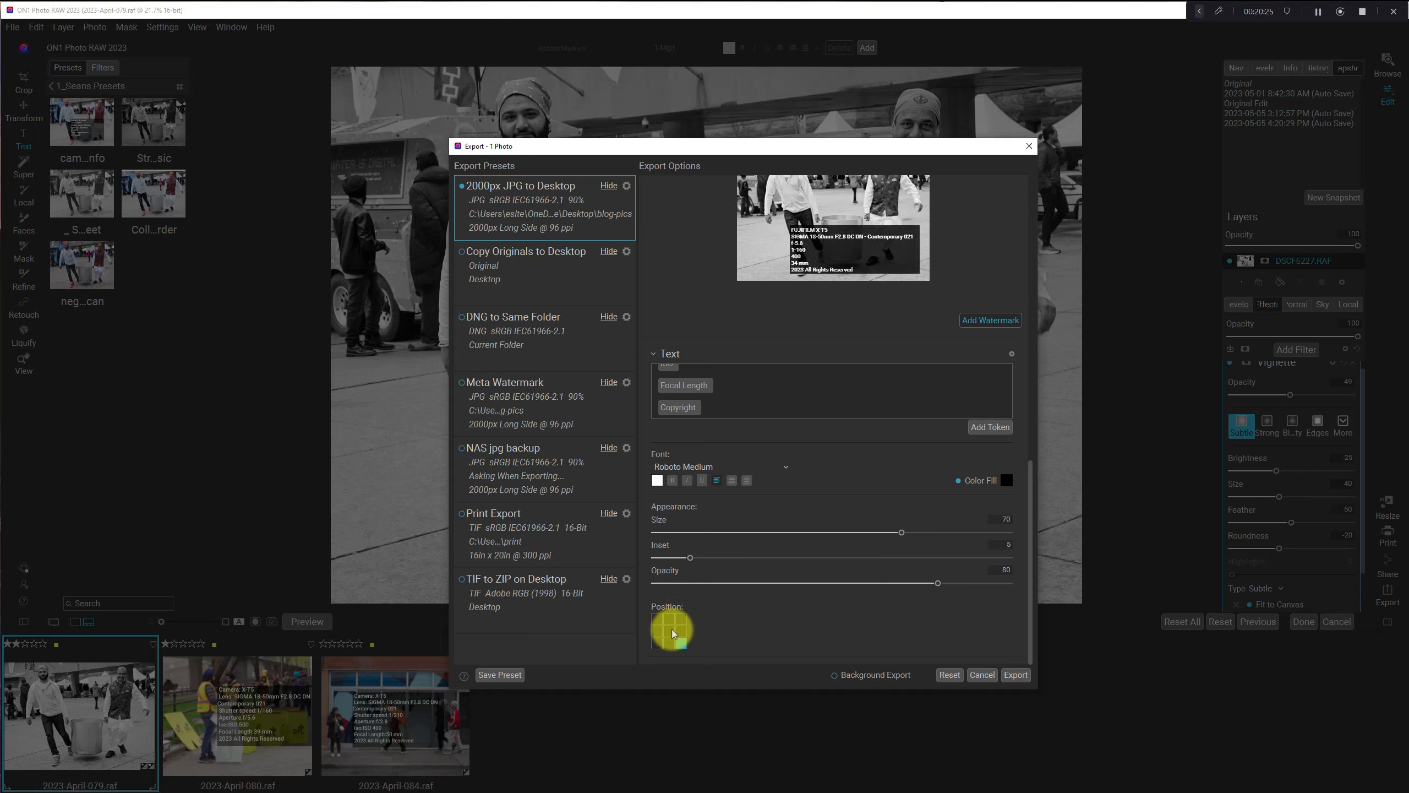
{"action": "left_click", "coordinate": [668, 631]}
- Enlarge the watermark text further to size 82
{"action": "scroll", "coordinate": [865, 412], "scroll_direction": "up", "scroll_amount": 3}
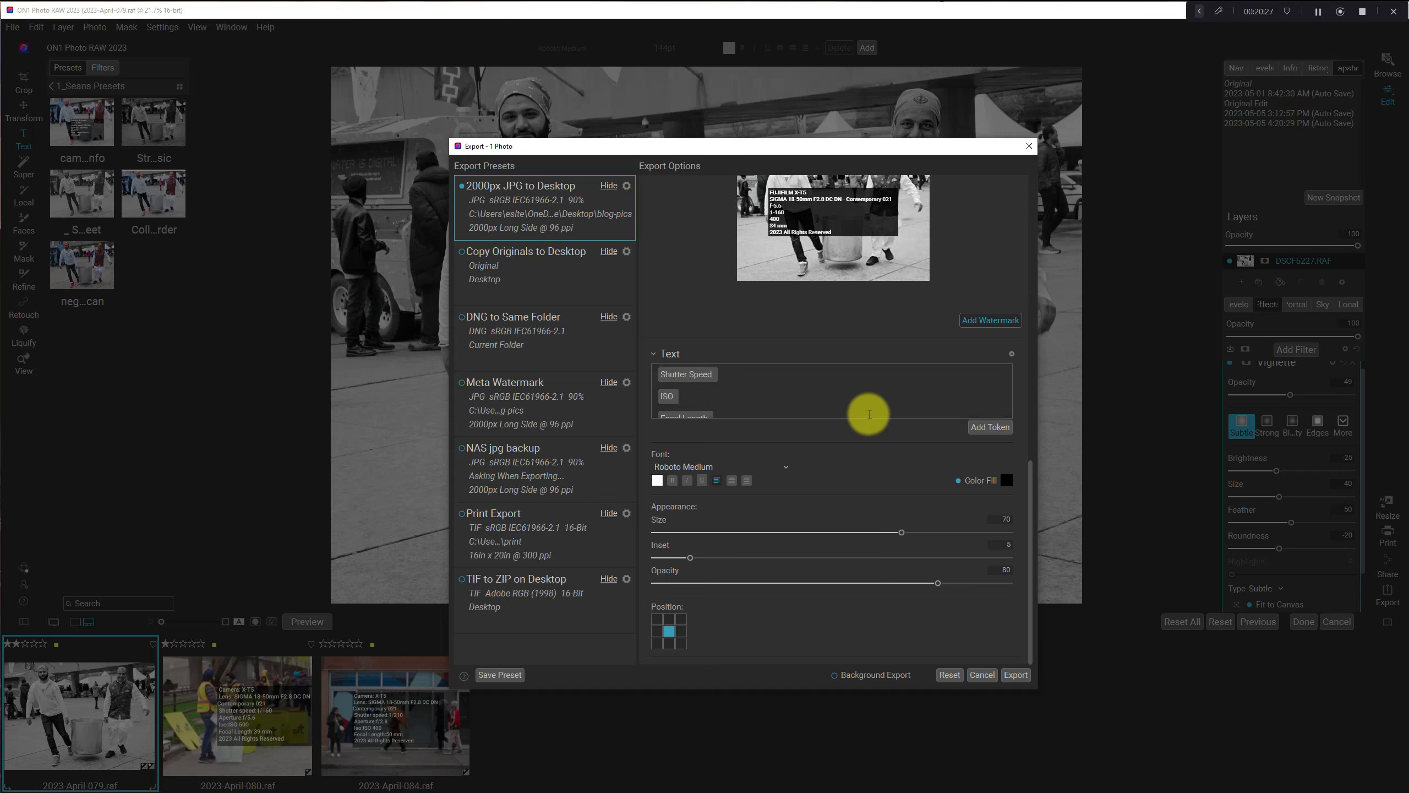
{"action": "scroll", "coordinate": [888, 366], "scroll_direction": "up", "scroll_amount": 1}
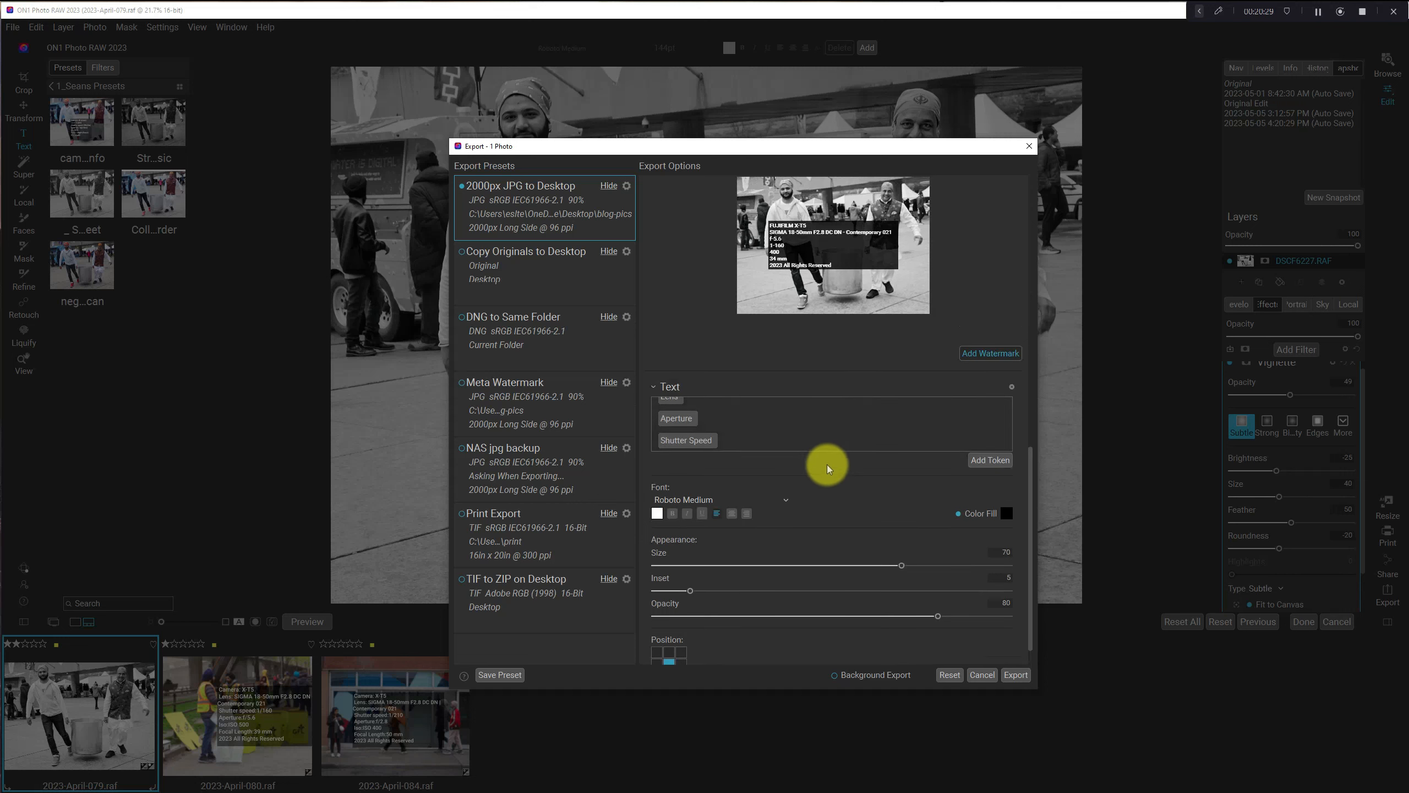
{"action": "left_click_drag", "start_coordinate": [899, 567], "coordinate": [944, 564]}
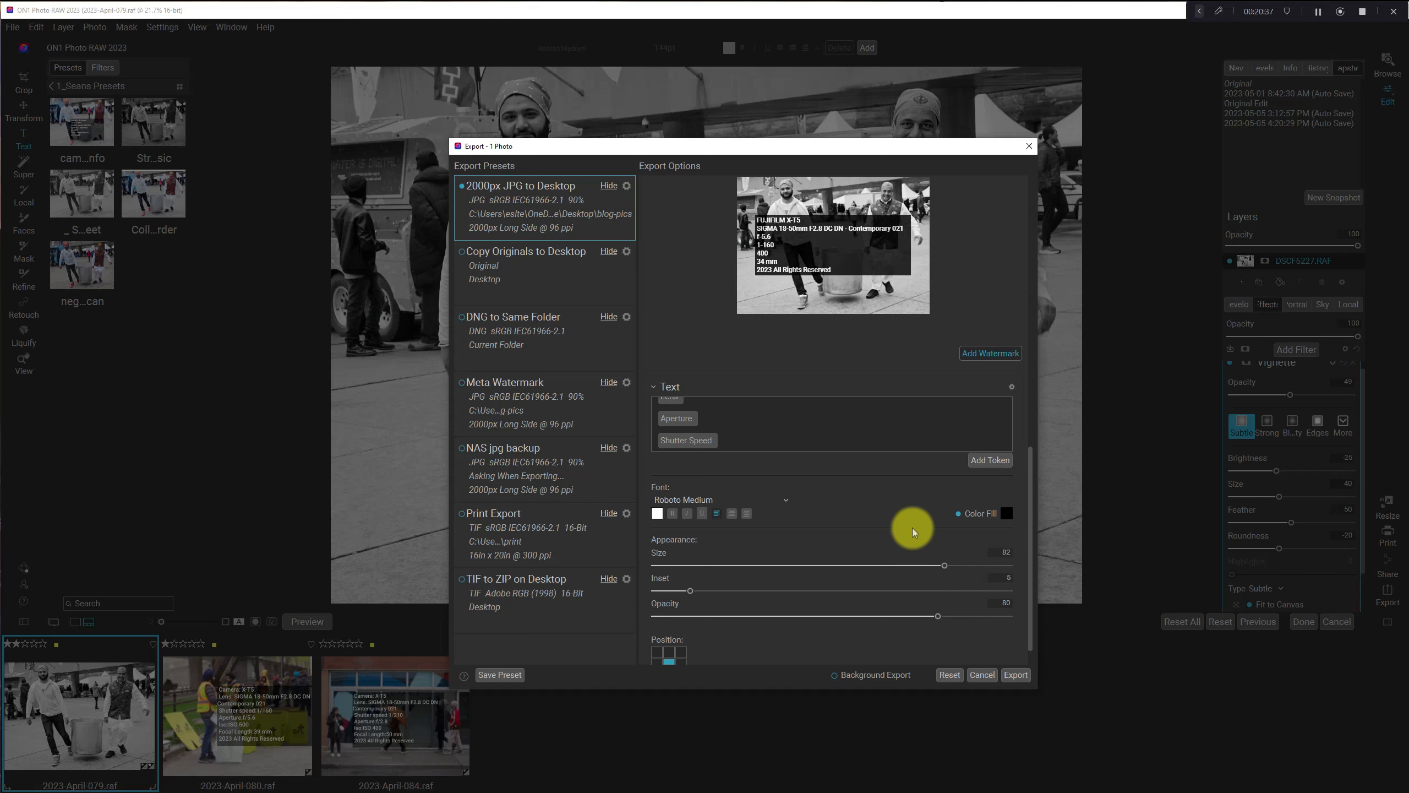
{"action": "scroll", "coordinate": [913, 532], "scroll_direction": "down", "scroll_amount": 1}
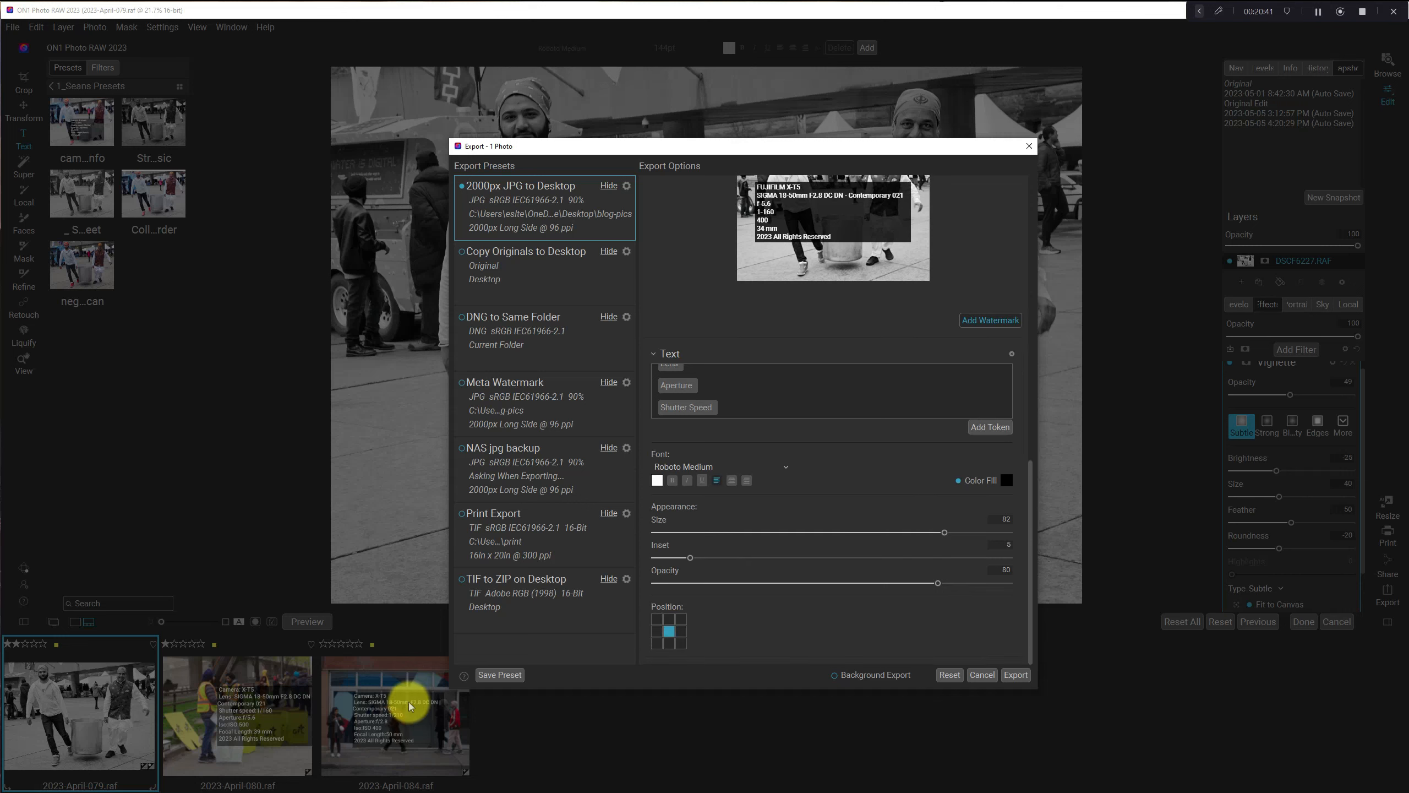
- Save the current export settings as a new preset named 'Camera Info'
{"action": "left_click", "coordinate": [499, 675]}
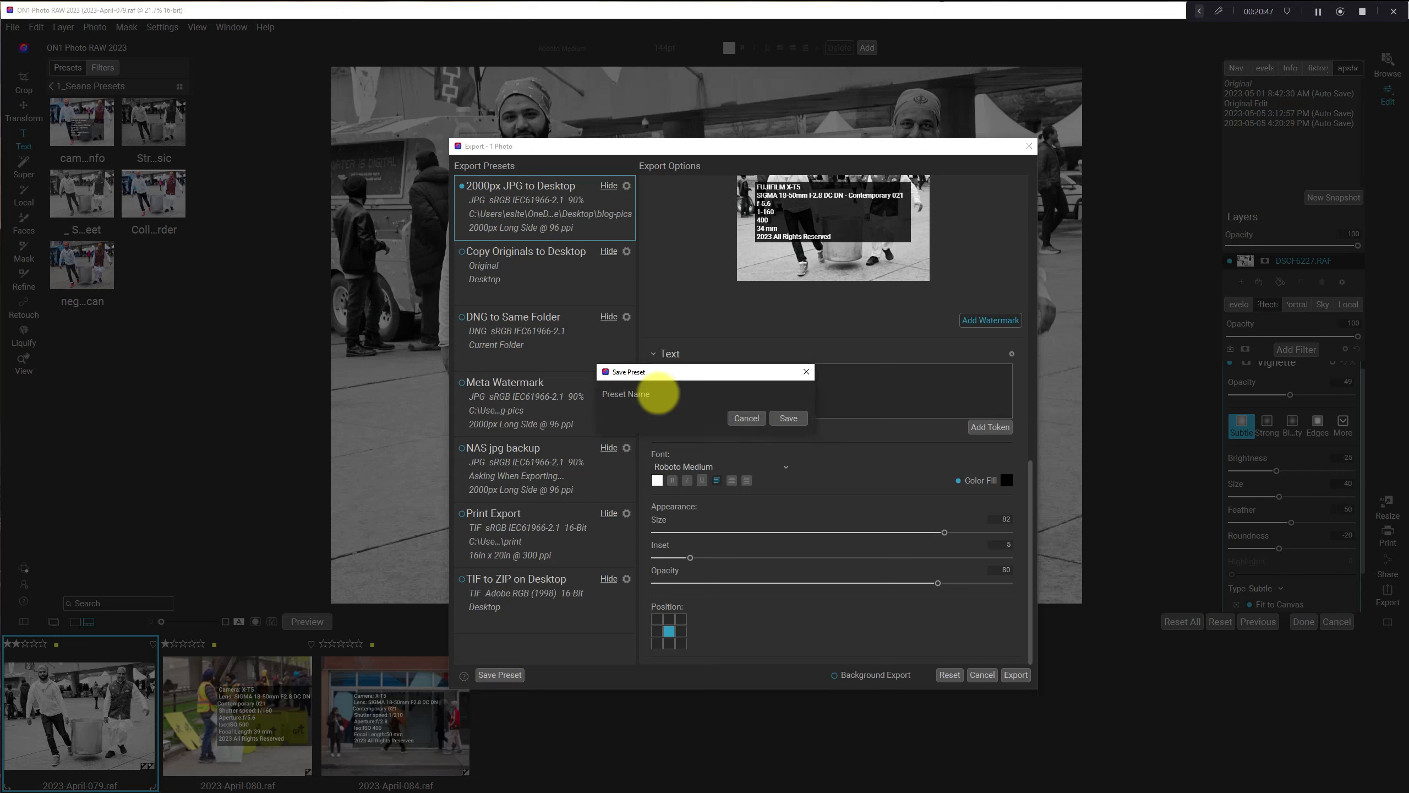
{"action": "type", "text": "ca"}
{"action": "key", "text": "BackSpace"}
{"action": "key", "text": "BackSpace"}
{"action": "type", "text": "Camera Info"}
{"action": "left_click", "coordinate": [788, 419]}
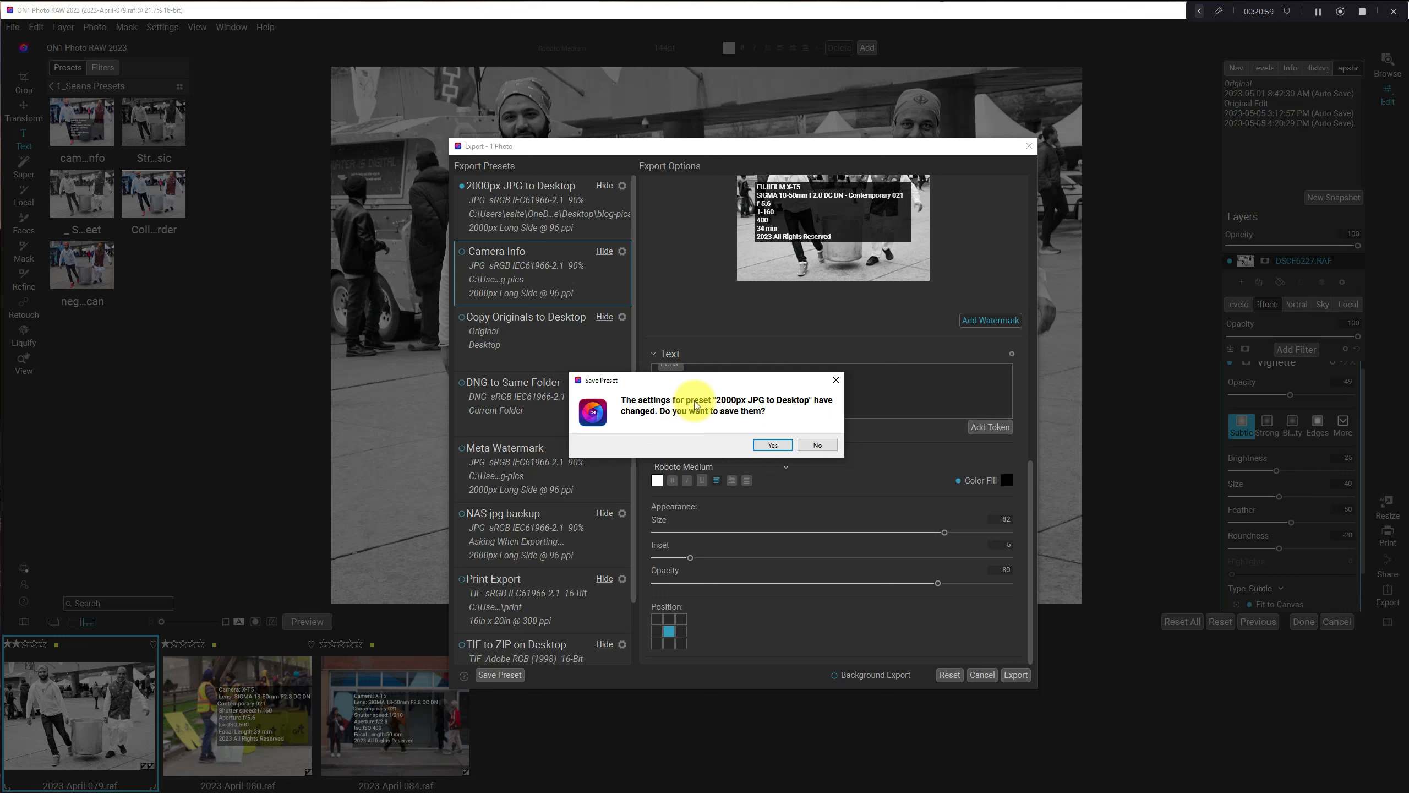
- Decline saving changes to the 2000px JPG to Desktop preset
{"action": "left_click", "coordinate": [816, 445]}
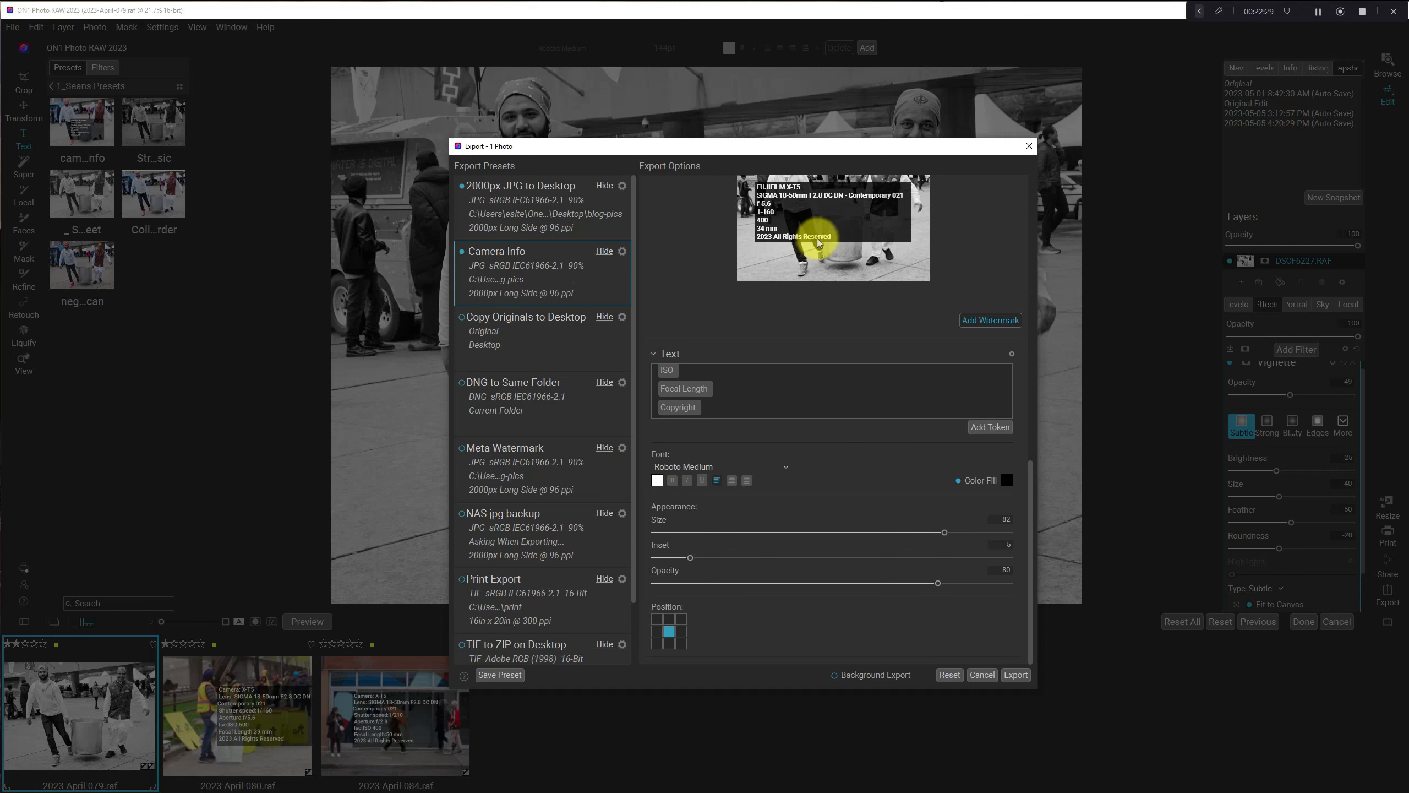
- Type the photographer's name after the Copyright token and add a © symbol
{"action": "left_click", "coordinate": [742, 408]}
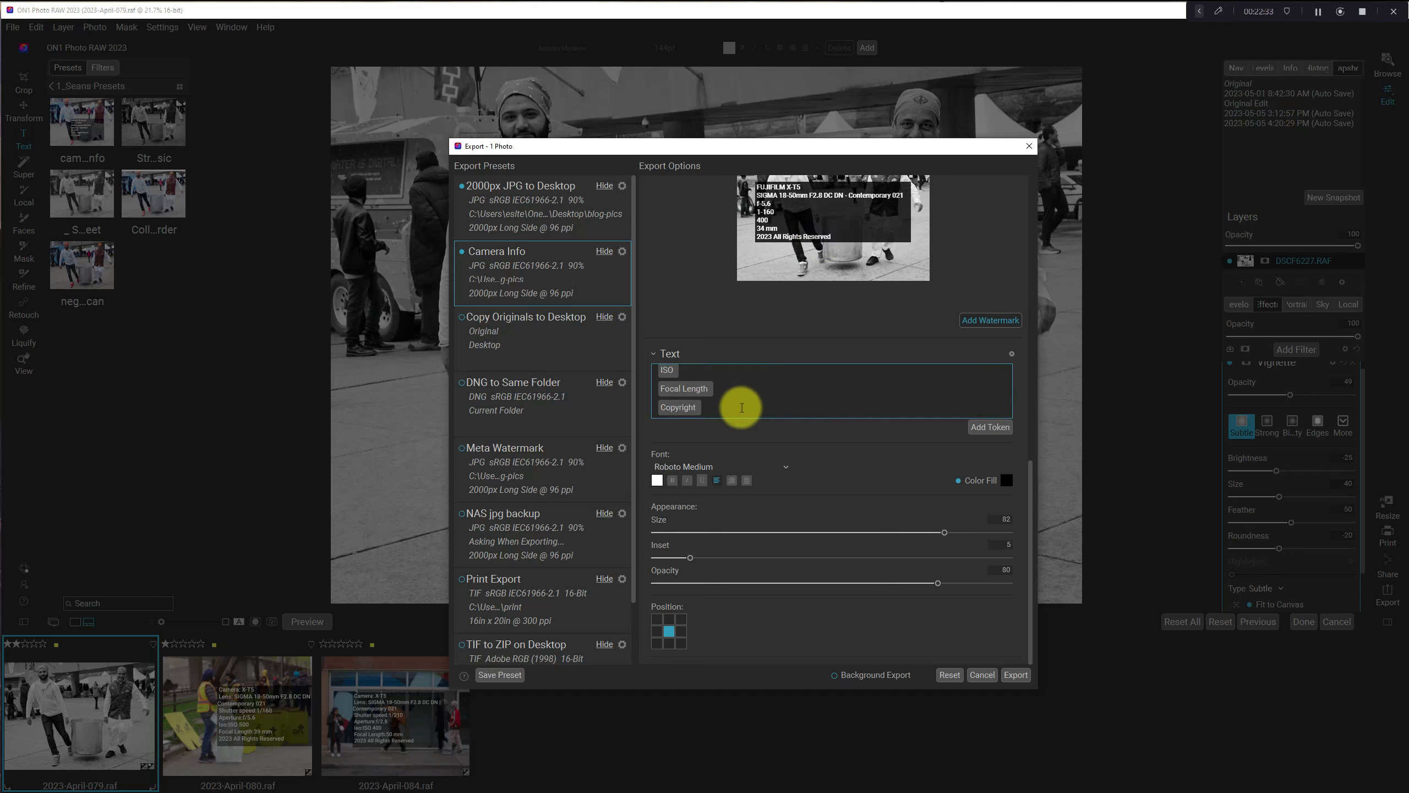
{"action": "type", "text": "Sean Smith"}
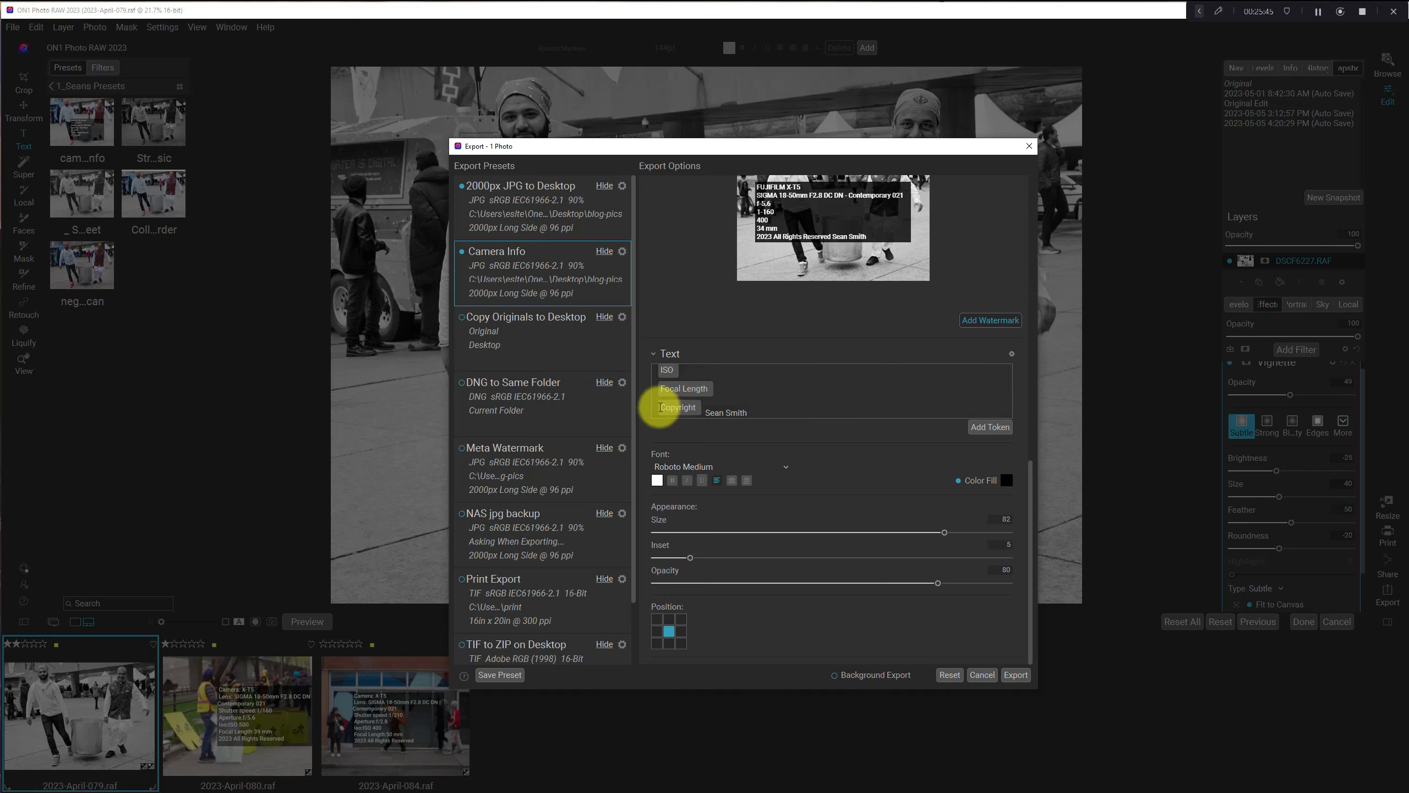
{"action": "type", "text": "©"}
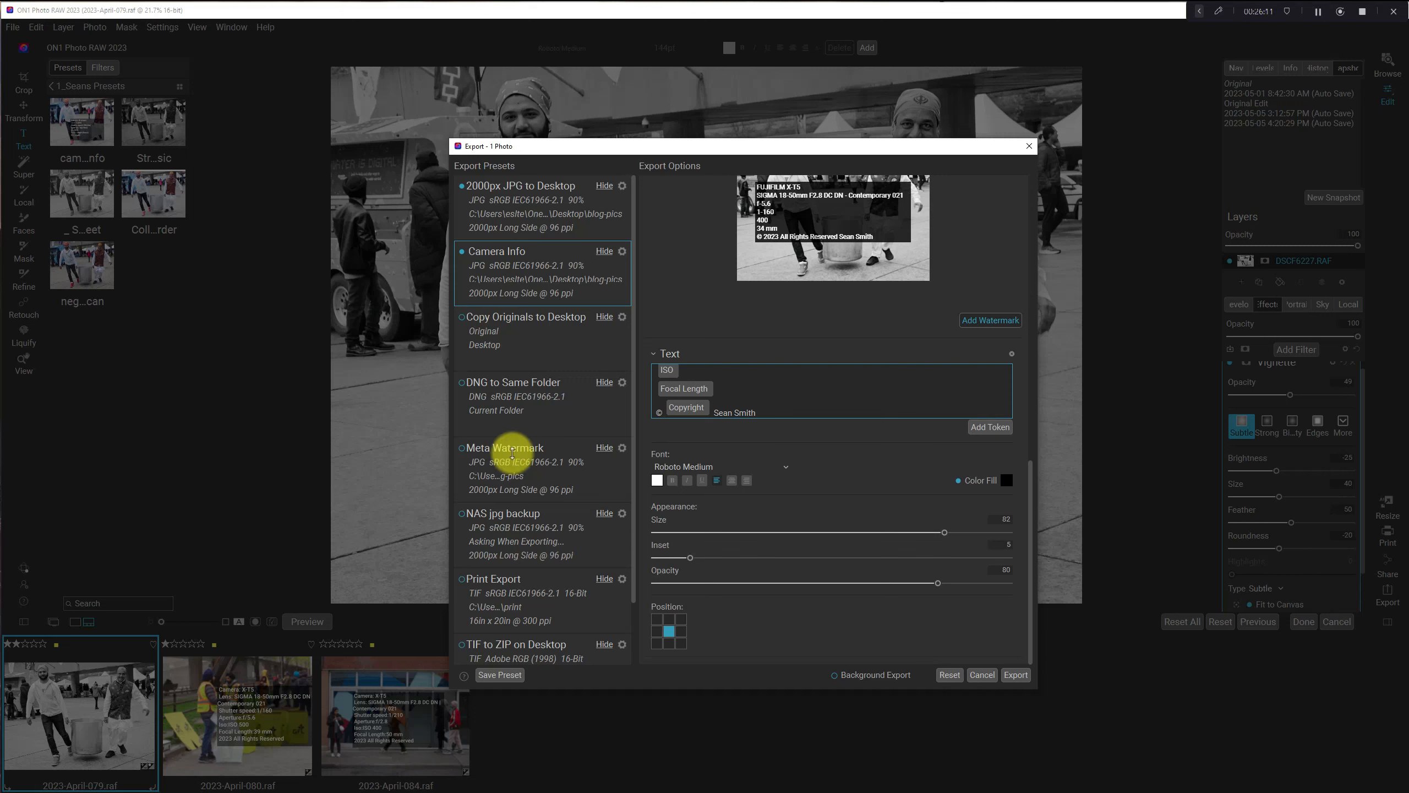
- Switch to the Camera Info preset, save its changes and show its settings
{"action": "left_click", "coordinate": [505, 276]}
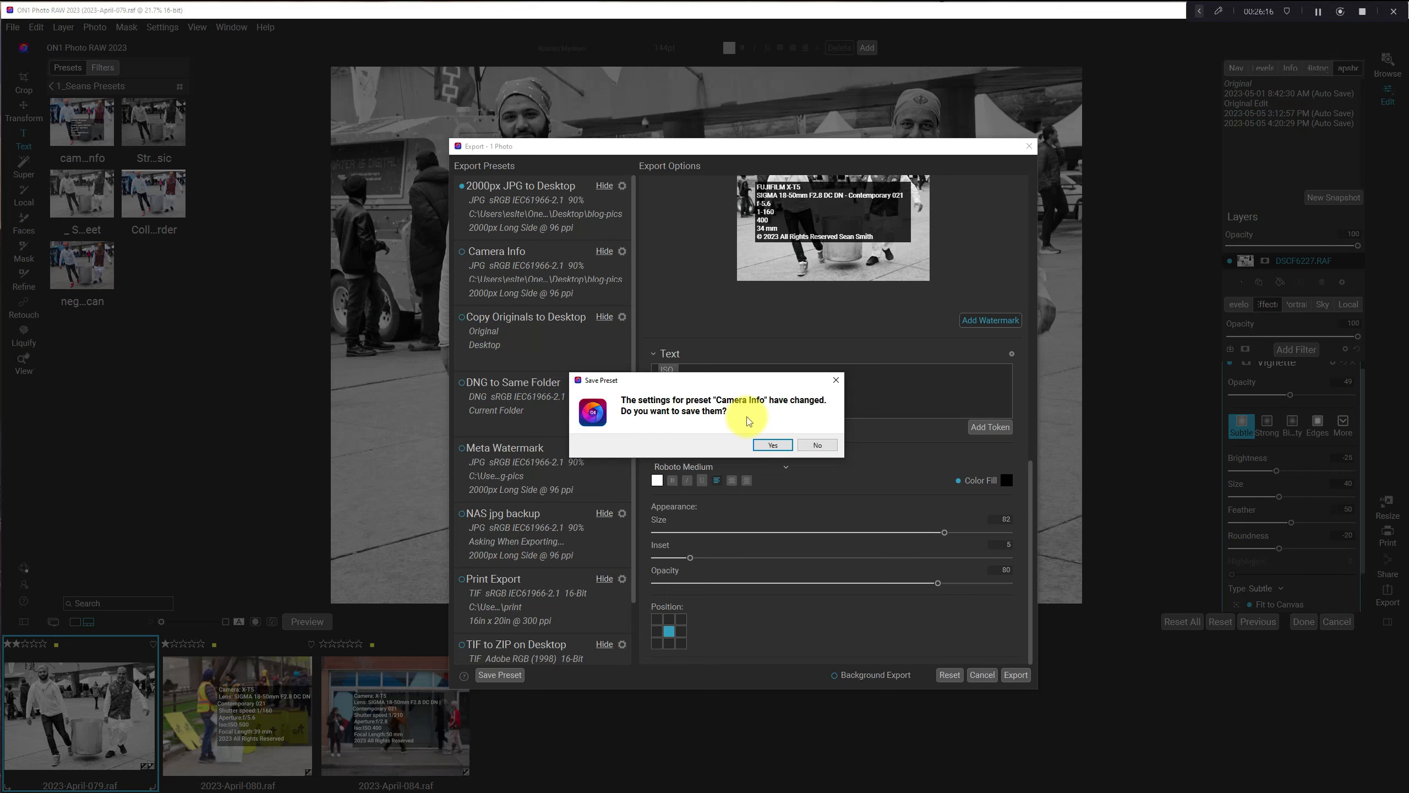
{"action": "left_click", "coordinate": [764, 446]}
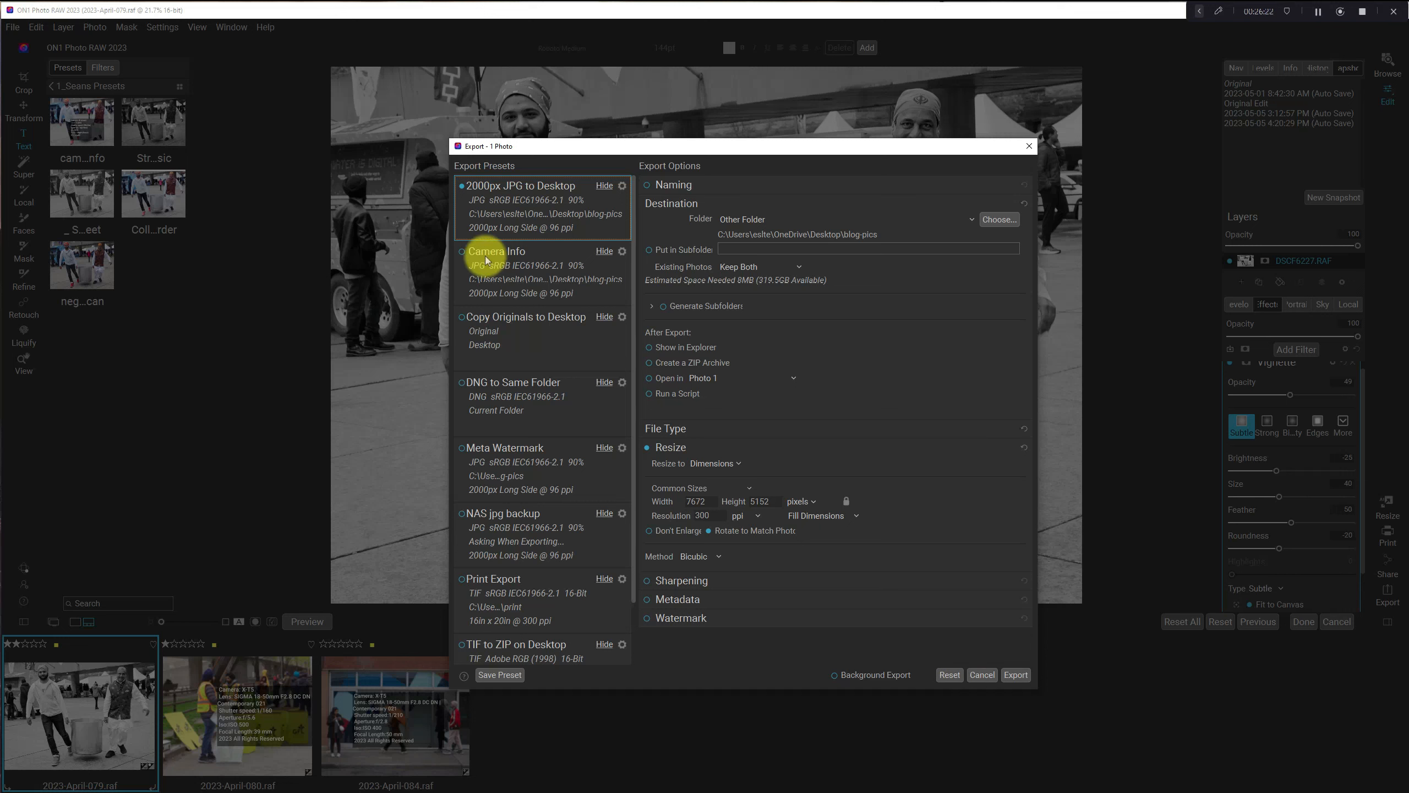
{"action": "left_click", "coordinate": [460, 250]}
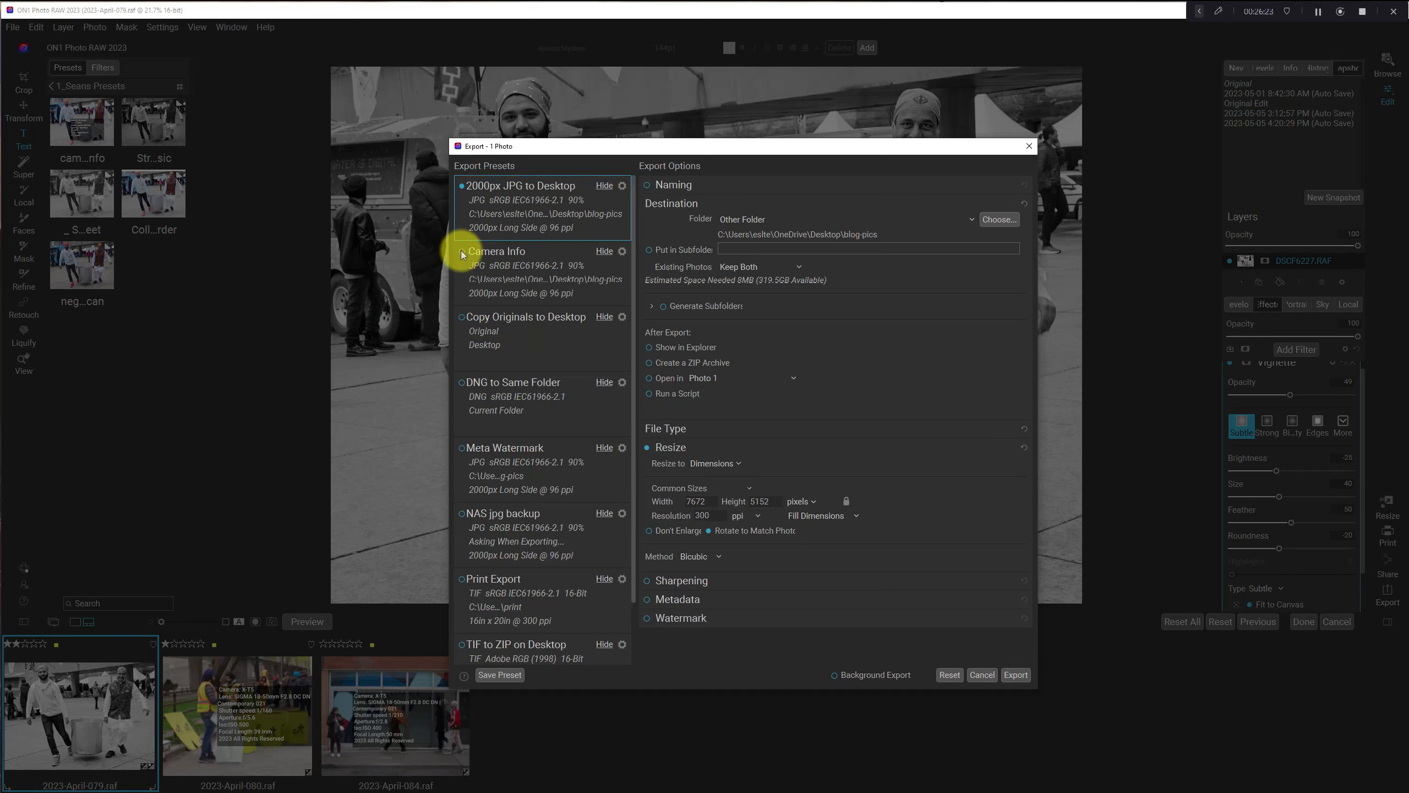
- Compare with the 2000px JPG to Desktop preset, then export with multiple presets enabled
{"action": "left_click", "coordinate": [505, 209]}
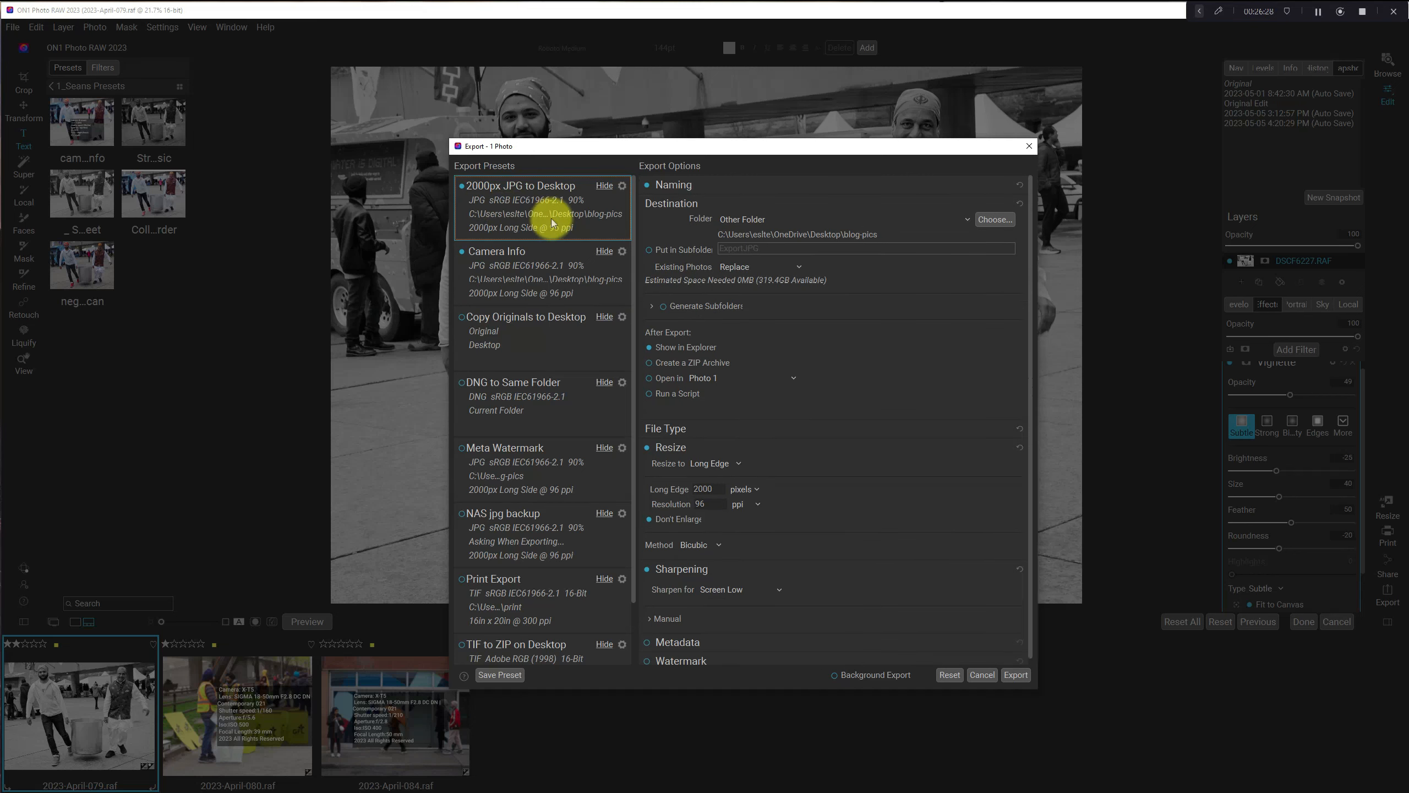
{"action": "left_click", "coordinate": [559, 278]}
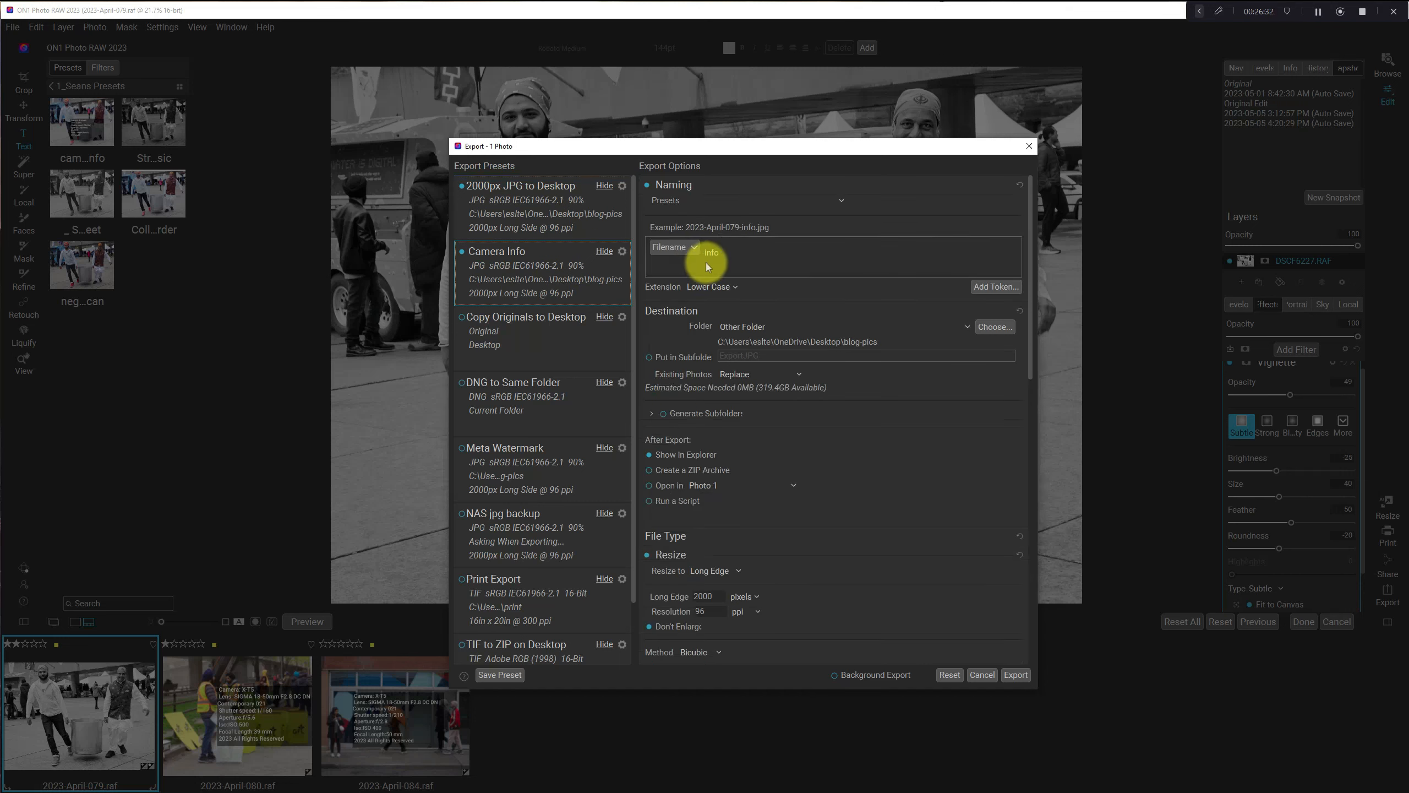
{"action": "left_click", "coordinate": [1015, 675]}
{"action": "left_click", "coordinate": [780, 446]}
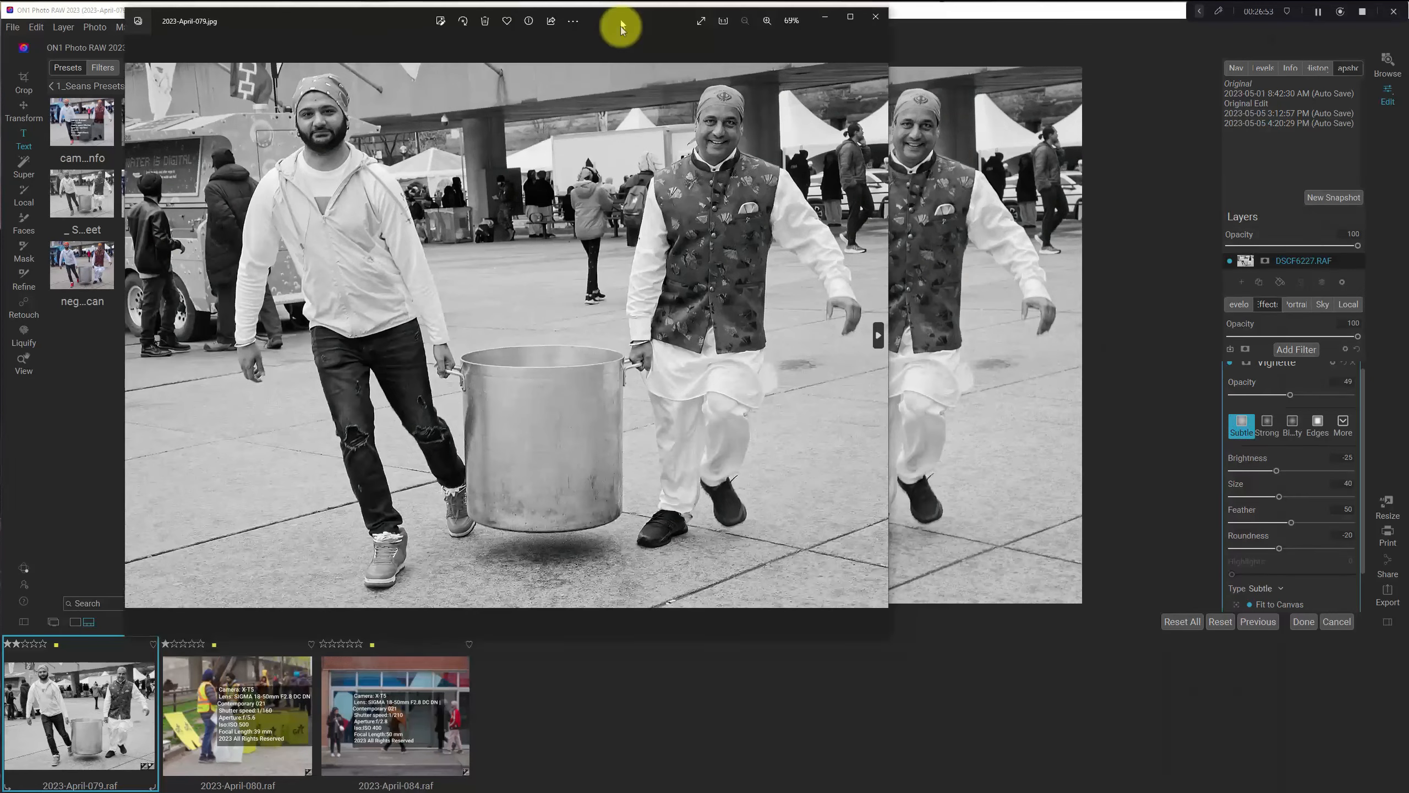
- Inspect 2023-April-079-info.jpg in the Photos viewer, then close it
{"action": "left_click_drag", "start_coordinate": [621, 26], "coordinate": [662, 62]}
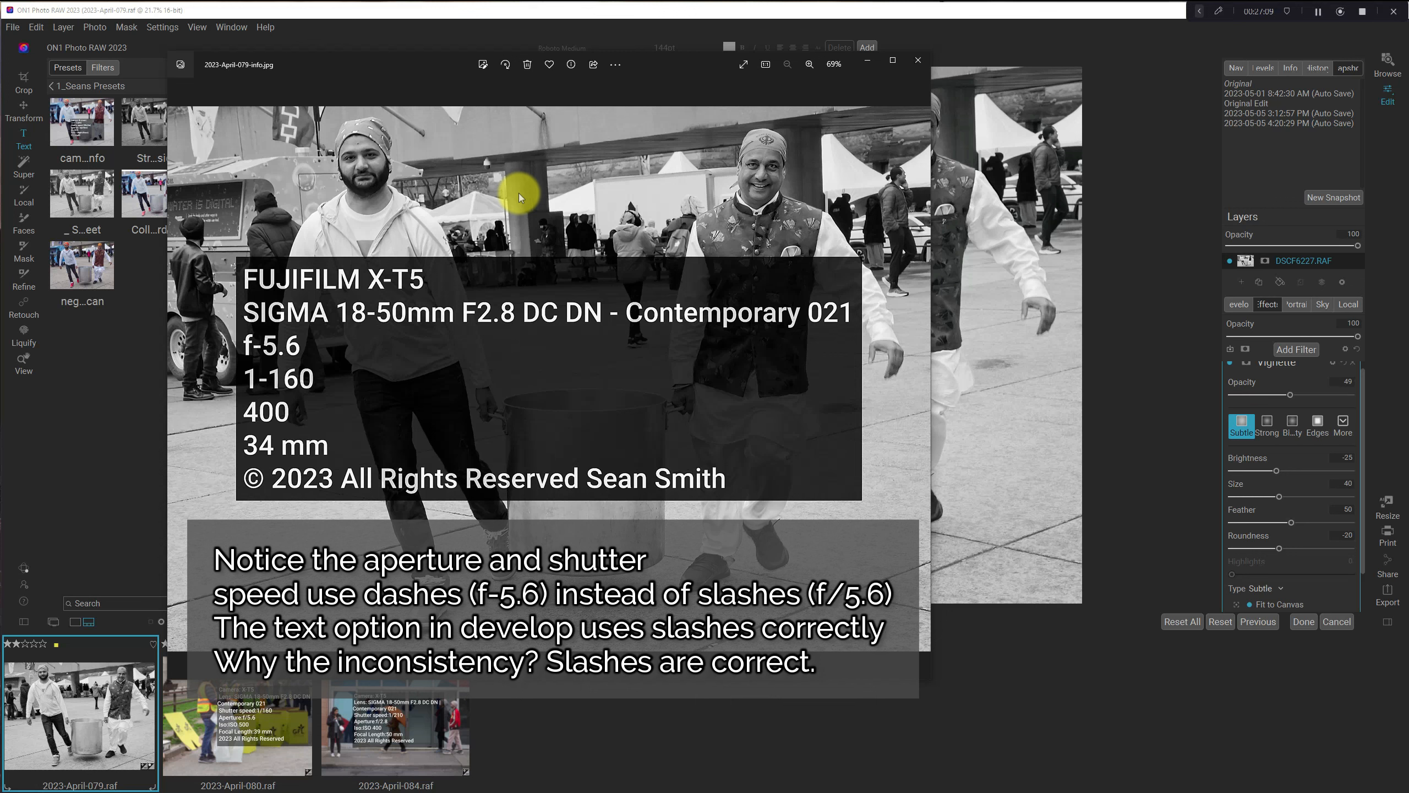
{"action": "left_click", "coordinate": [872, 60]}
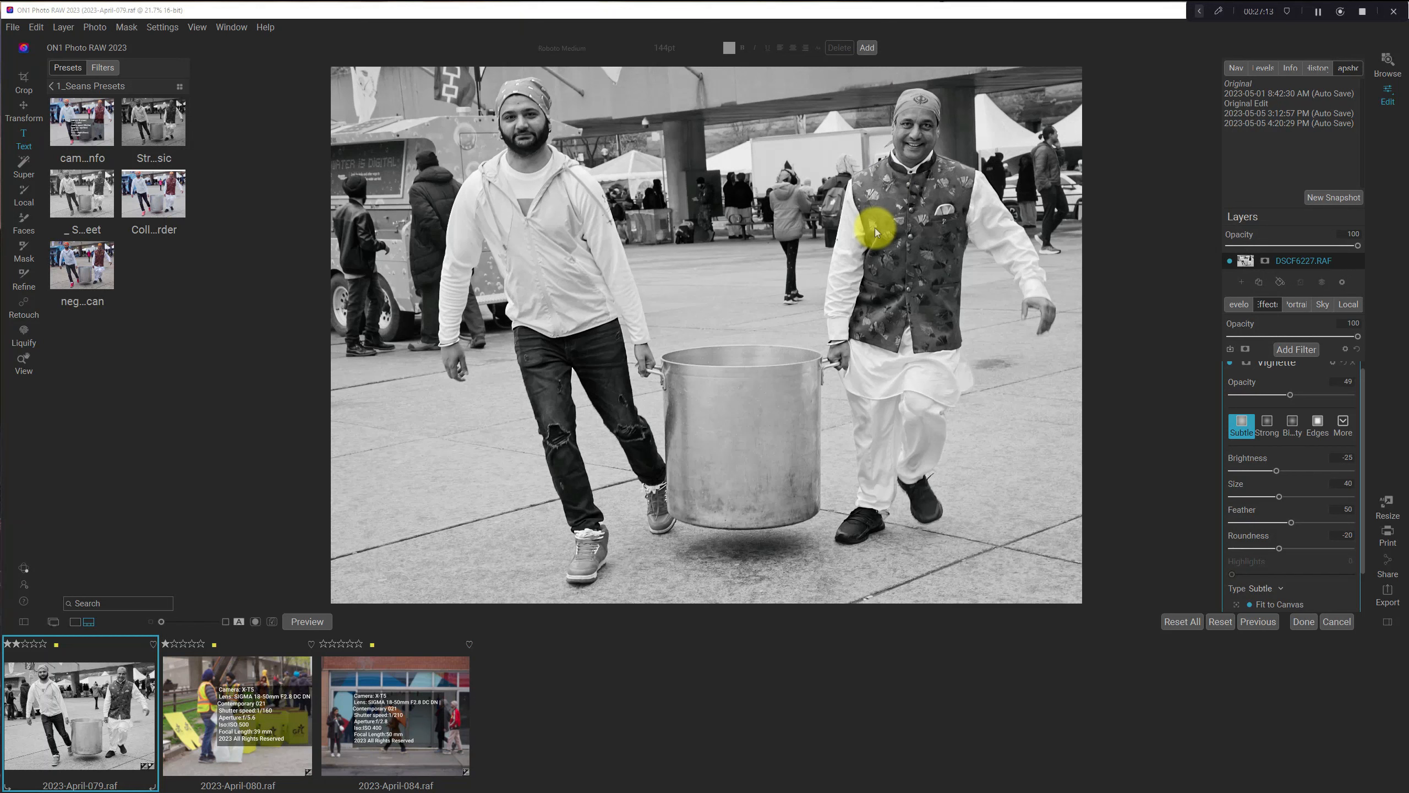